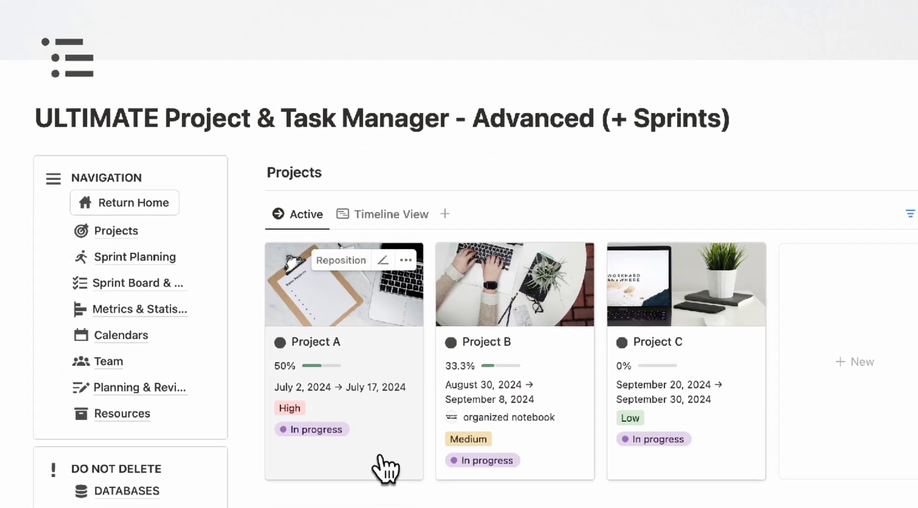
# Open Project 1 and review its properties, including the available priority options.
pyautogui.click(404, 479)
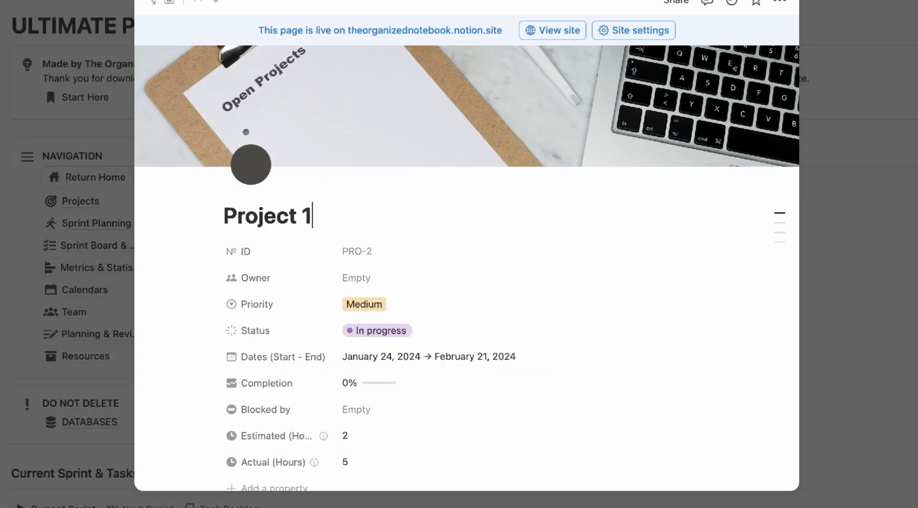
pyautogui.click(404, 305)
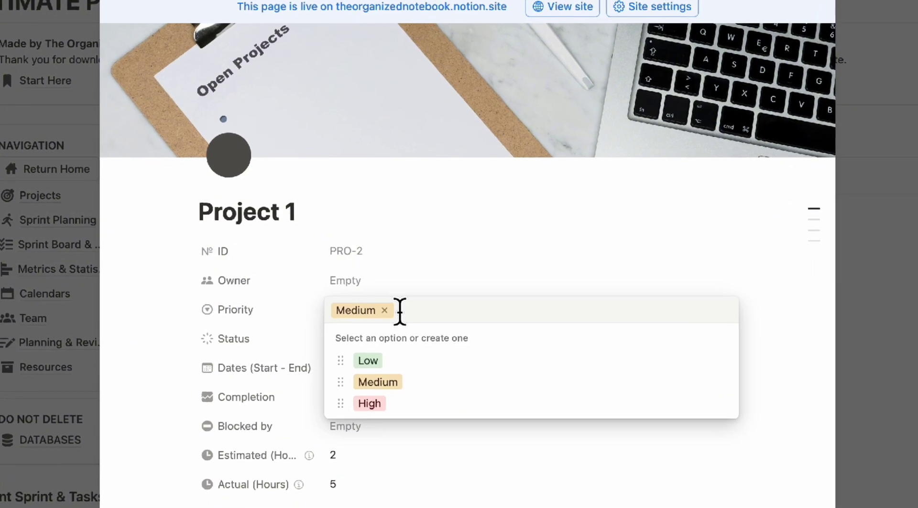
pyautogui.press('Escape')
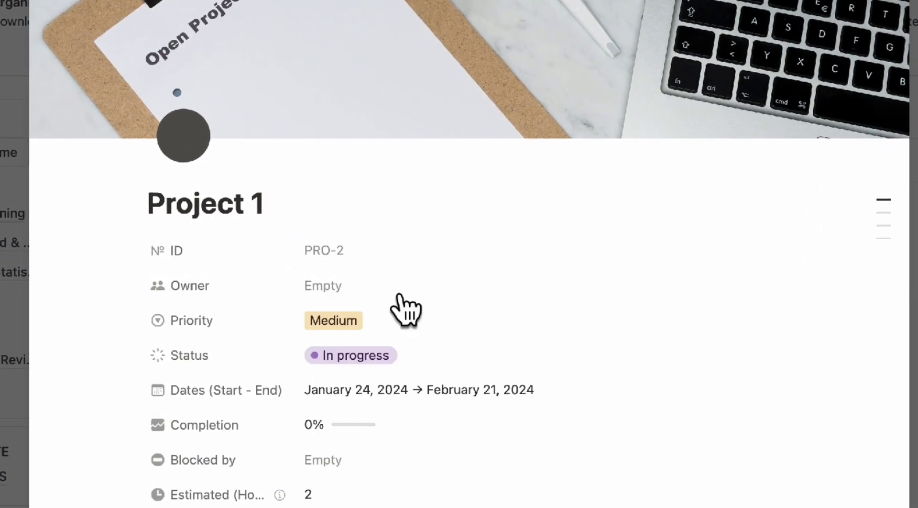
pyautogui.scroll(-4, 405, 310)
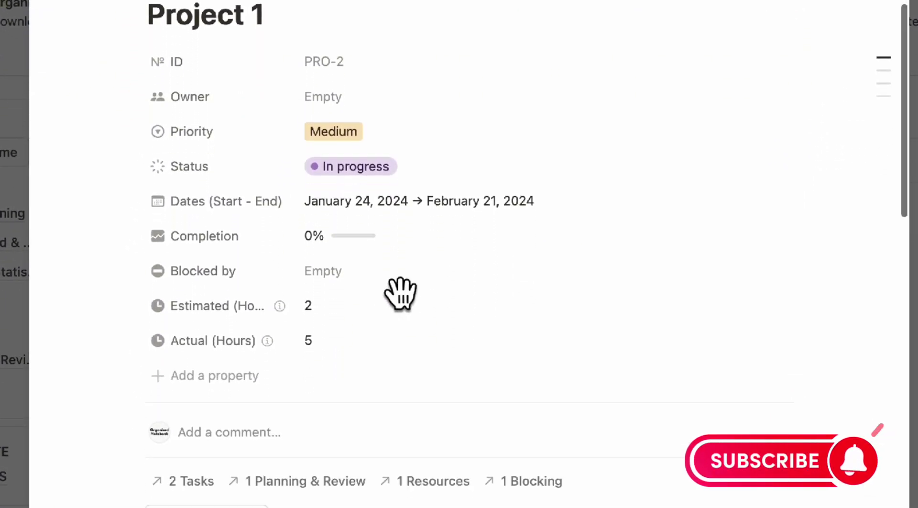
pyautogui.click(374, 251)
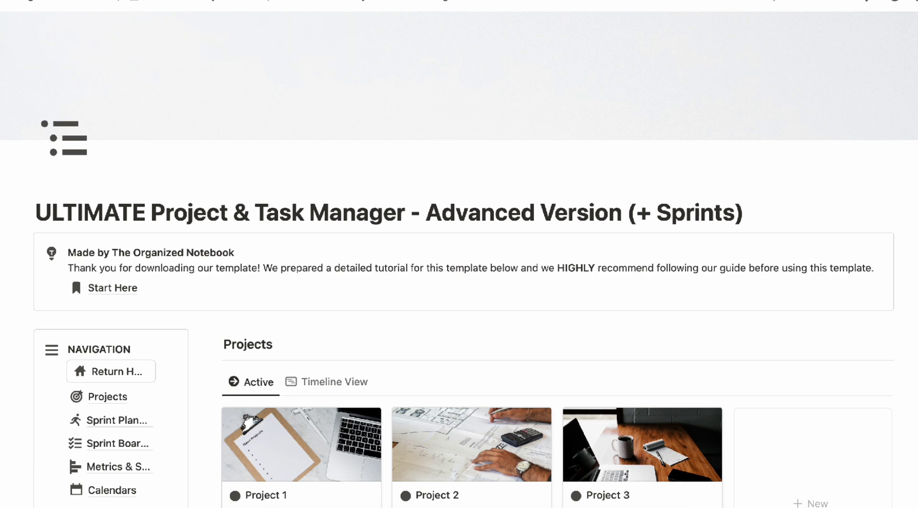
# Widen the navigation column beside the Projects section so the full link names fit.
pyautogui.scroll(-5, 459, 309)
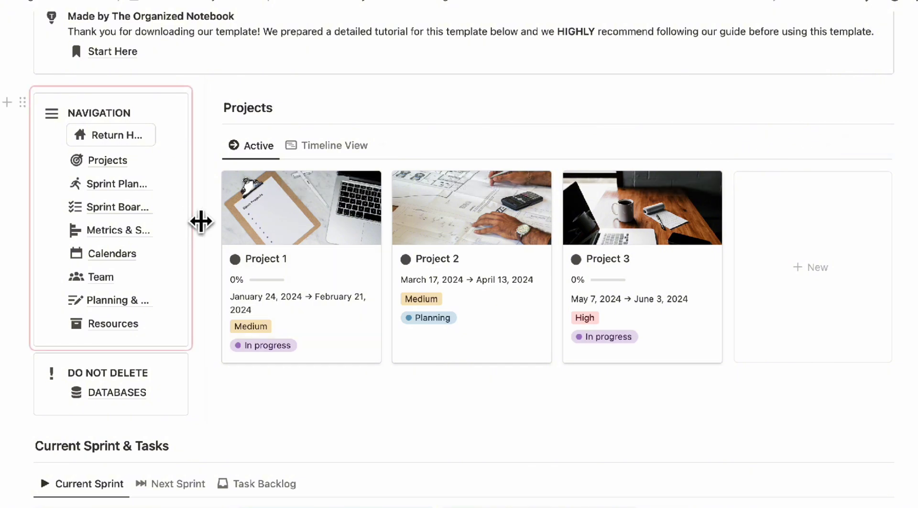
pyautogui.moveTo(203, 221); pyautogui.dragTo(258, 217)
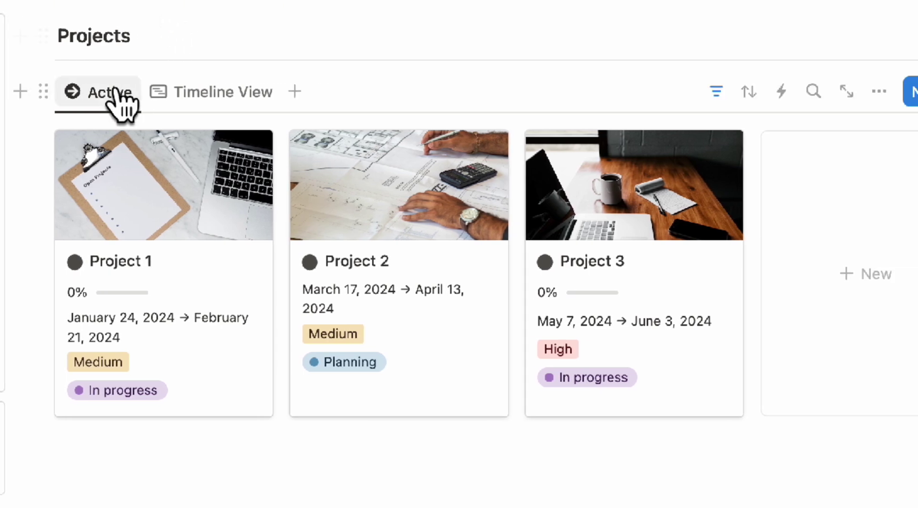
# Look at the projects' dates and dependencies in the Timeline View from early 2024, and return to the Active view.
pyautogui.click(200, 95)
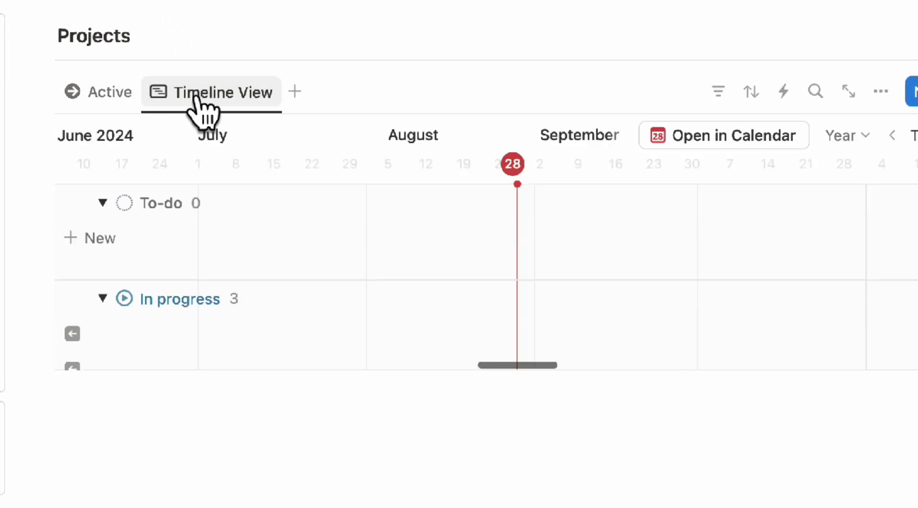
pyautogui.hscroll(-15, 356, 401)
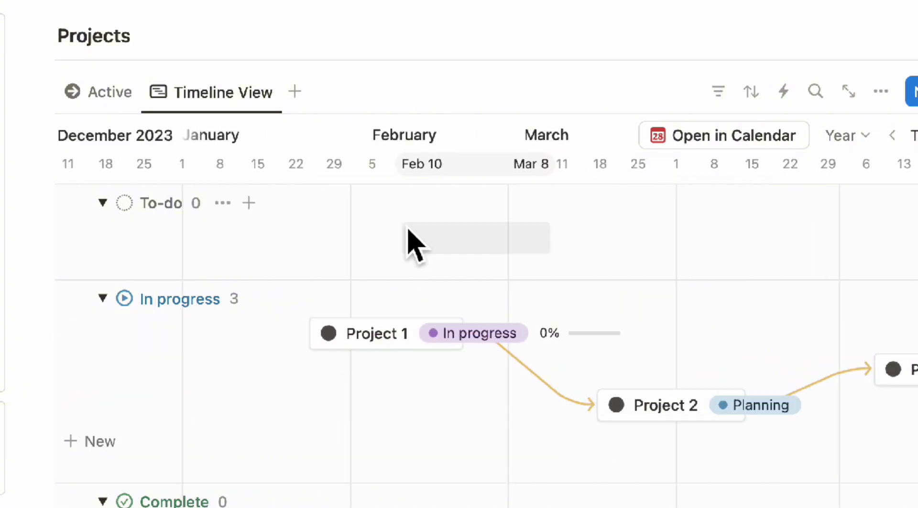
pyautogui.click(101, 93)
# Look through the Next Sprint and Task Backlog views of the Current Sprint & Tasks section.
pyautogui.scroll(-7, 99, 123)
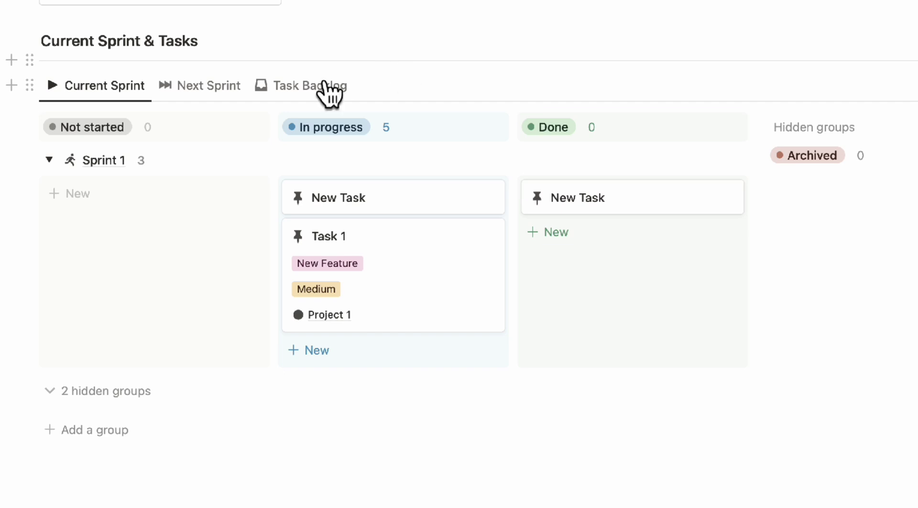
pyautogui.click(201, 87)
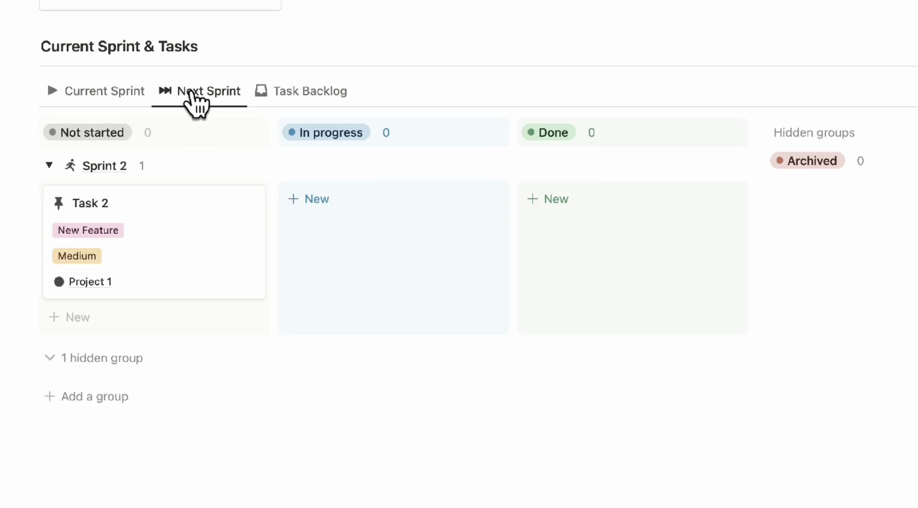
pyautogui.click(297, 90)
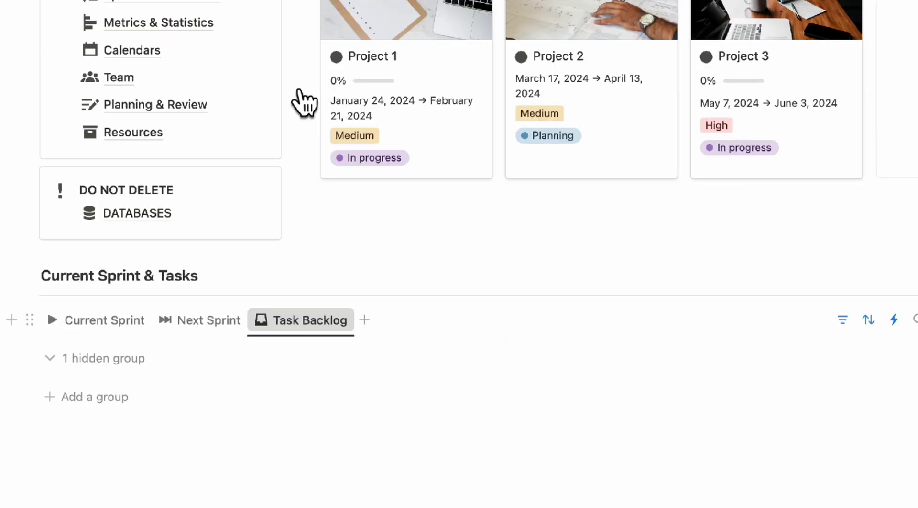
pyautogui.scroll(-3, 299, 88)
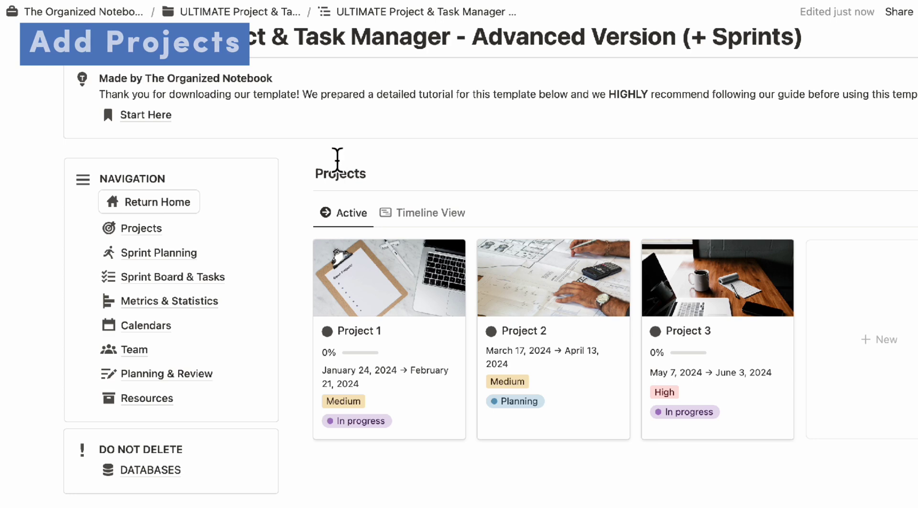
# On the Projects page, add a project to the Planning group and name it "New Feature Project".
pyautogui.click(140, 234)
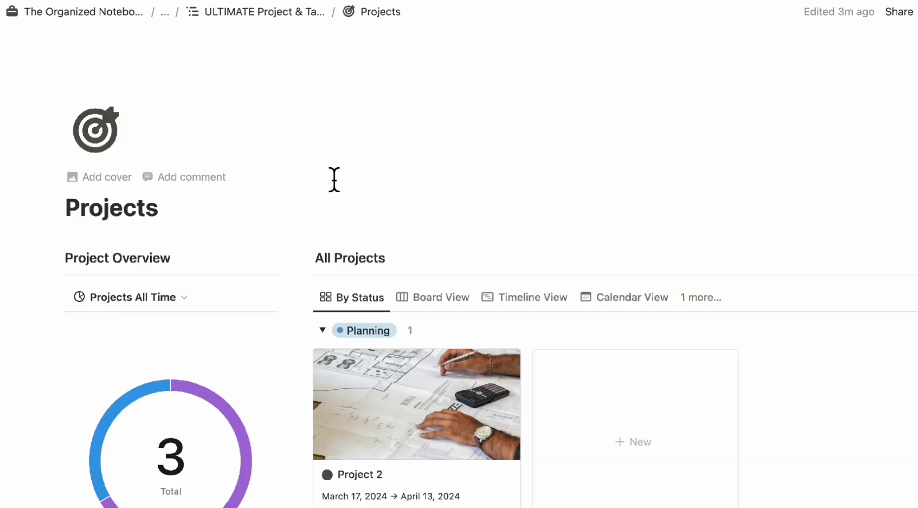
pyautogui.scroll(-5, 335, 179)
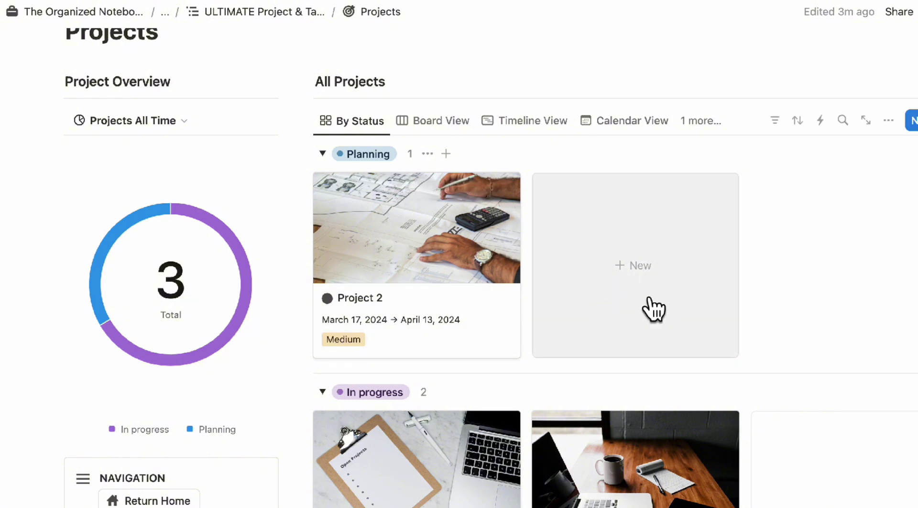
pyautogui.click(654, 252)
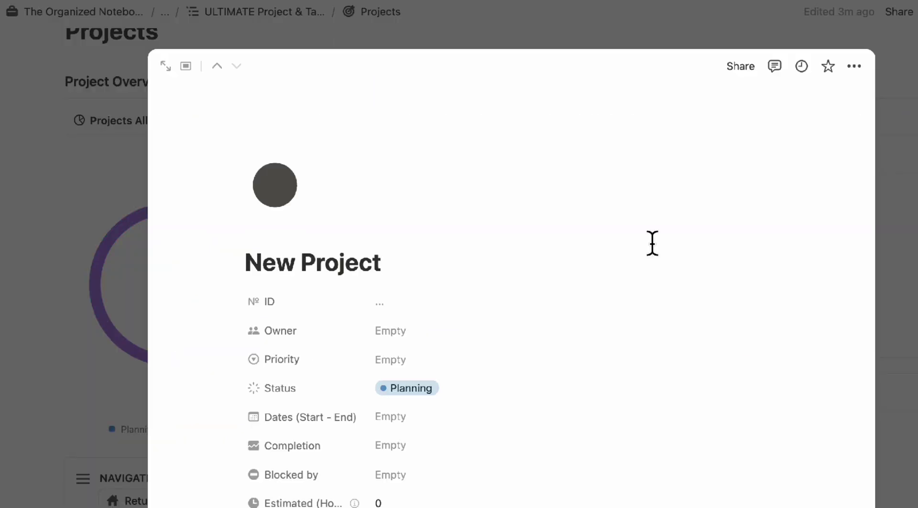
pyautogui.tripleClick(385, 271)
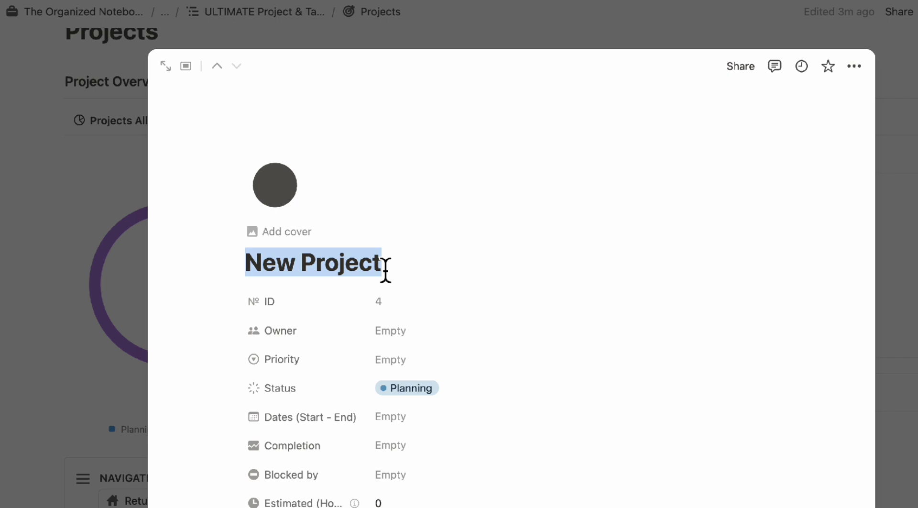
pyautogui.write('New')
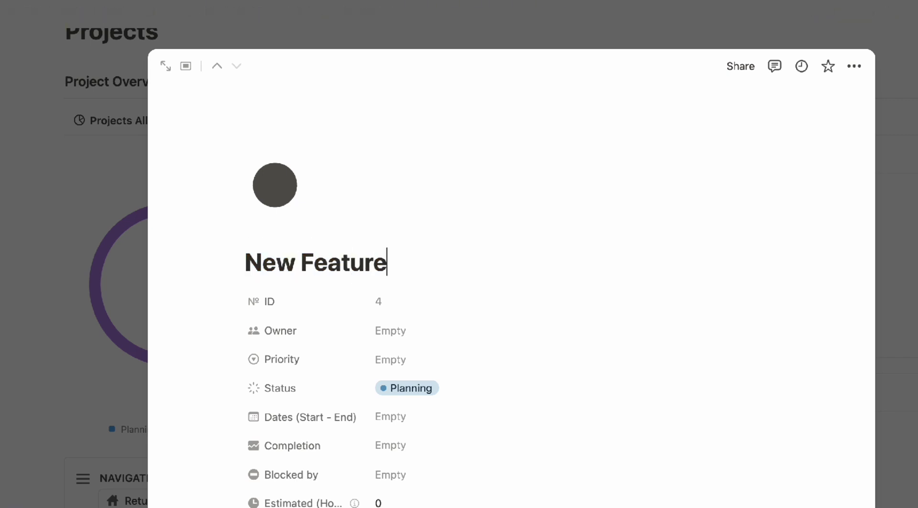
# Set the priority of New Feature Project to Medium.
pyautogui.scroll(-3, 479, 280)
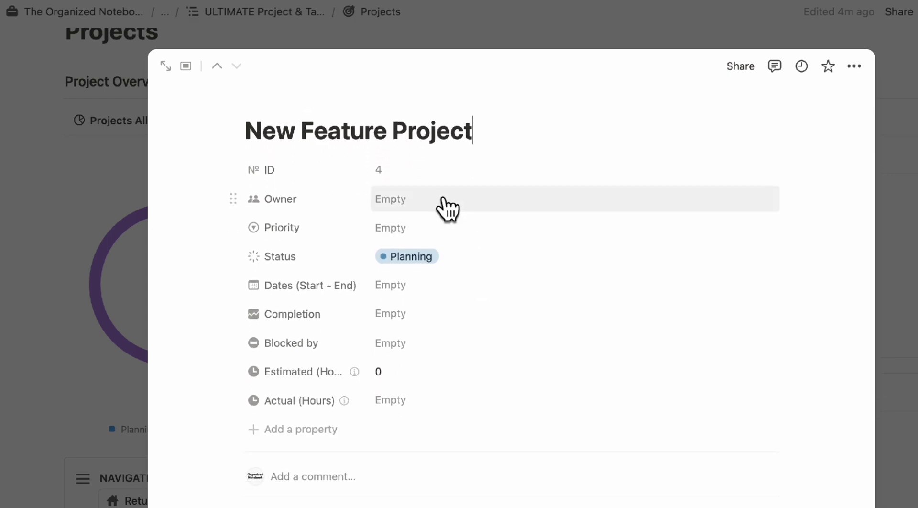
pyautogui.click(446, 229)
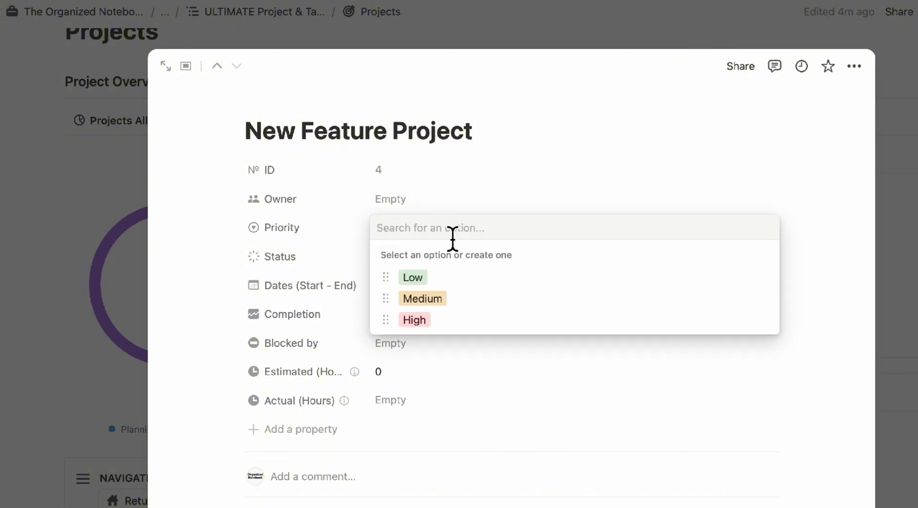
pyautogui.click(471, 299)
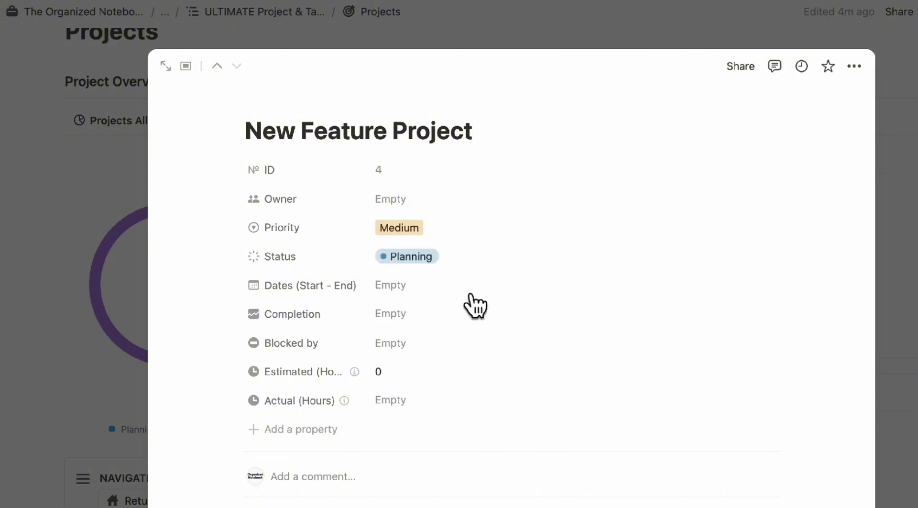
# Set the project's start date to August 28, 2024 and its end date to September 25, 2024.
pyautogui.scroll(-2, 421, 306)
pyautogui.click(430, 195)
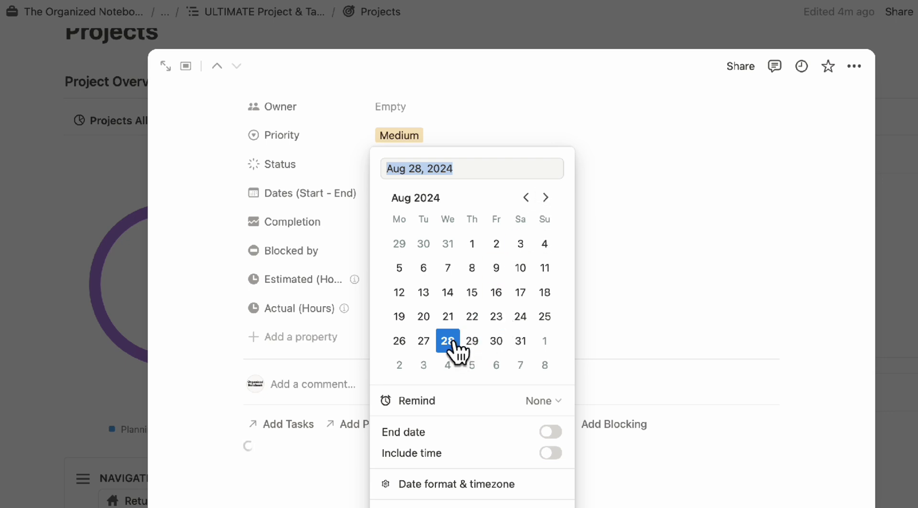
pyautogui.click(551, 432)
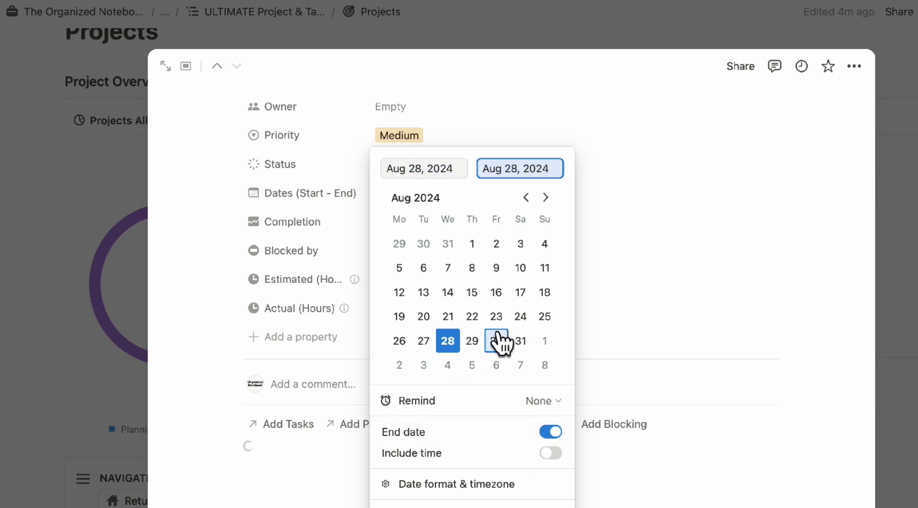
pyautogui.click(545, 197)
pyautogui.click(450, 339)
pyautogui.click(611, 289)
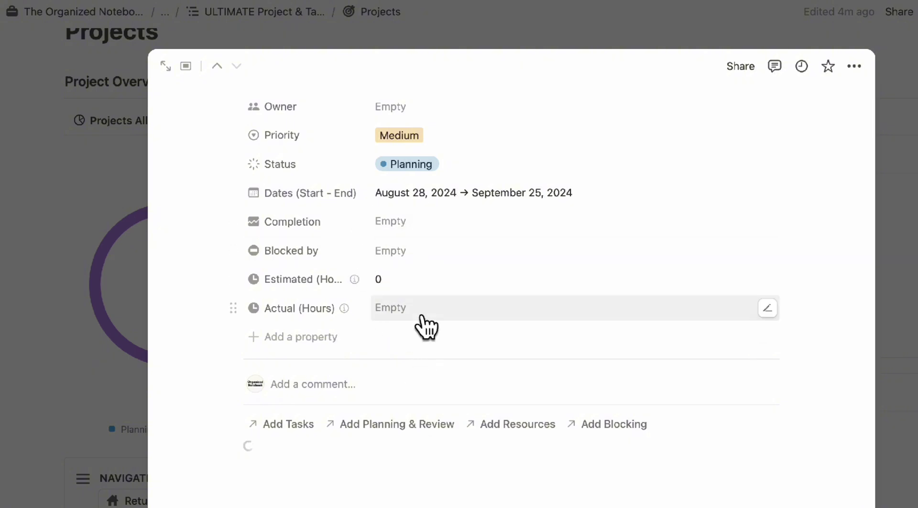
# Add an entry named "Project Planning" to the project's Planning & Review table.
pyautogui.scroll(-6, 425, 328)
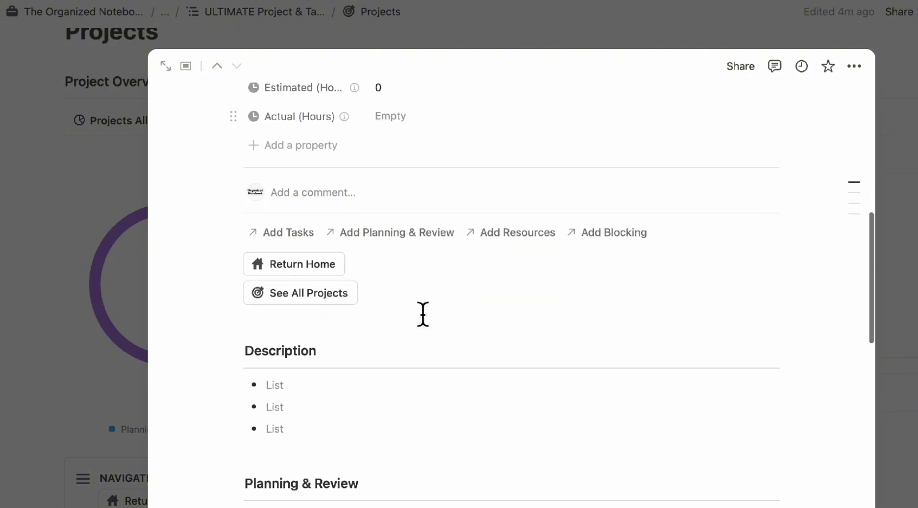
pyautogui.scroll(-1, 424, 314)
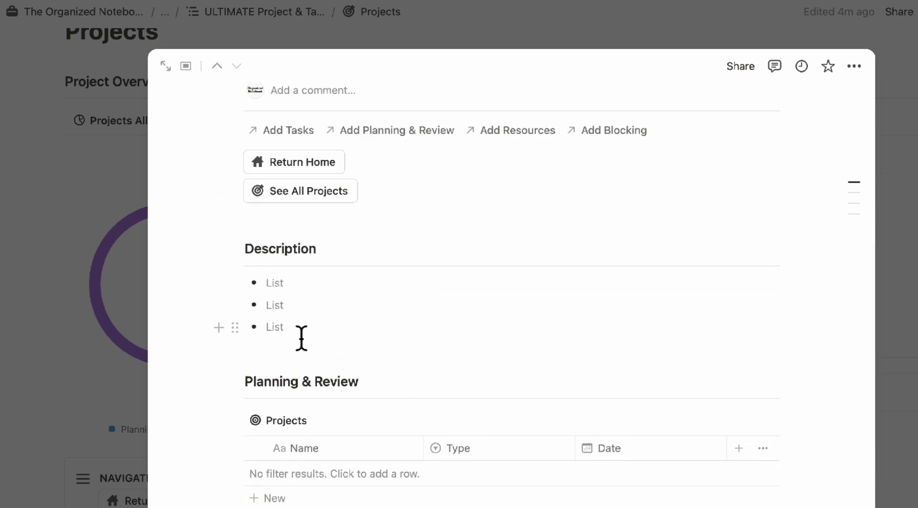
pyautogui.scroll(-5, 302, 338)
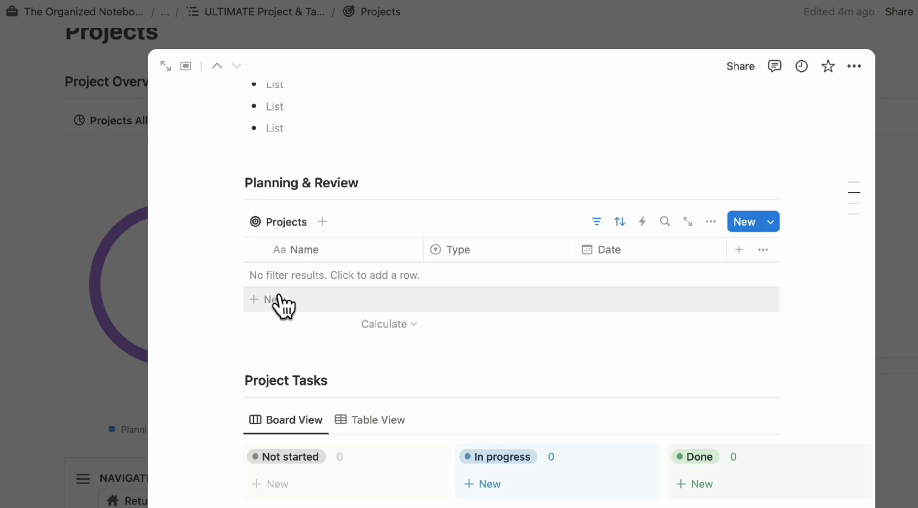
pyautogui.click(282, 301)
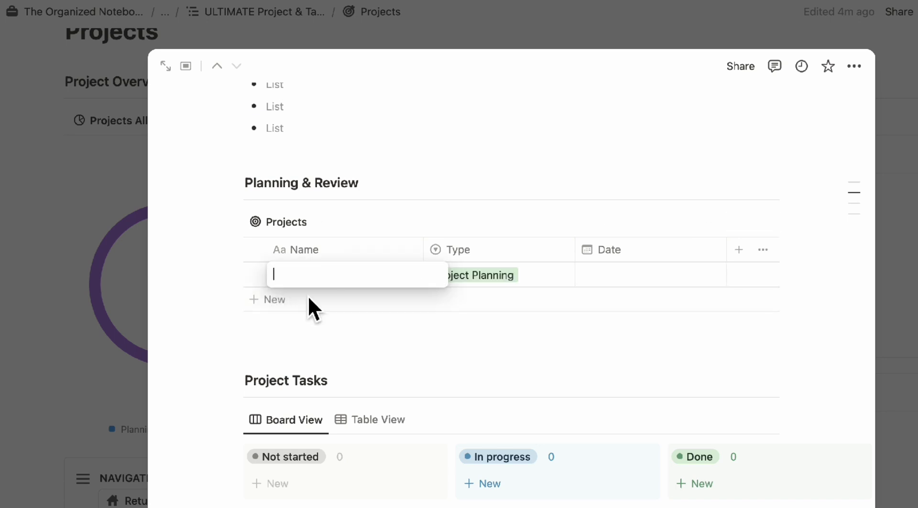
pyautogui.write('Project Planning')
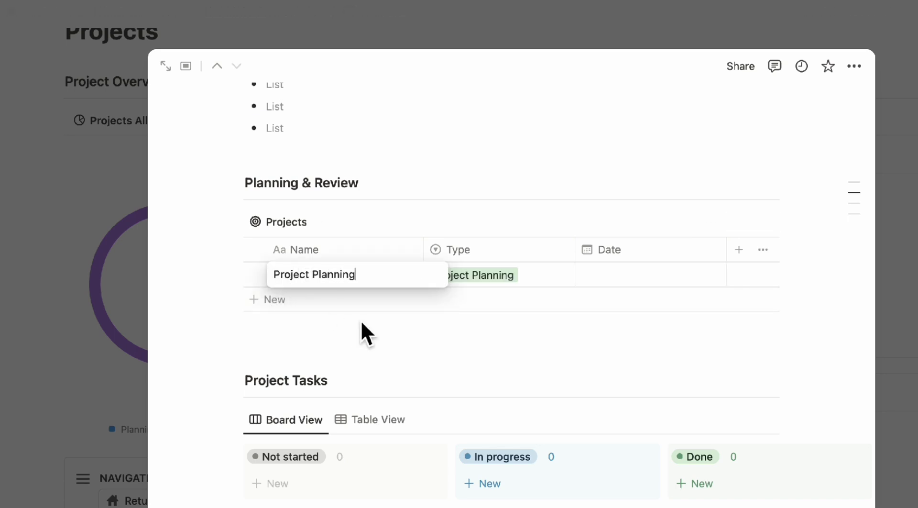
pyautogui.press('Return')
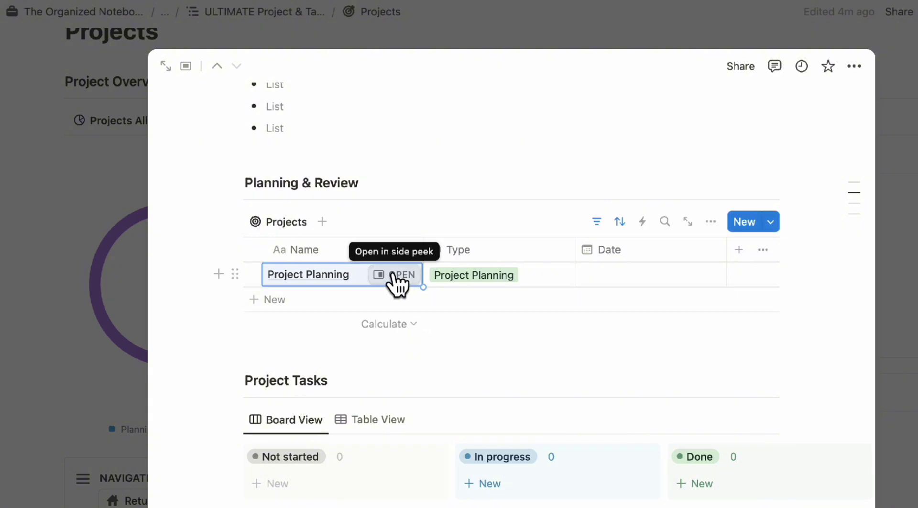
# Open the Project Planning entry, apply the Project Planning template and look over its Project Plan and Notes sections.
pyautogui.click(394, 275)
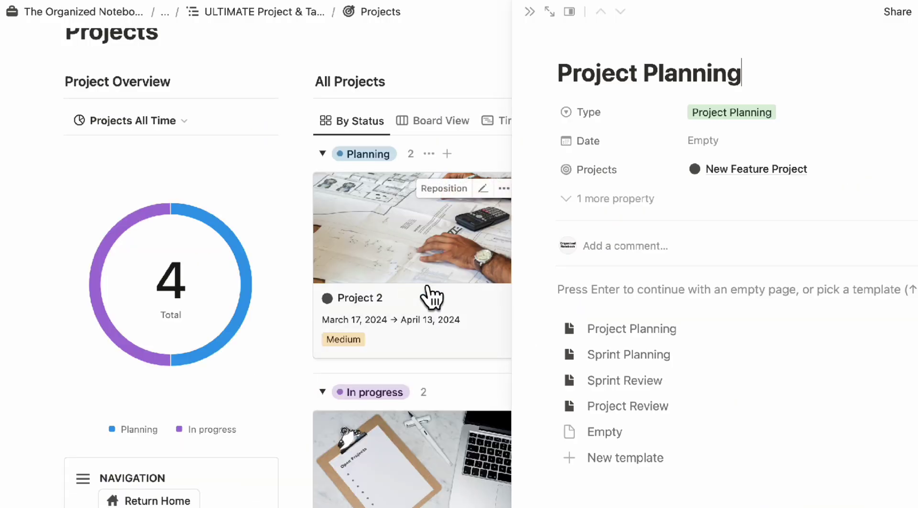
pyautogui.click(644, 333)
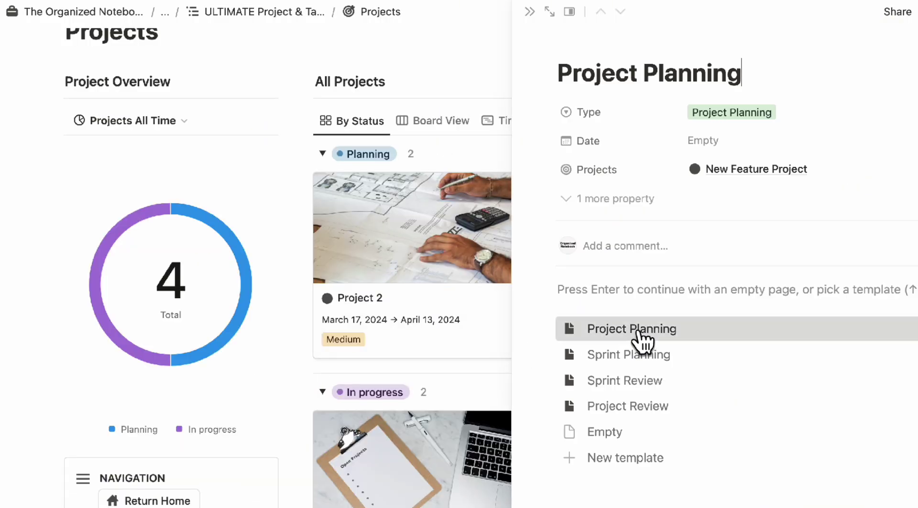
pyautogui.scroll(-4, 639, 329)
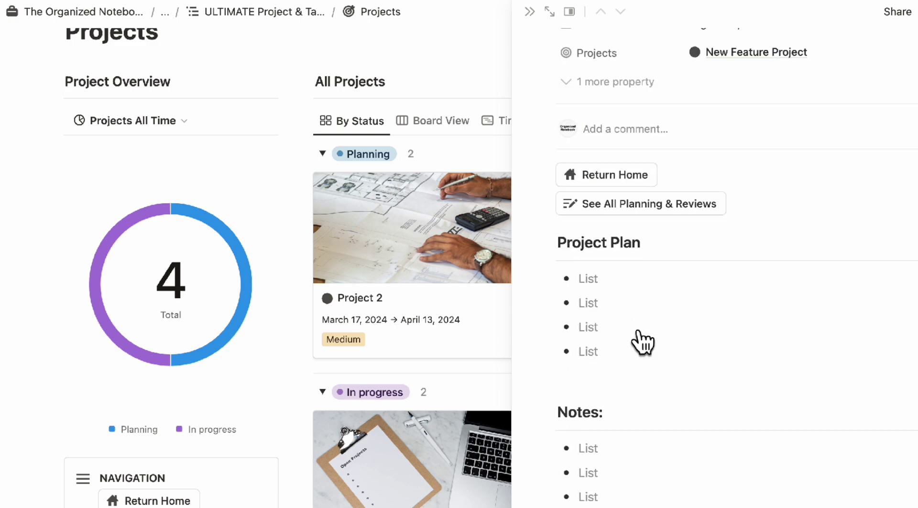
pyautogui.scroll(1, 611, 274)
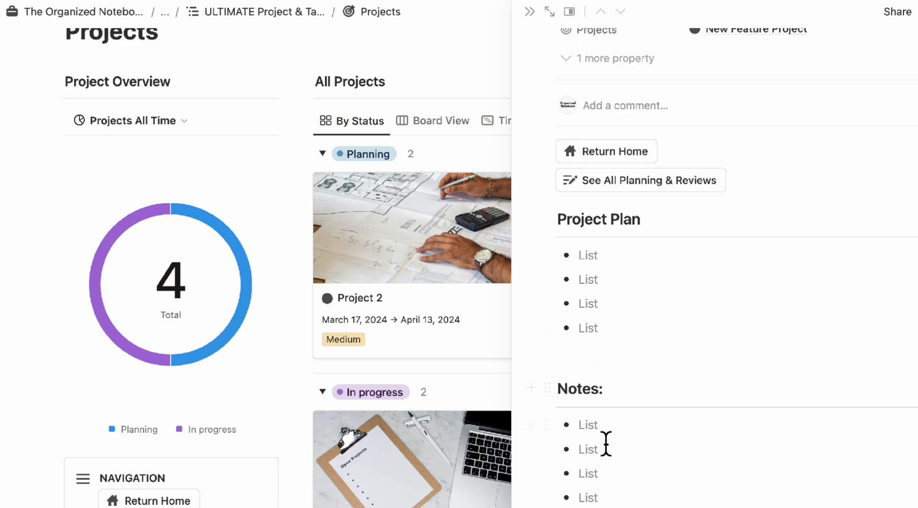
# Reopen New Feature Project and add a task to the Not started column of its Project Tasks board.
pyautogui.press('Escape')
pyautogui.click(615, 239)
pyautogui.scroll(-10, 615, 240)
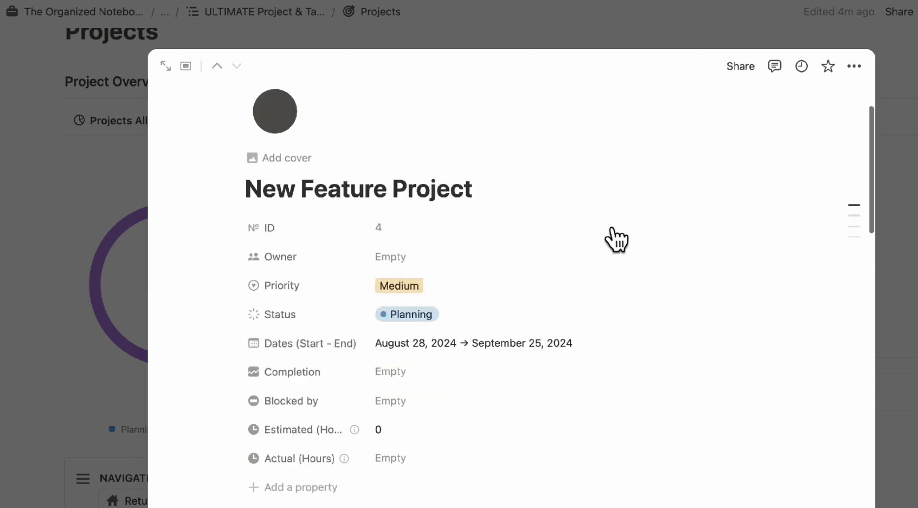
pyautogui.scroll(-5, 456, 285)
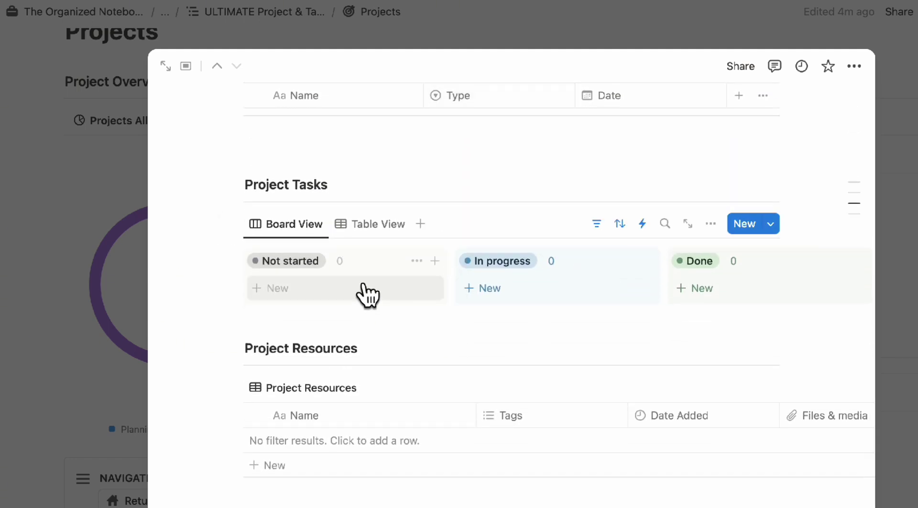
pyautogui.click(362, 287)
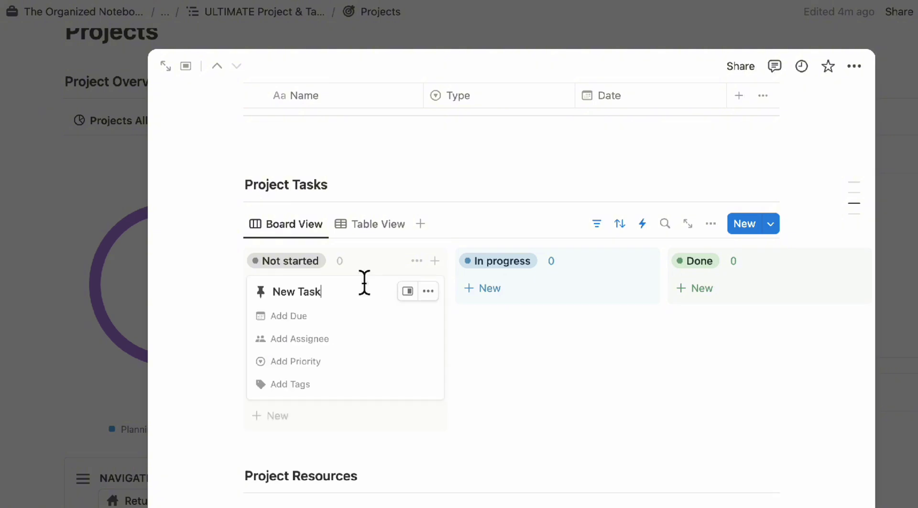
# Set the new task's due date to August 30, 2024 and assign the task to a team member.
pyautogui.click(333, 316)
pyautogui.click(376, 343)
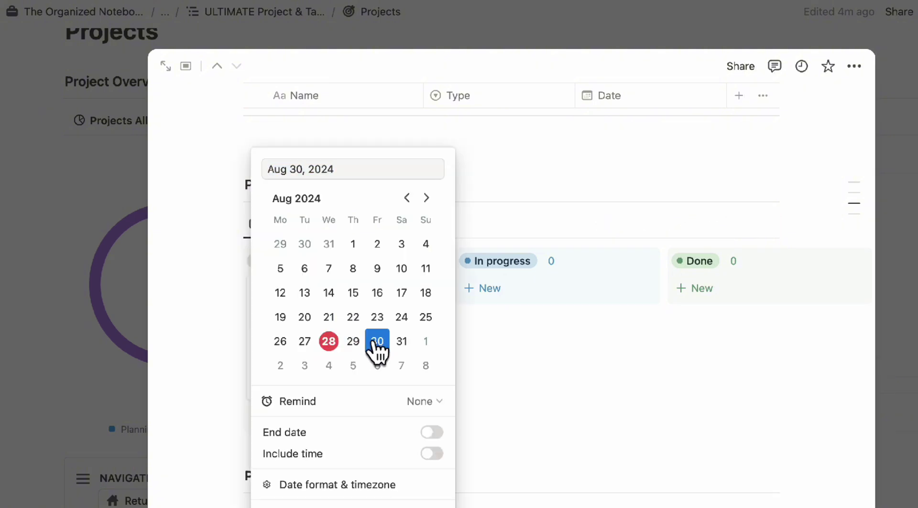
pyautogui.click(512, 356)
pyautogui.click(338, 338)
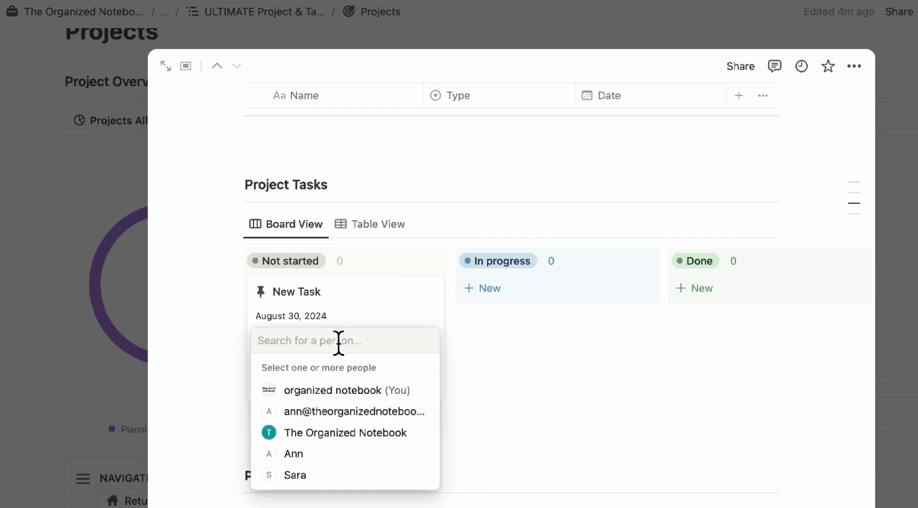
pyautogui.click(354, 475)
pyautogui.click(484, 372)
# Set the new task's priority to Medium and tag it New Feature.
pyautogui.click(361, 362)
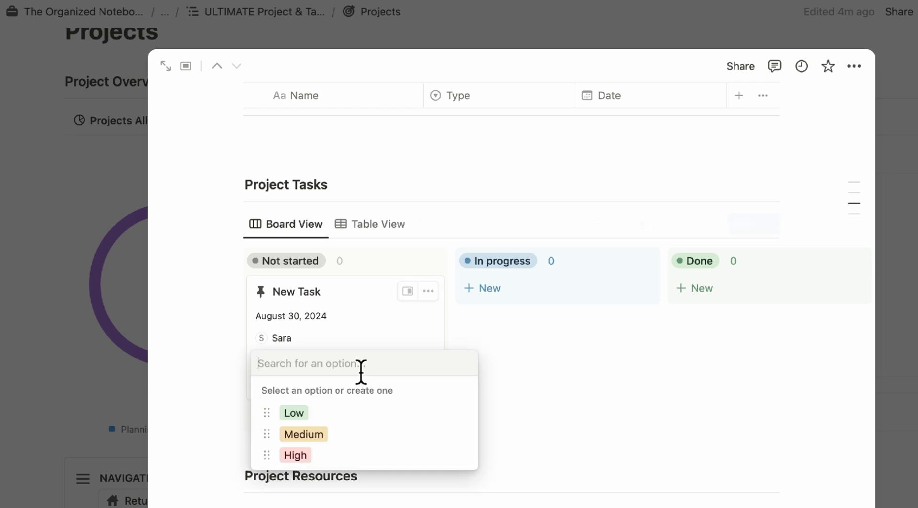
pyautogui.click(369, 438)
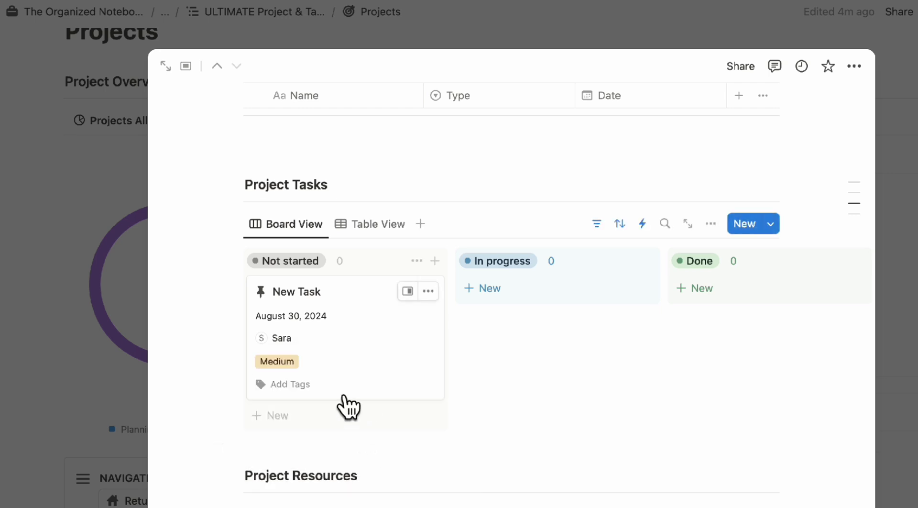
pyautogui.click(383, 385)
pyautogui.click(356, 436)
pyautogui.click(390, 366)
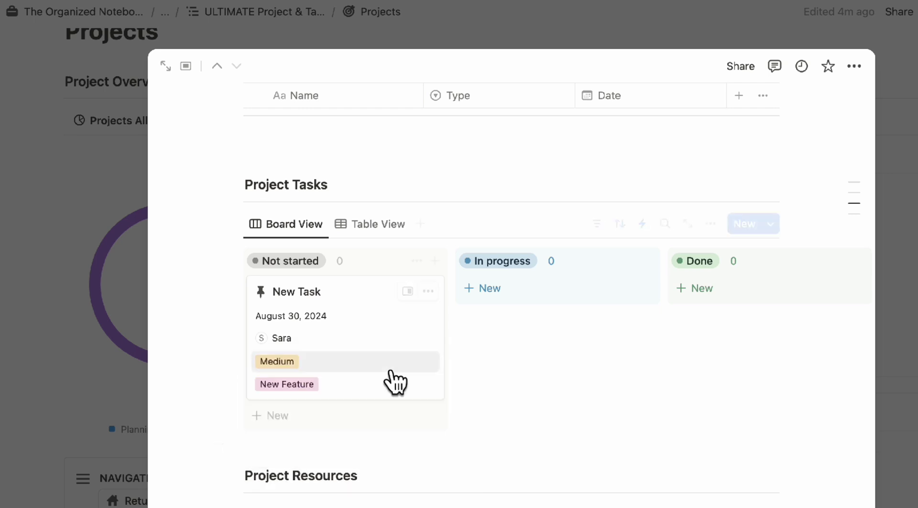
# Add a second task named "New Task 2" to the Not started column and open its page.
pyautogui.click(382, 415)
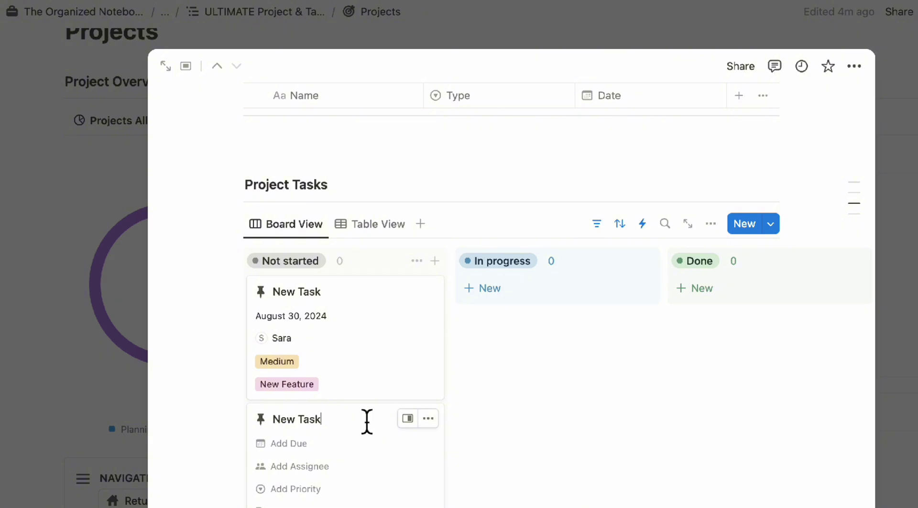
pyautogui.write('2')
pyautogui.press('Escape')
pyautogui.scroll(-3, 496, 427)
pyautogui.click(380, 348)
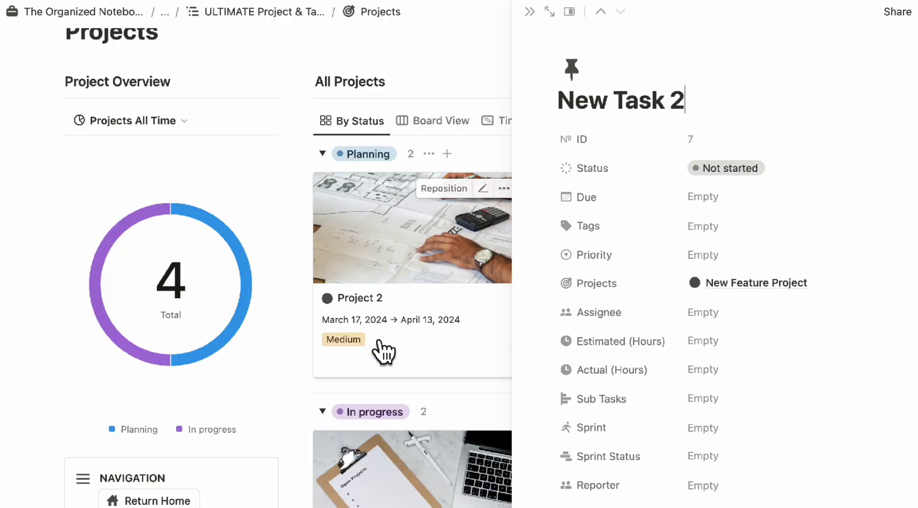
# Set the due date of New Task 2 to August 31, 2024 and tag it New Feature.
pyautogui.scroll(-2, 720, 235)
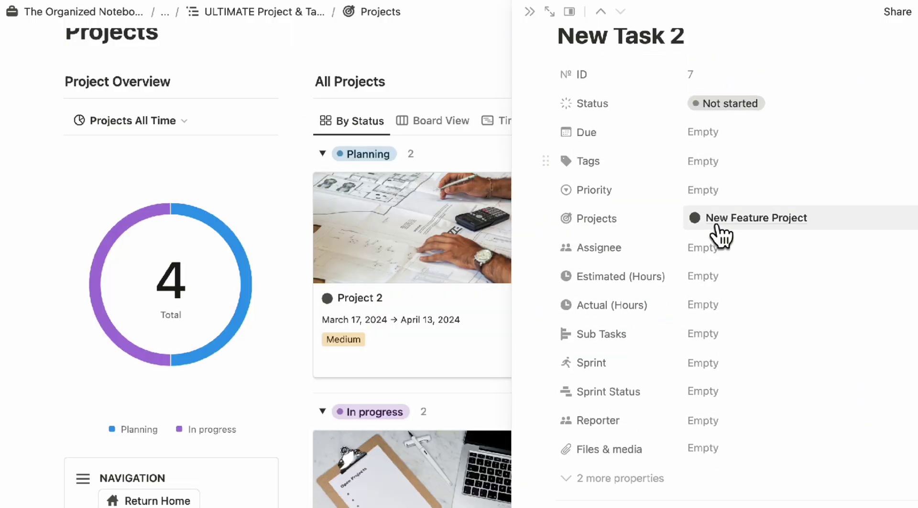
pyautogui.click(751, 132)
pyautogui.click(834, 340)
pyautogui.click(831, 125)
pyautogui.click(789, 162)
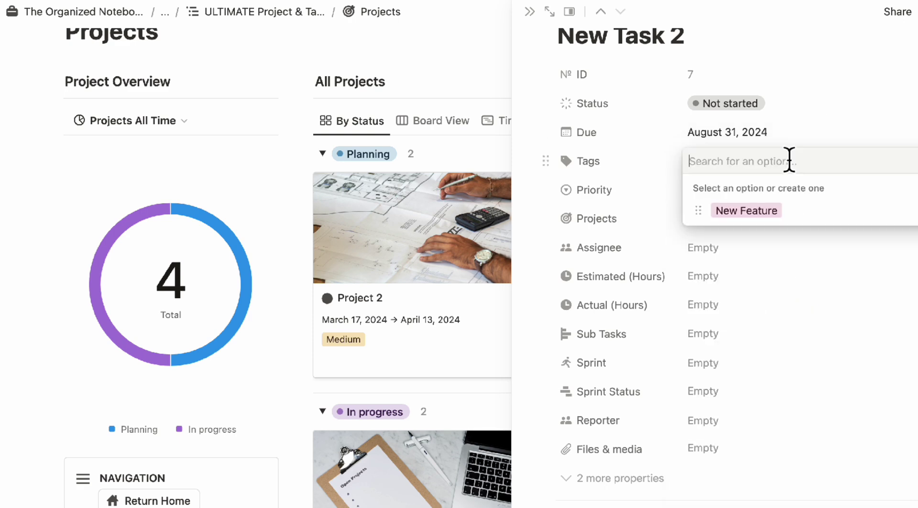
pyautogui.click(762, 210)
pyautogui.press('Escape')
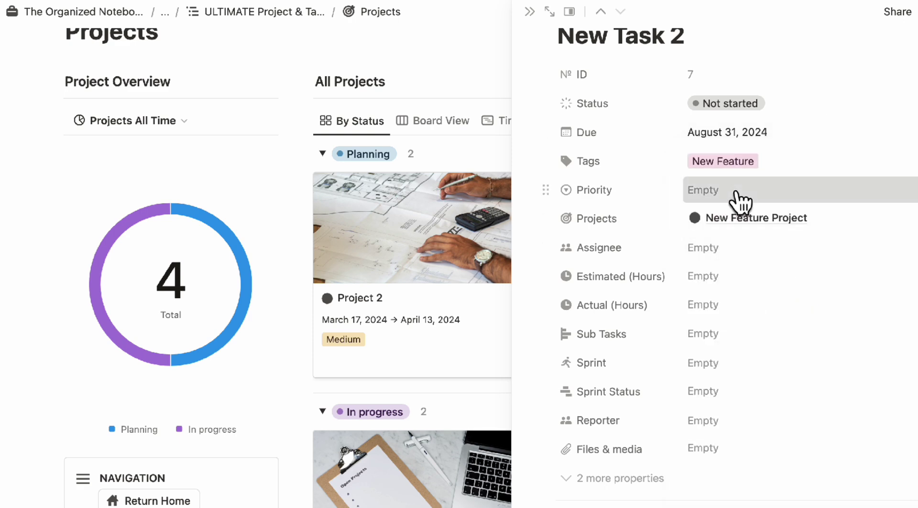
# Set the priority of New Task 2 to High and assign the task to a team member.
pyautogui.click(740, 198)
pyautogui.click(761, 281)
pyautogui.click(742, 249)
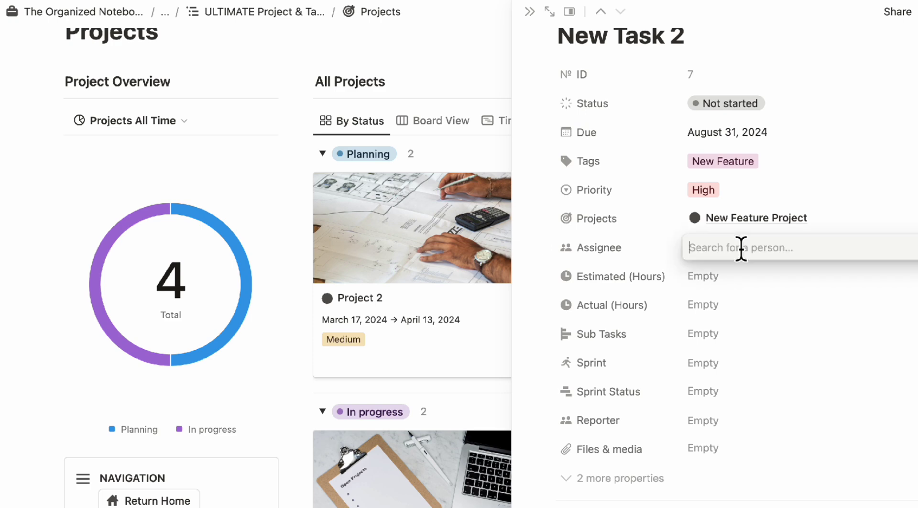
pyautogui.click(765, 360)
pyautogui.click(616, 363)
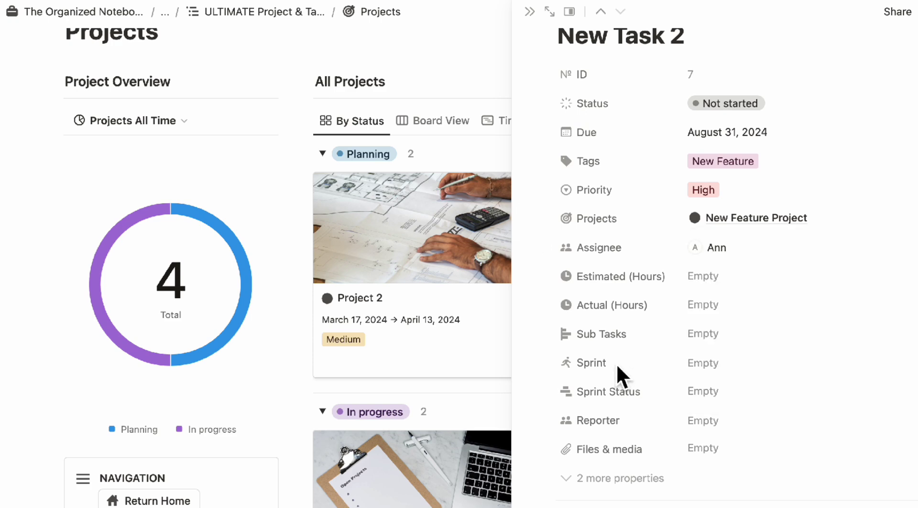
# Enter 5 estimated hours and 4 actual hours for New Task 2.
pyautogui.click(741, 282)
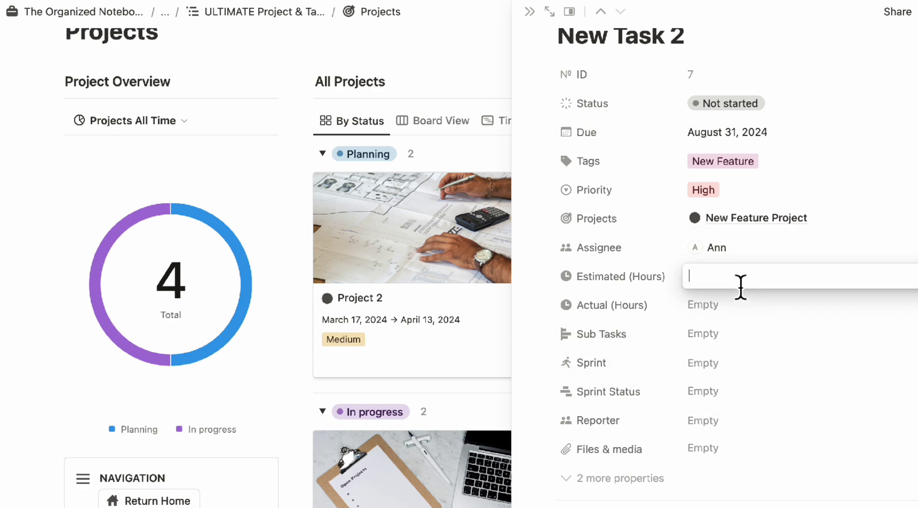
pyautogui.click(732, 321)
pyautogui.click(725, 306)
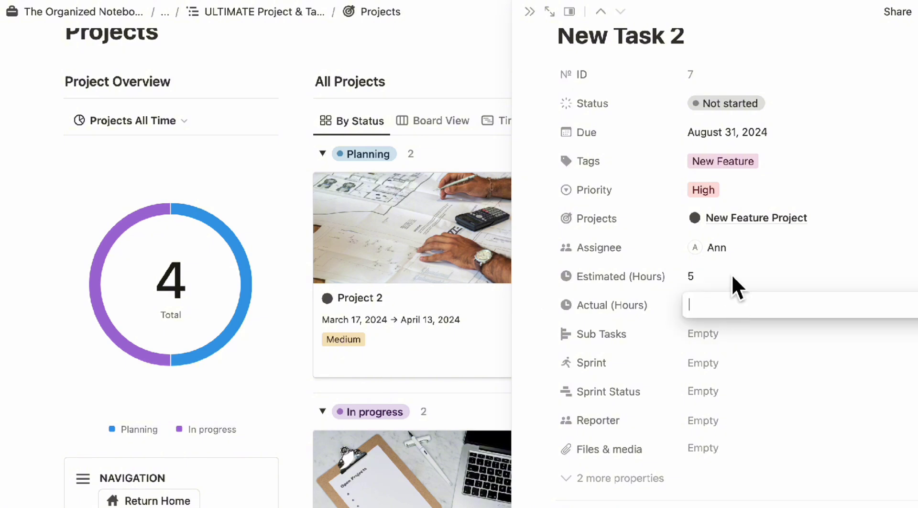
pyautogui.write('4')
pyautogui.click(721, 284)
# Choose a team member as the reporter of New Task 2.
pyautogui.scroll(-3, 708, 306)
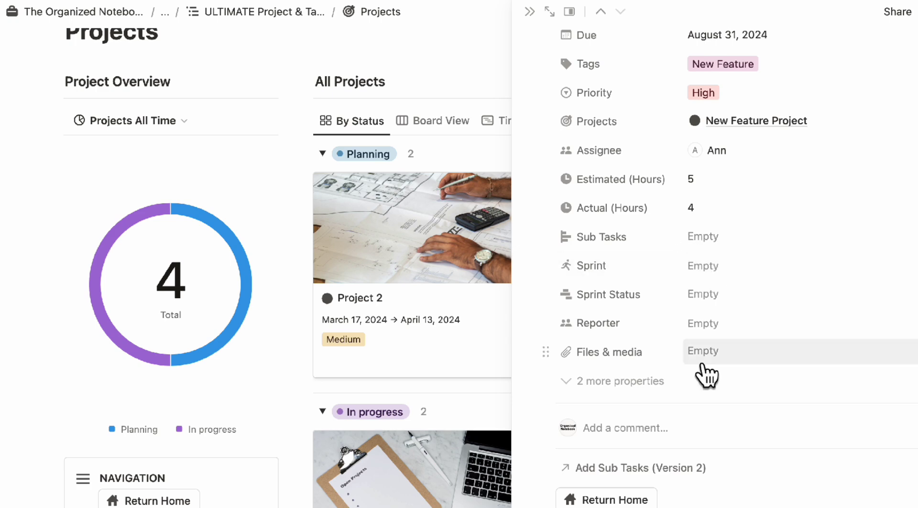
pyautogui.click(725, 329)
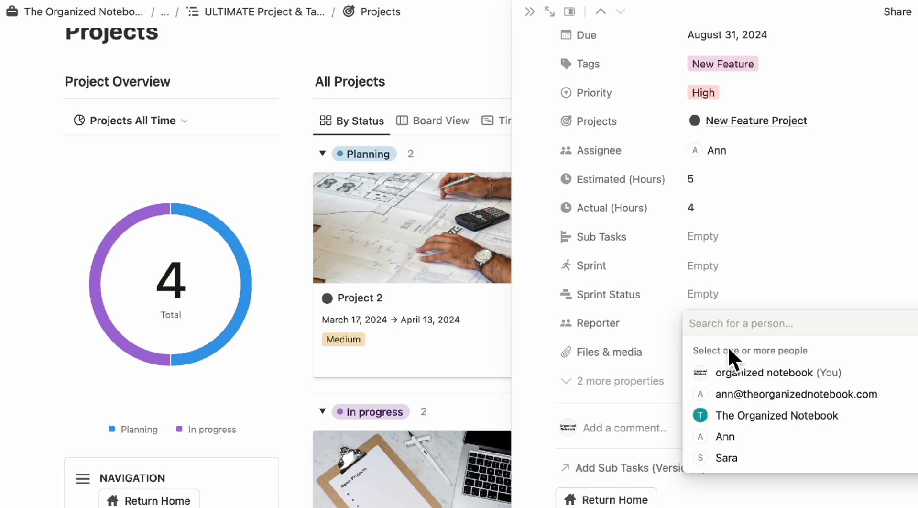
pyautogui.click(724, 458)
pyautogui.click(773, 283)
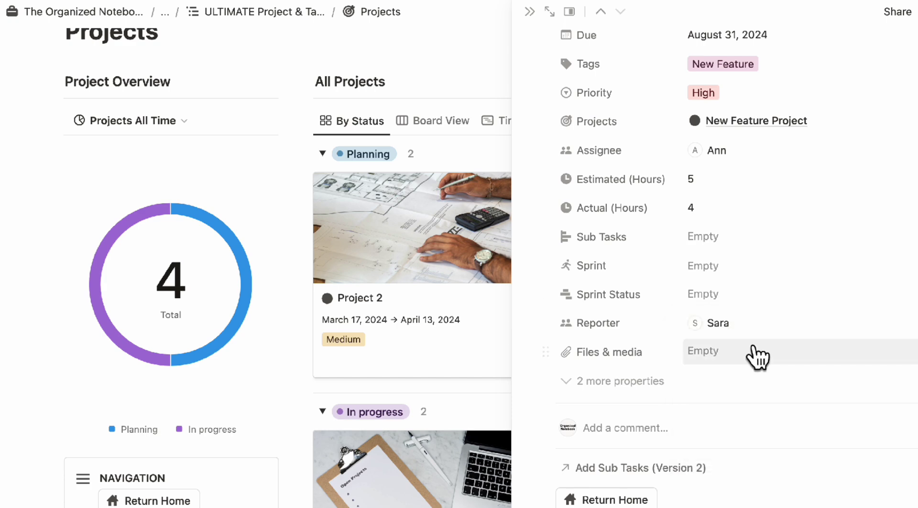
# Add an entry named "Sub Task 1" to the Sub Tasks table of New Task 2.
pyautogui.scroll(-8, 725, 370)
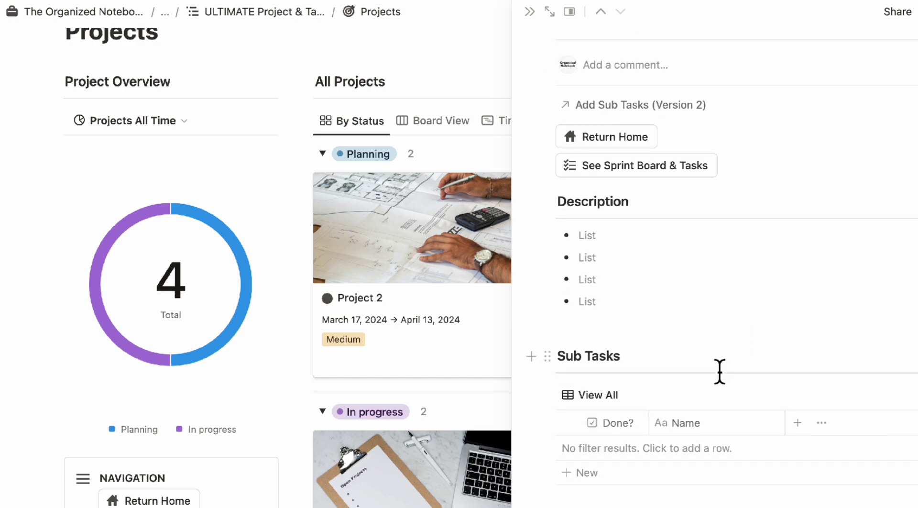
pyautogui.click(646, 473)
pyautogui.write('Sub T')
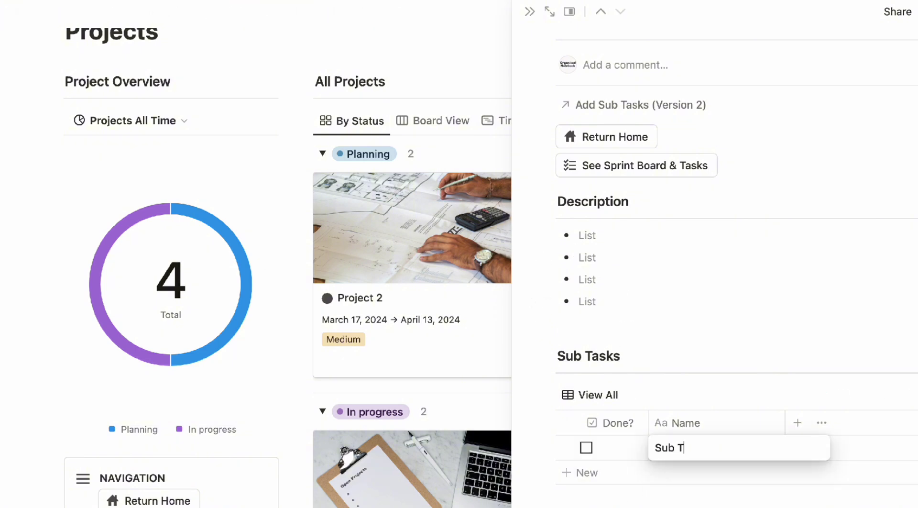
pyautogui.write('ask 1')
pyautogui.press('Return')
# Return to New Feature Project's task board and move New Task 2 to the In progress column.
pyautogui.scroll(10, 724, 404)
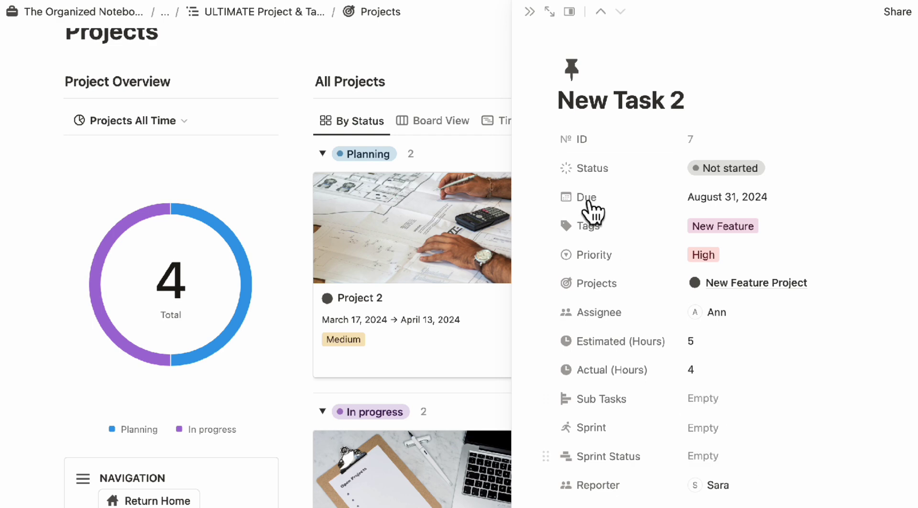
pyautogui.click(530, 12)
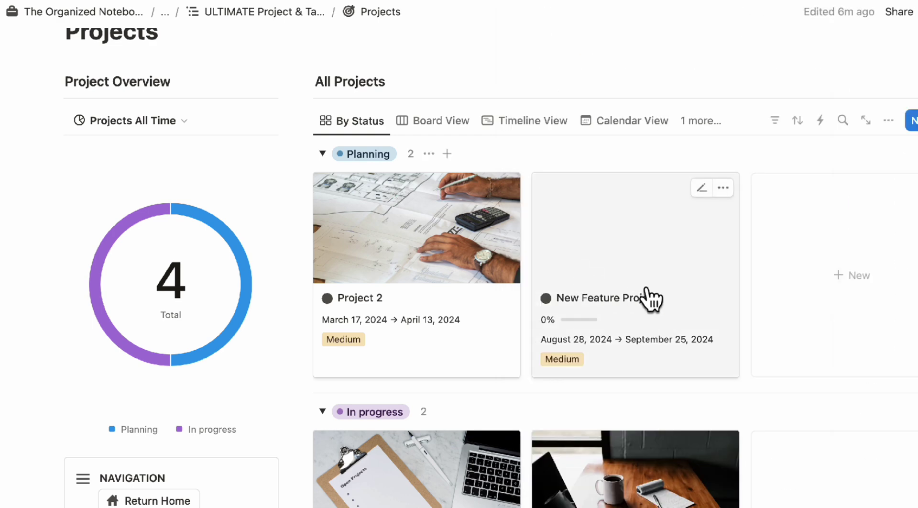
pyautogui.click(676, 292)
pyautogui.scroll(-10, 675, 279)
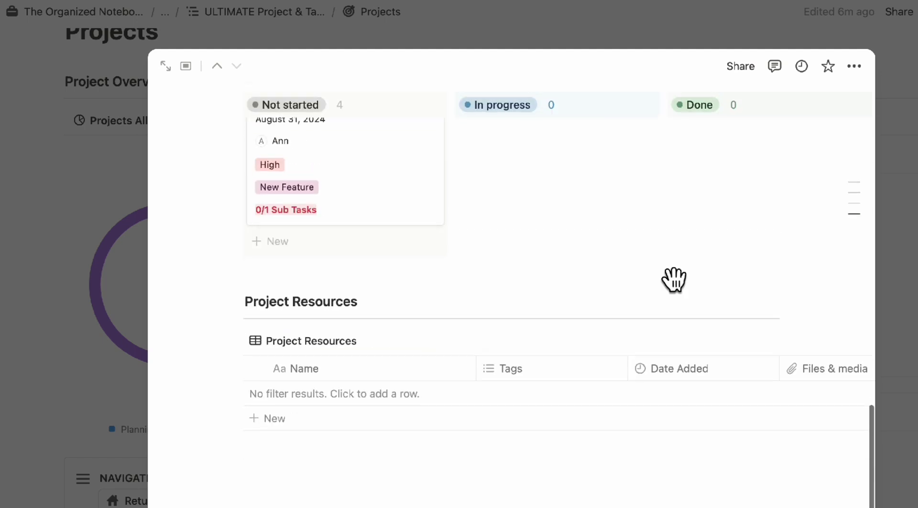
pyautogui.scroll(3, 674, 279)
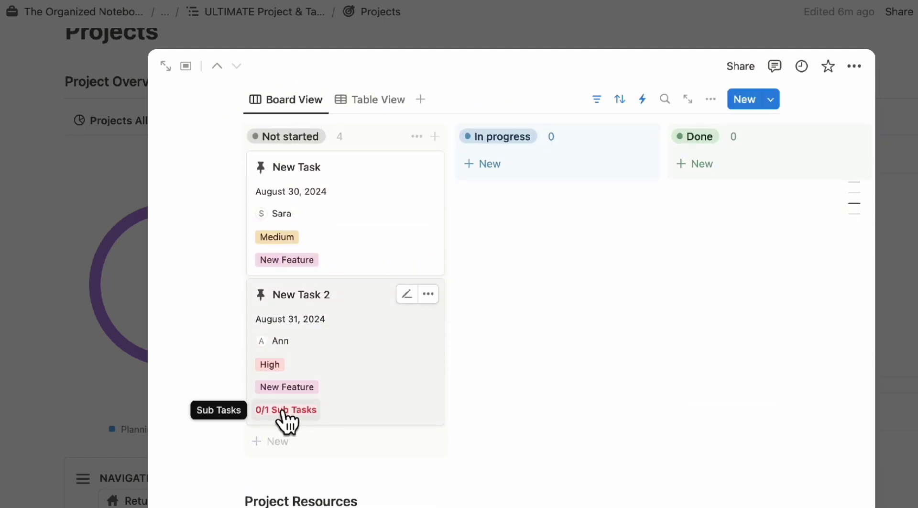
pyautogui.scroll(3, 349, 393)
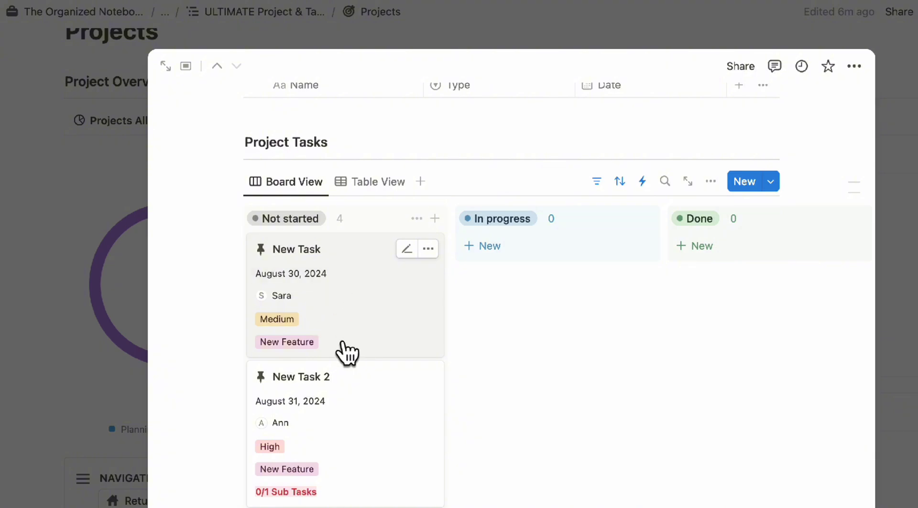
pyautogui.scroll(-2, 344, 354)
pyautogui.moveTo(531, 244); pyautogui.dragTo(529, 240)
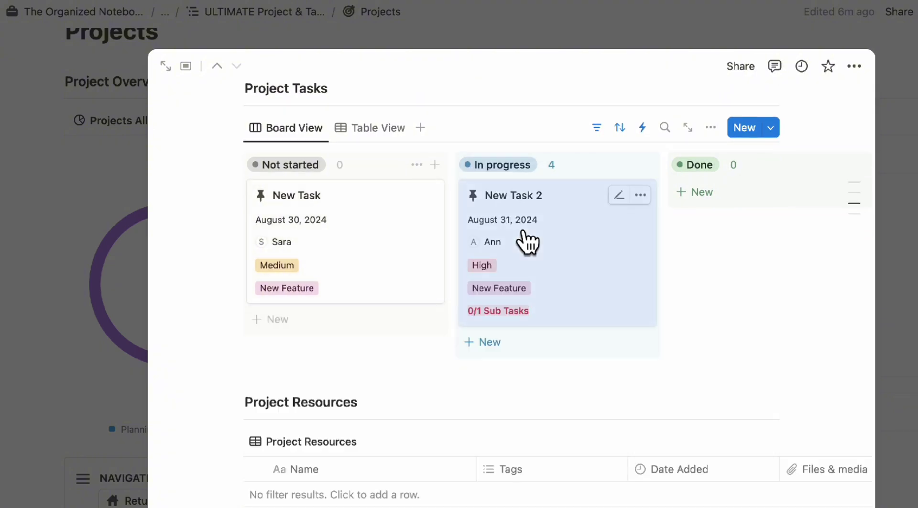
# Move New Task 2 to the Done column and check the project's Completion property.
pyautogui.scroll(10, 600, 284)
pyautogui.scroll(-15, 599, 273)
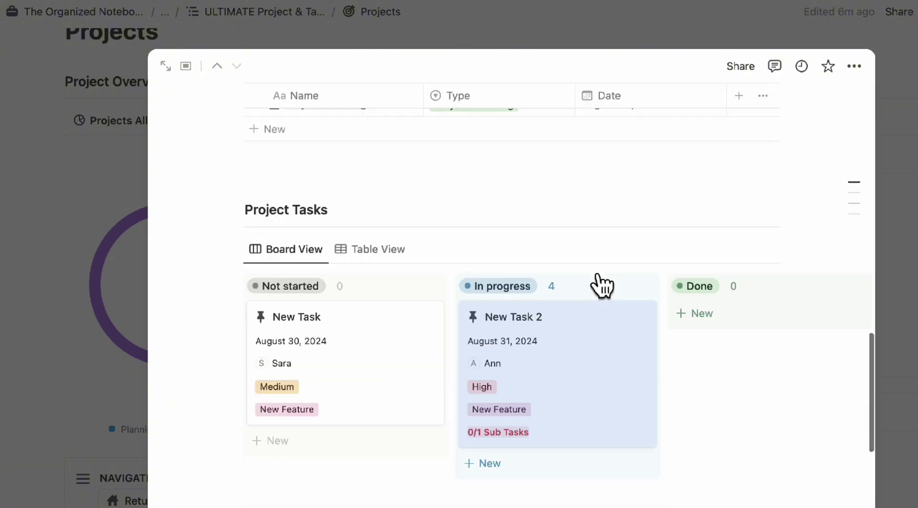
pyautogui.moveTo(601, 282); pyautogui.dragTo(712, 261)
pyautogui.scroll(10, 708, 254)
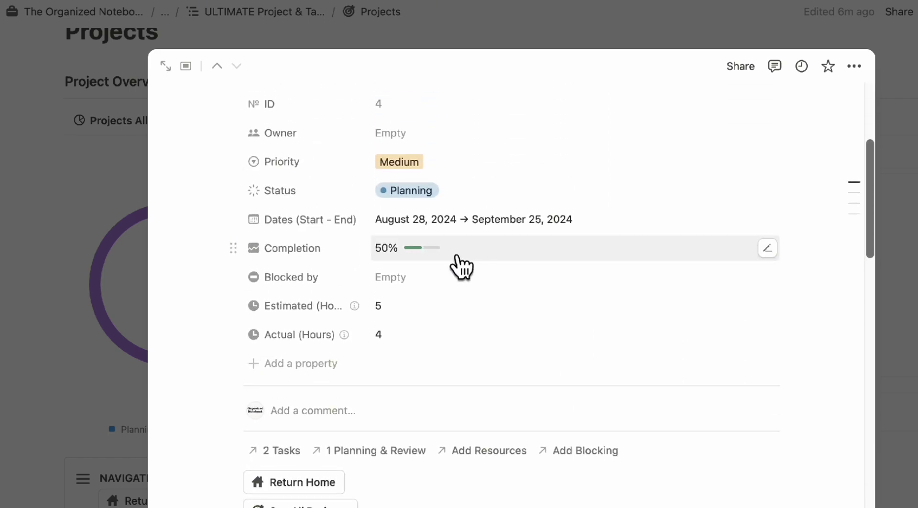
# Mark Sub Task 1 of New Task 2 as done and return to the Projects page.
pyautogui.scroll(-10, 461, 267)
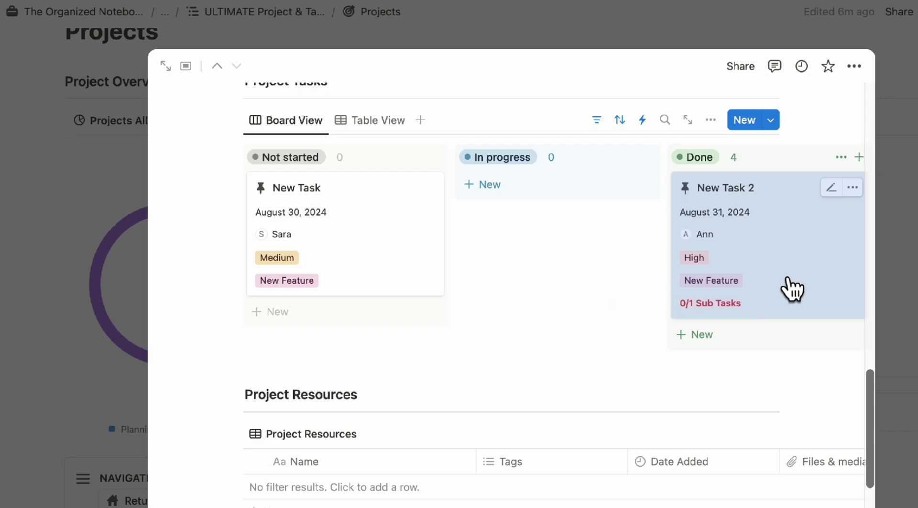
pyautogui.click(792, 290)
pyautogui.scroll(-10, 785, 289)
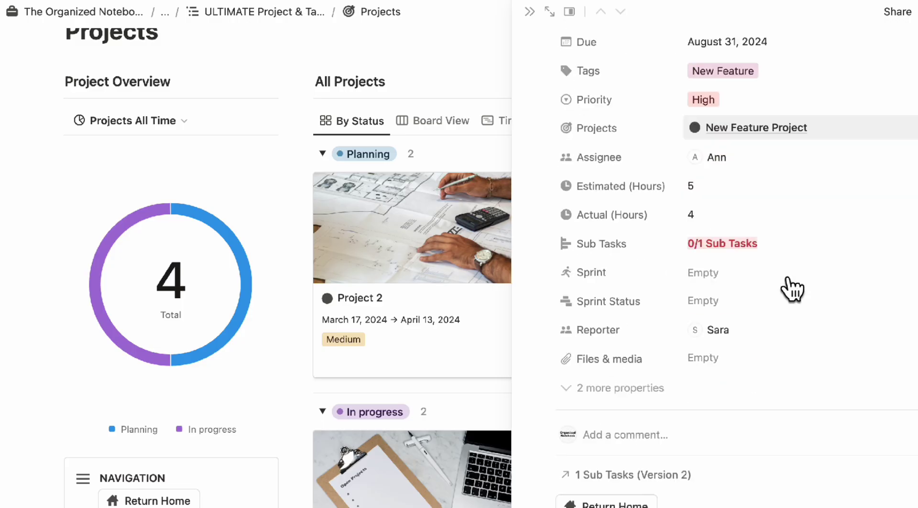
pyautogui.click(588, 448)
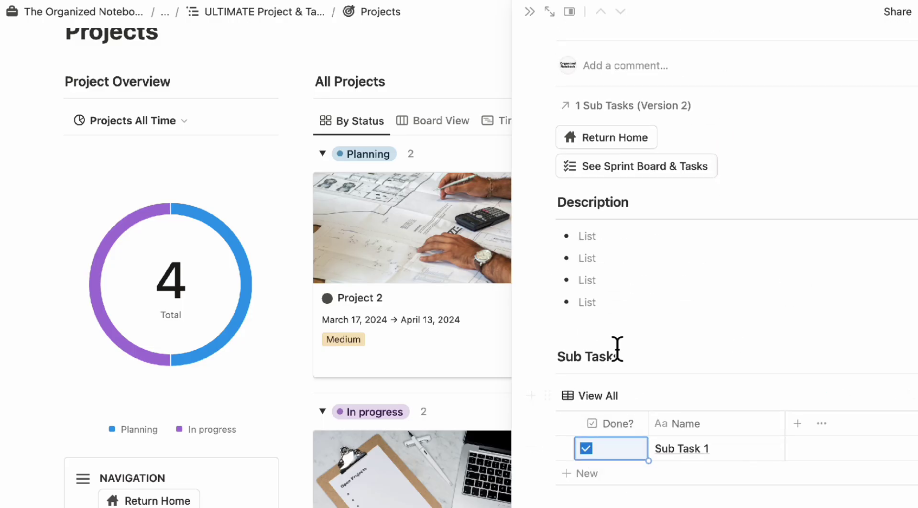
pyautogui.scroll(10, 616, 349)
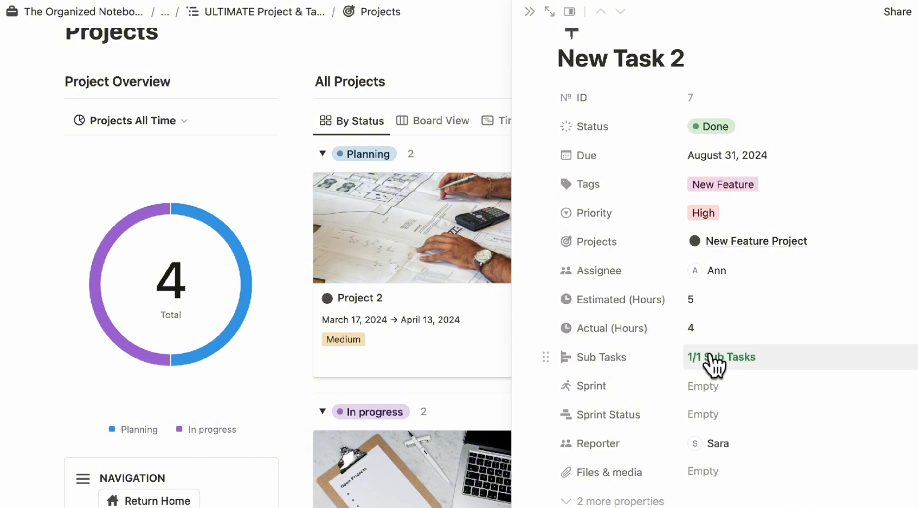
pyautogui.click(529, 11)
pyautogui.scroll(-2, 551, 165)
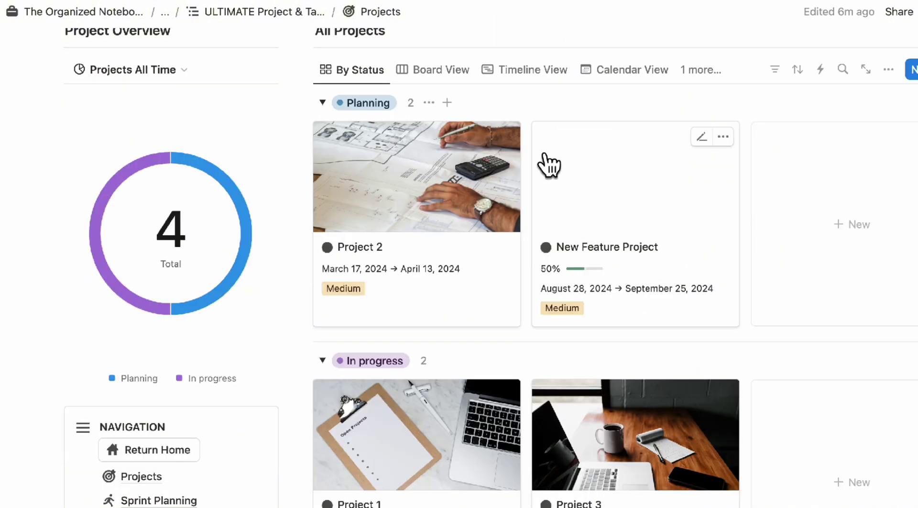
# Look through the All Projects database in its Board, Timeline, Calendar and View All views, and return to By Status.
pyautogui.click(443, 72)
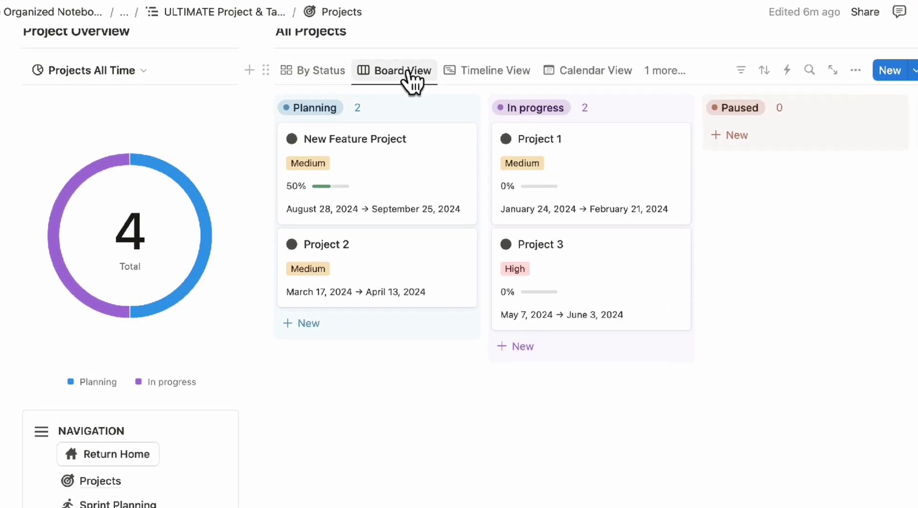
pyautogui.click(484, 71)
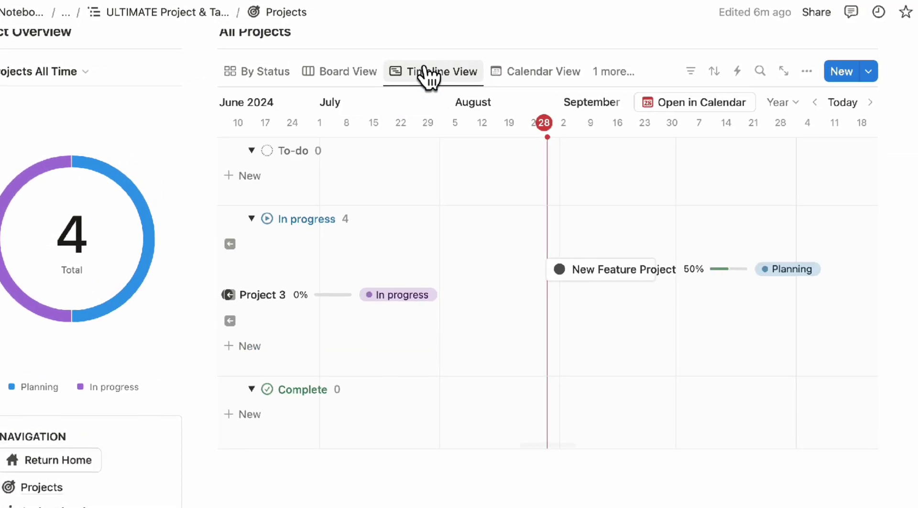
pyautogui.click(555, 72)
pyautogui.click(613, 72)
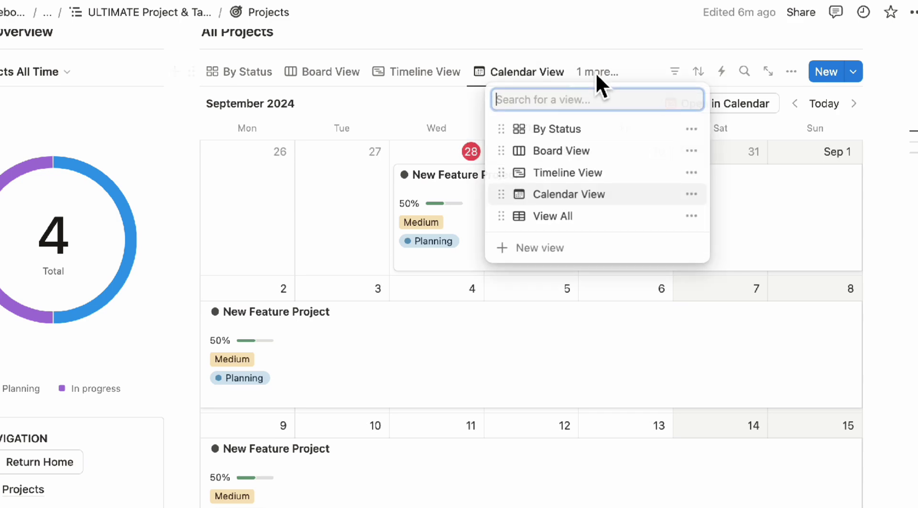
pyautogui.click(604, 218)
pyautogui.click(242, 74)
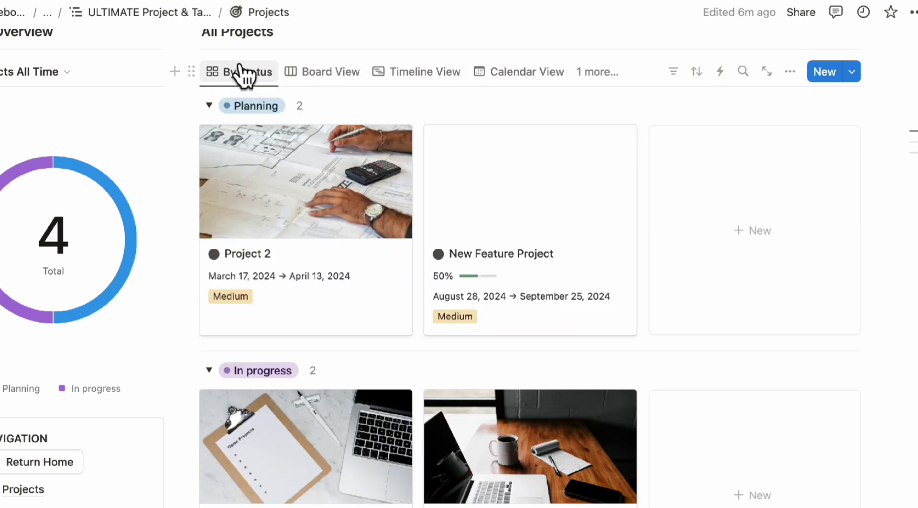
pyautogui.scroll(2, 282, 83)
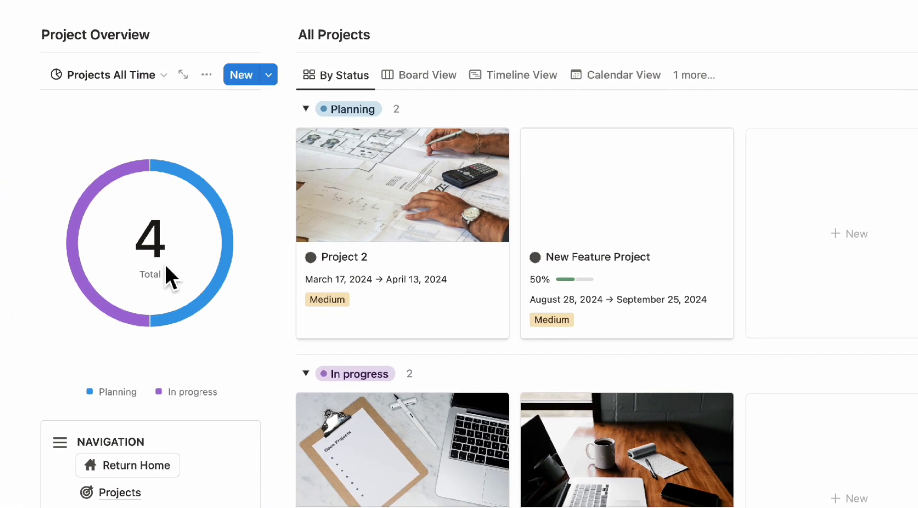
# Switch the Project Overview chart to In Progress Projects and examine the task breakdown for each project.
pyautogui.moveTo(114, 178)
pyautogui.click(136, 82)
pyautogui.click(125, 157)
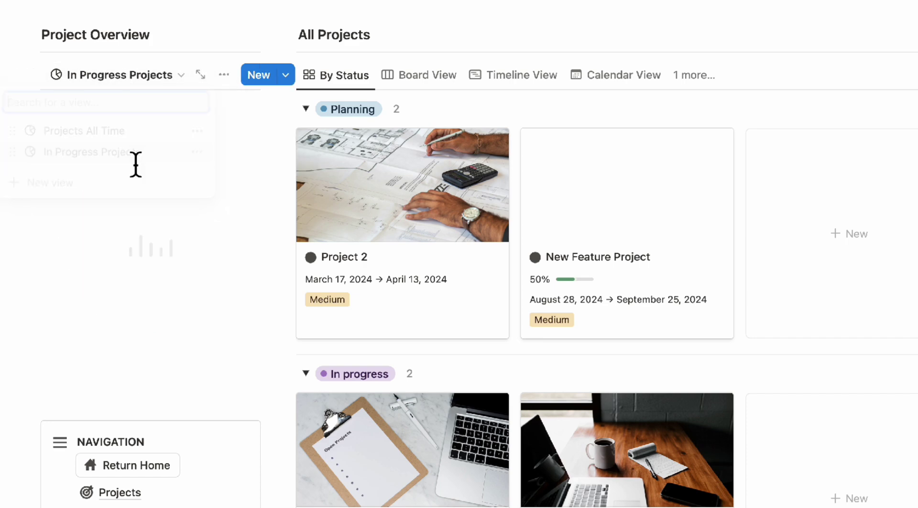
pyautogui.moveTo(188, 223)
pyautogui.moveTo(175, 170)
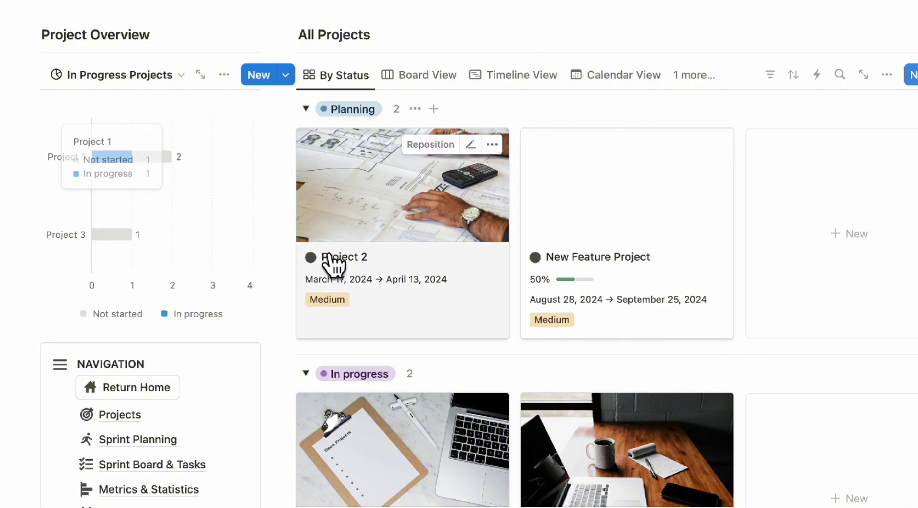
# Review the remaining project status groups and the Project Planning & Review table on the Projects page.
pyautogui.scroll(-2, 328, 262)
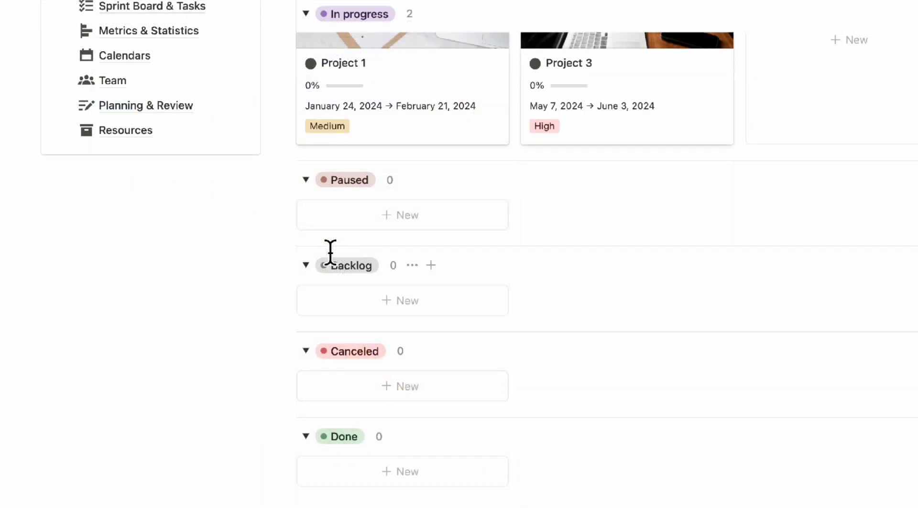
pyautogui.scroll(-8, 328, 252)
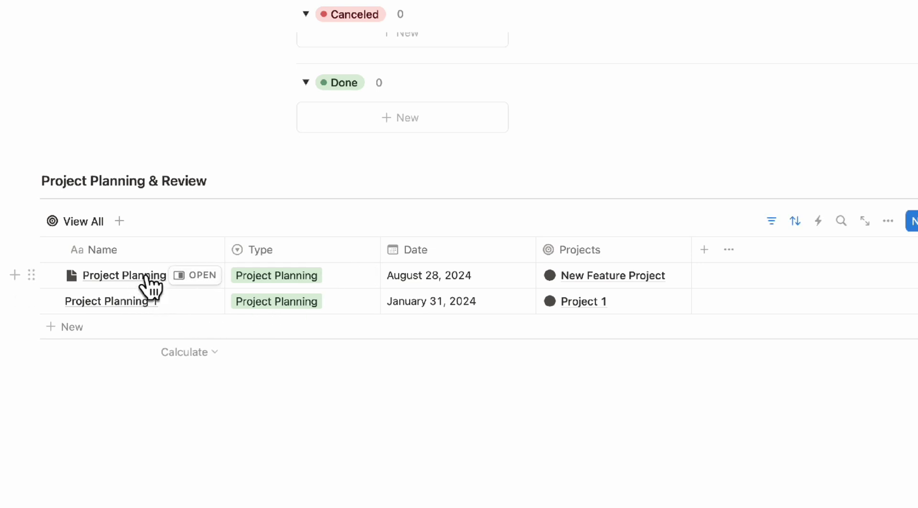
pyautogui.scroll(5, 144, 339)
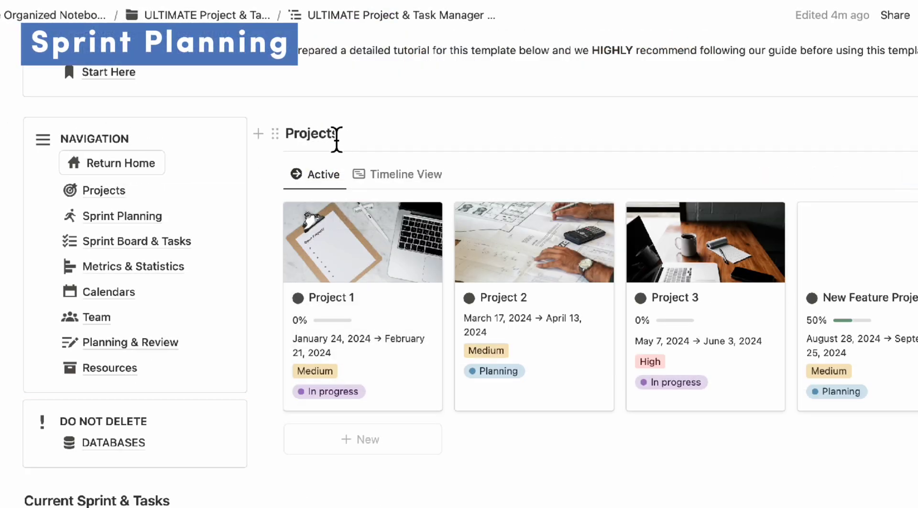
# Open the Sprint Planning page and examine the sprints grouped by status.
pyautogui.click(211, 217)
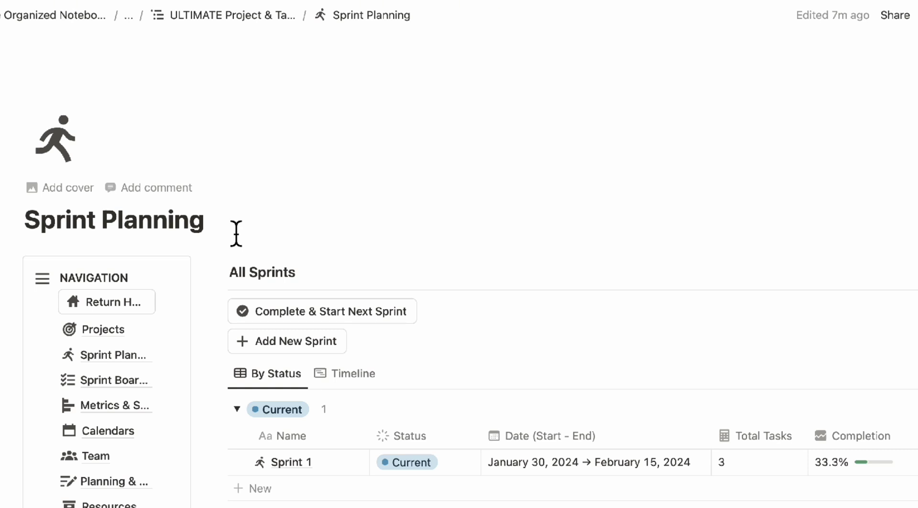
pyautogui.scroll(-5, 236, 233)
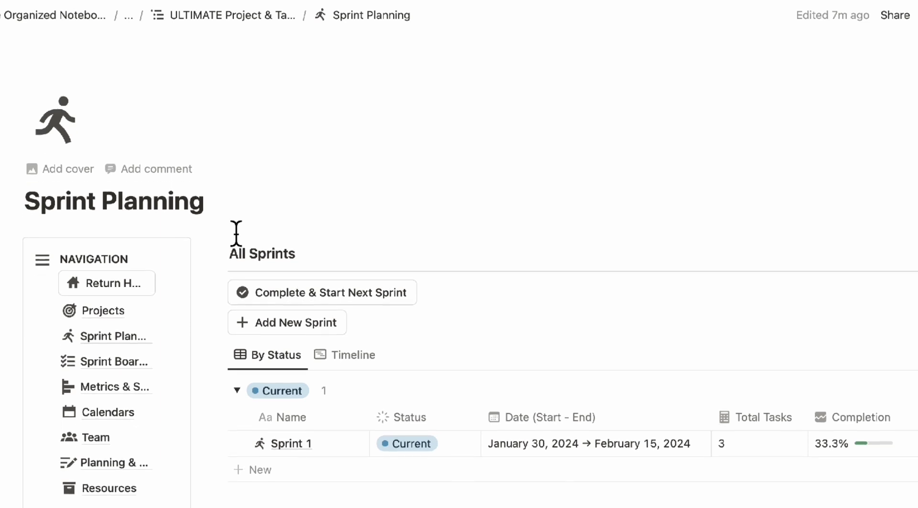
pyautogui.scroll(-2, 237, 234)
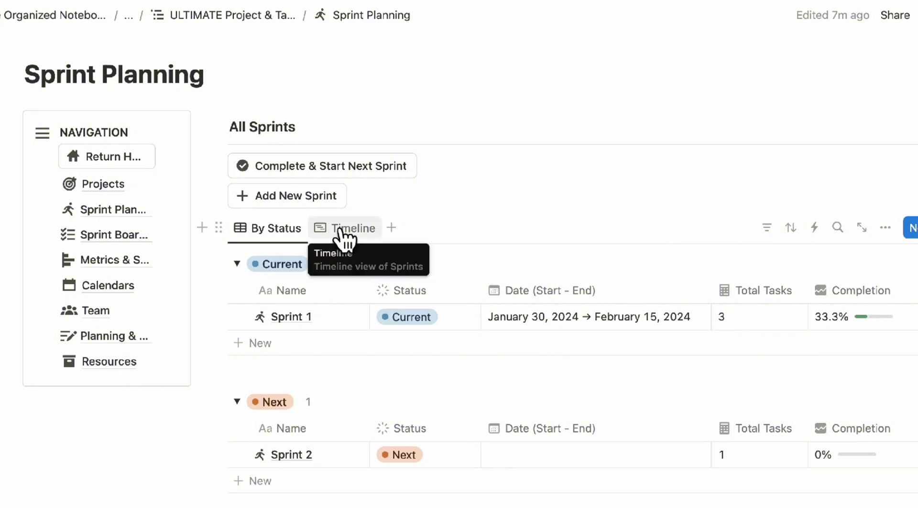
pyautogui.scroll(-1, 356, 352)
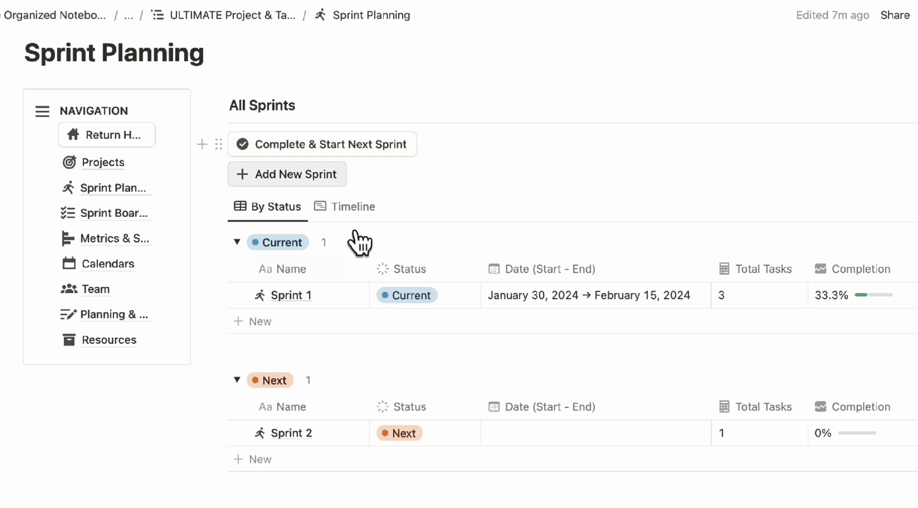
# Complete the current sprint, start the next one and check how the sprints are distributed across the status groups.
pyautogui.click(382, 148)
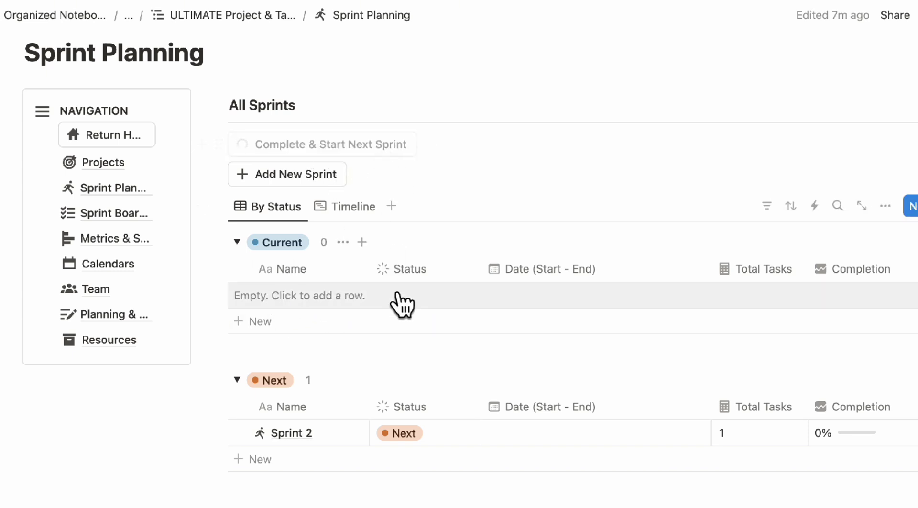
pyautogui.scroll(-1, 359, 309)
pyautogui.scroll(-4, 360, 309)
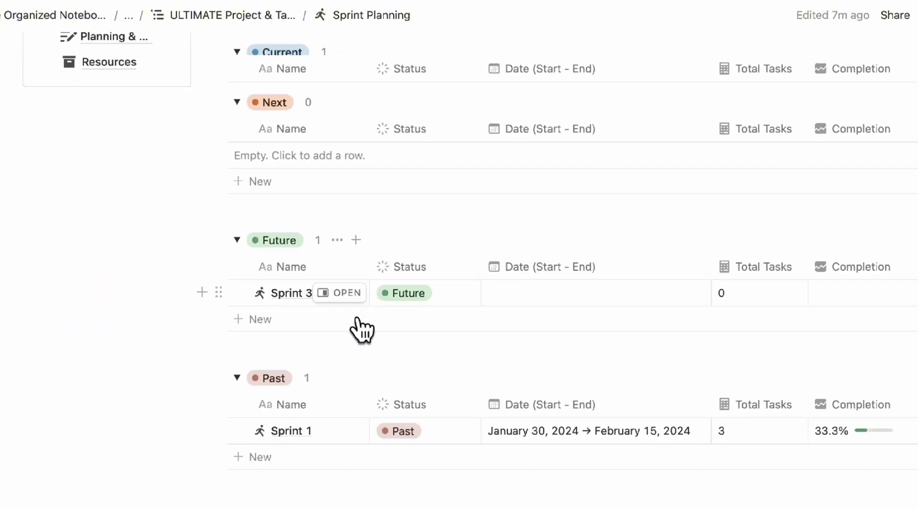
pyautogui.scroll(2, 338, 431)
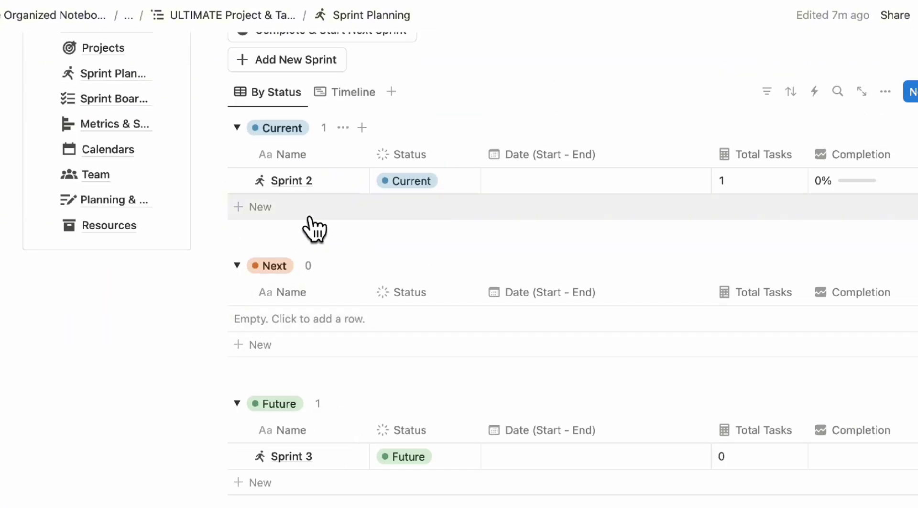
pyautogui.scroll(1, 313, 229)
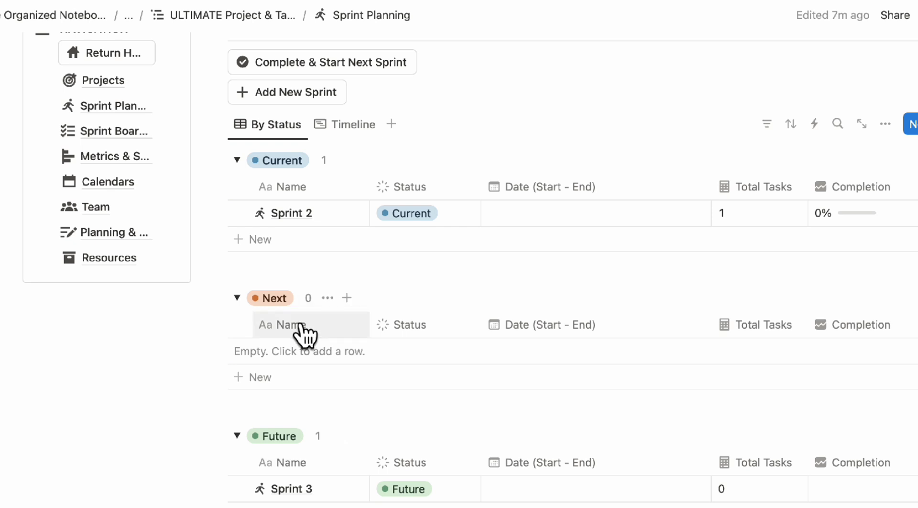
# Move Sprint 3 from the Future group to the Next group and delete it from the sprints table.
pyautogui.moveTo(220, 488); pyautogui.dragTo(264, 357)
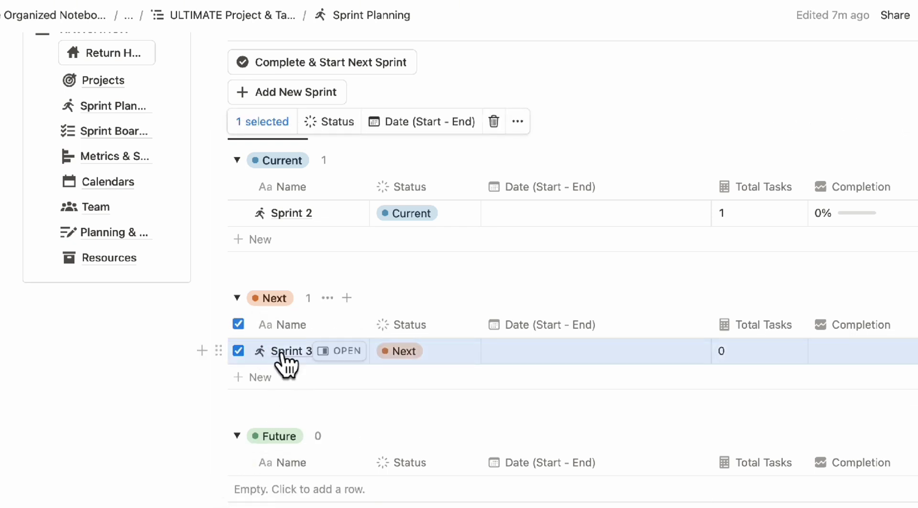
pyautogui.click(238, 356)
pyautogui.click(238, 355)
pyautogui.press('Delete')
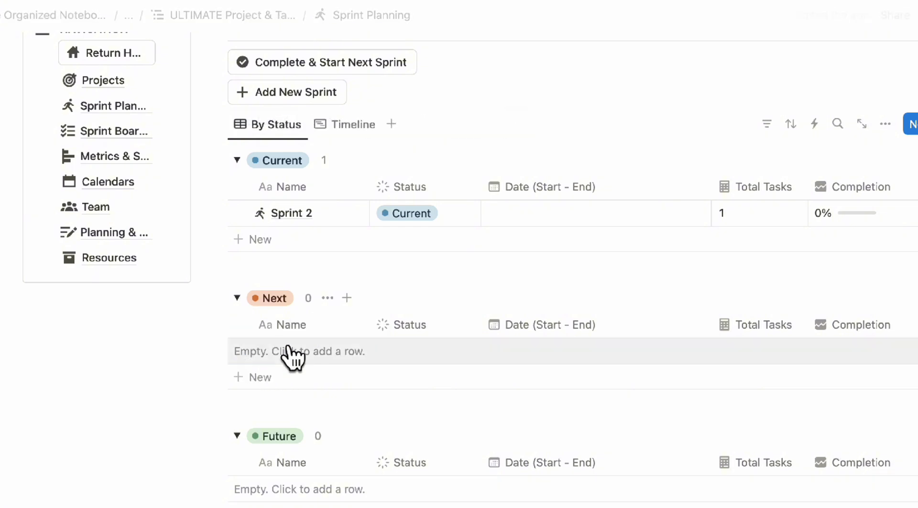
# Add a new sprint and set its Status to Next.
pyautogui.click(292, 98)
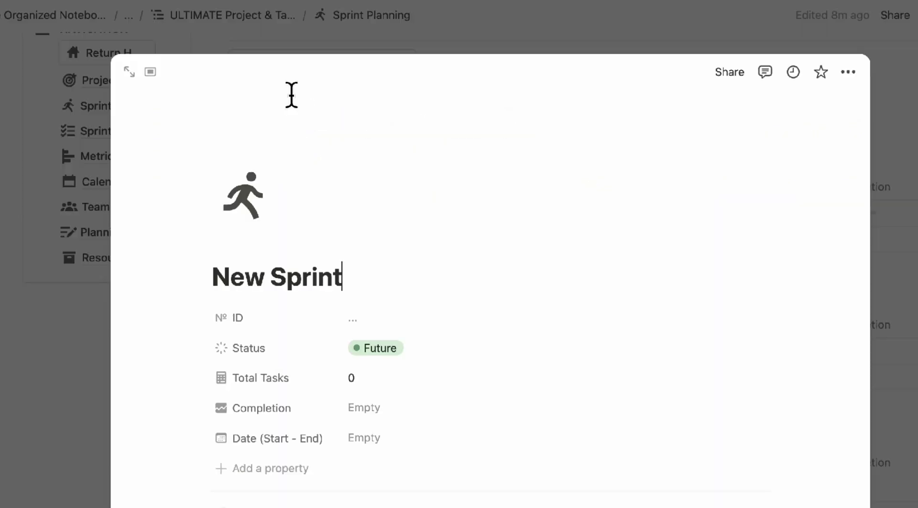
pyautogui.scroll(-3, 390, 376)
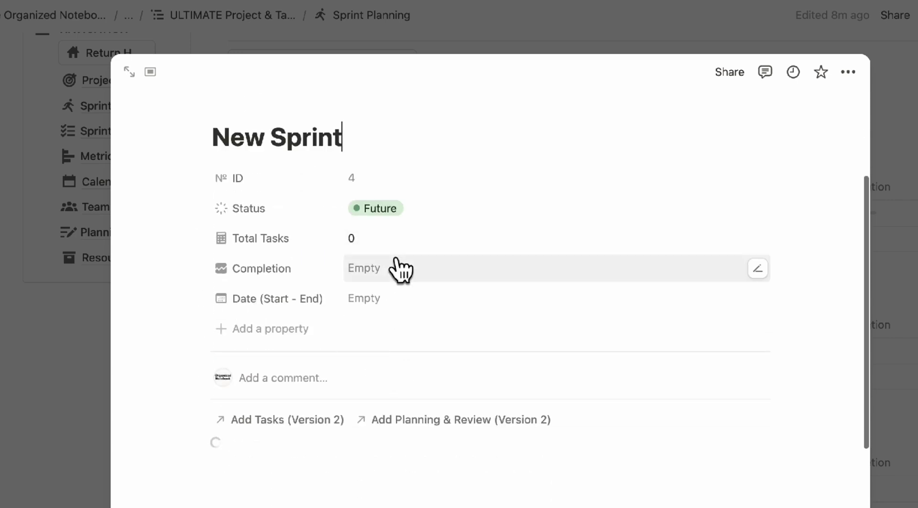
pyautogui.click(404, 218)
pyautogui.click(421, 265)
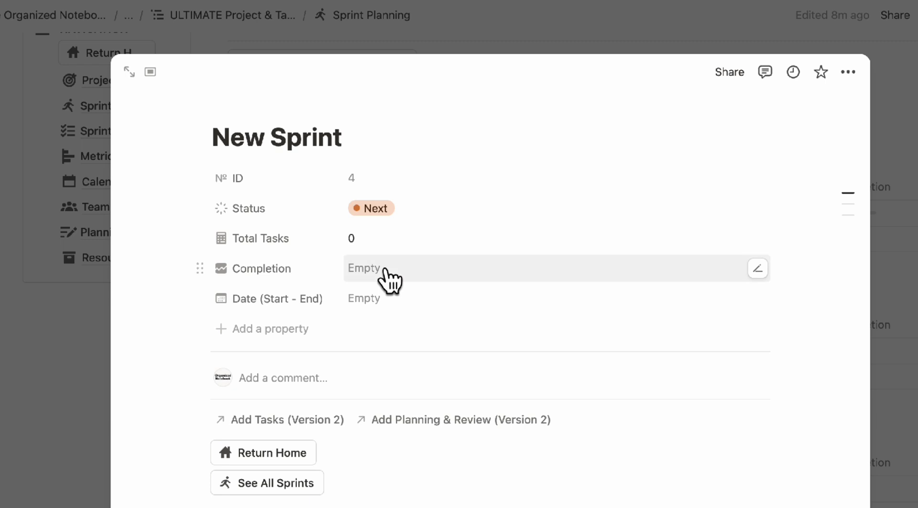
# Set New Sprint's Date (Start - End) property to August 28, 2024 through September 11, 2024.
pyautogui.scroll(-2, 371, 314)
pyautogui.click(382, 217)
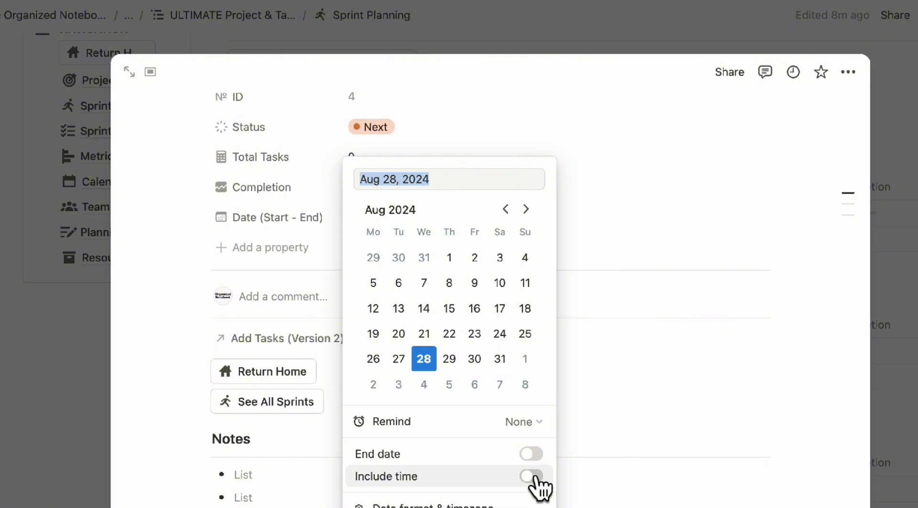
pyautogui.click(531, 453)
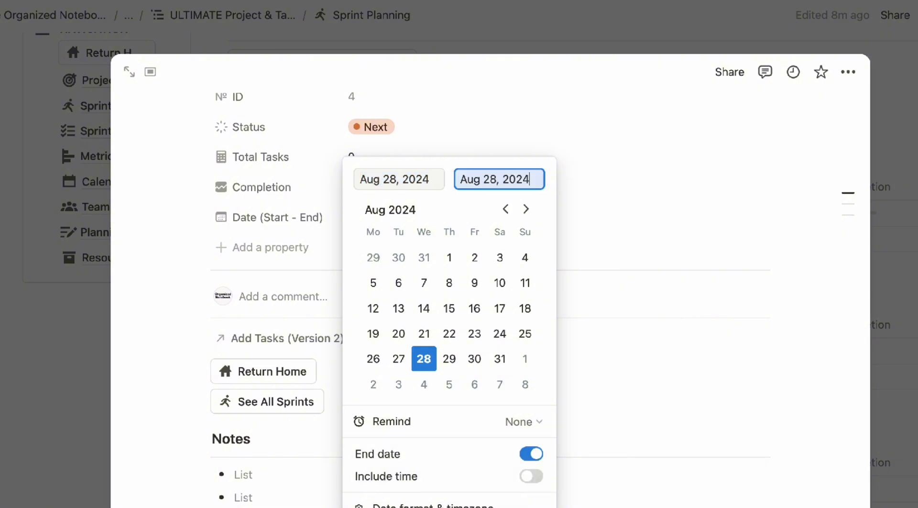
pyautogui.click(525, 209)
pyautogui.click(424, 313)
pyautogui.click(653, 235)
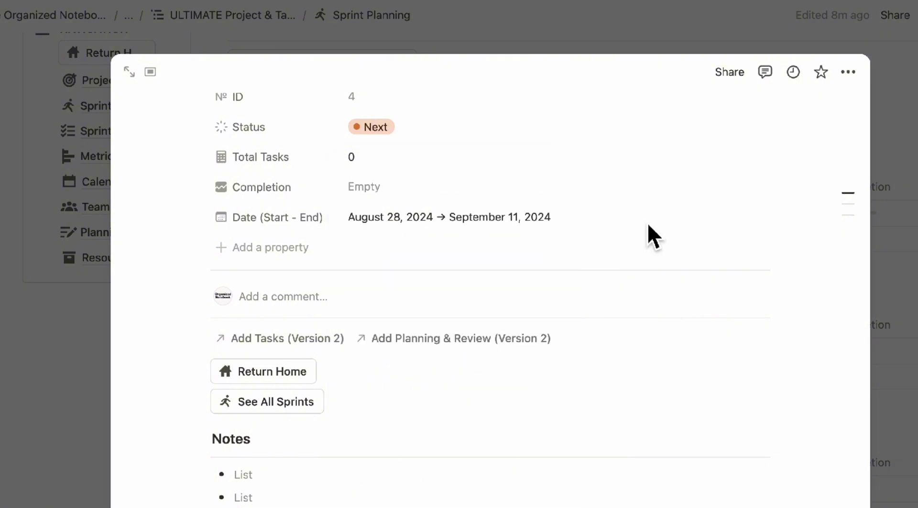
# Review New Sprint's Notes, Planning & Review and Tasks sections, and return to the All Sprints table.
pyautogui.scroll(2, 496, 235)
pyautogui.scroll(-2, 496, 235)
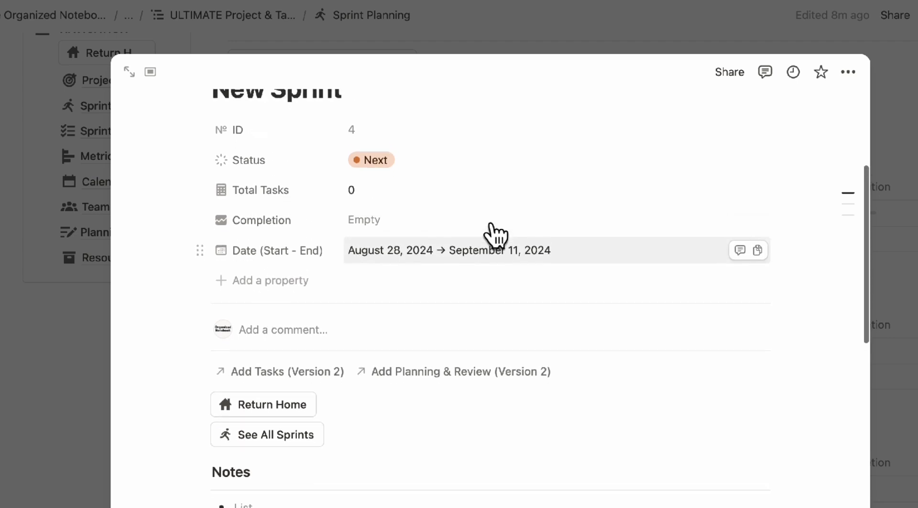
pyautogui.scroll(-10, 492, 222)
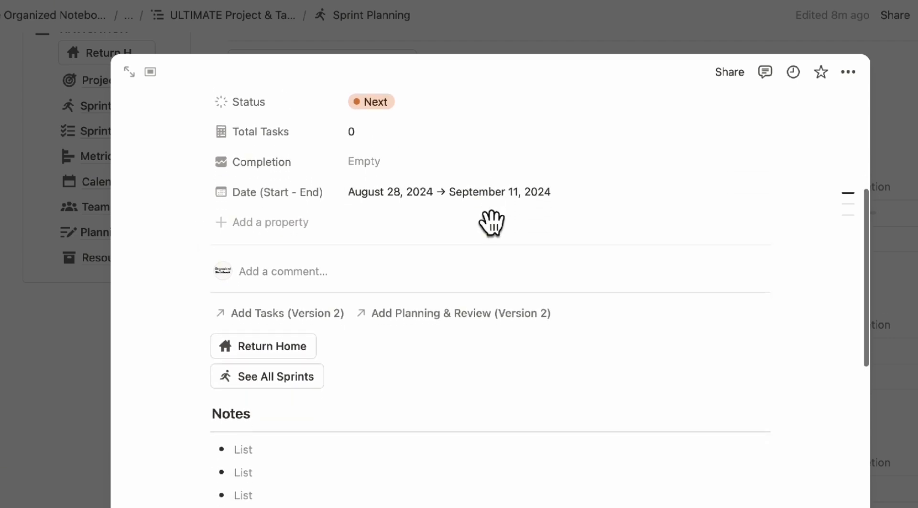
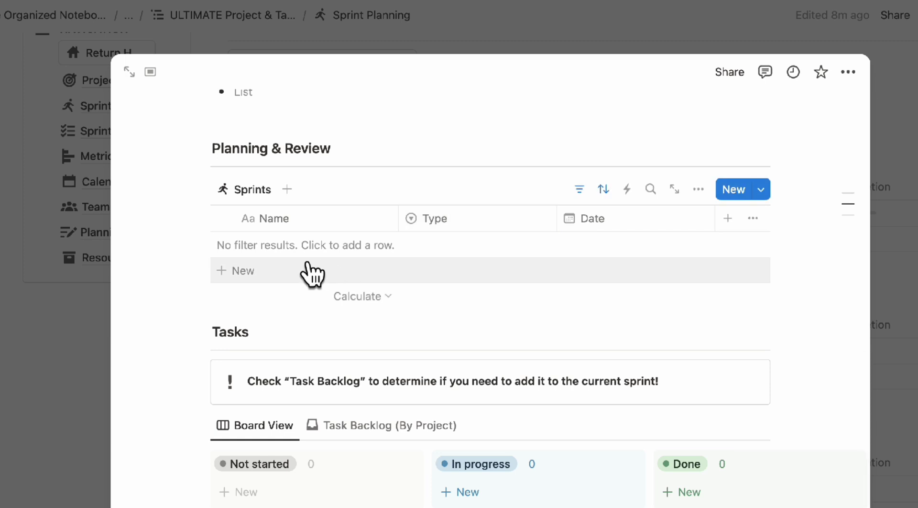
pyautogui.scroll(-1, 611, 325)
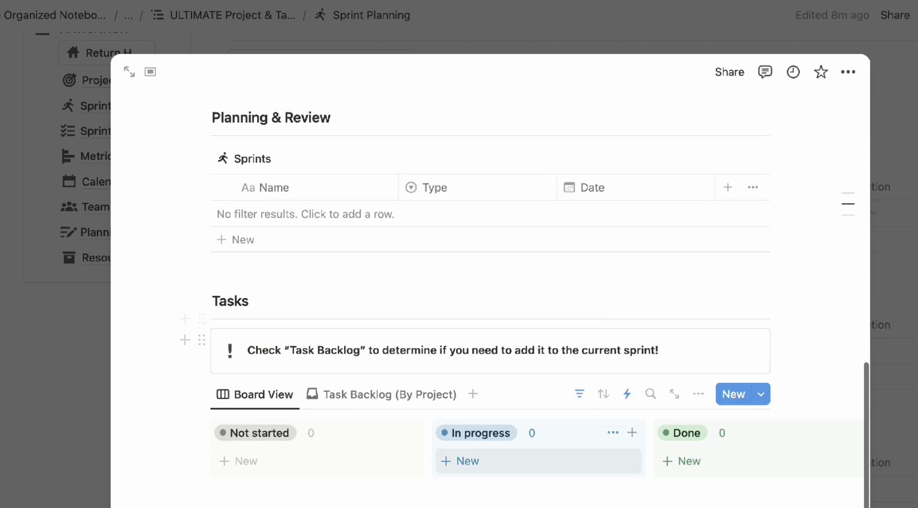
pyautogui.click(880, 321)
pyautogui.scroll(1, 824, 335)
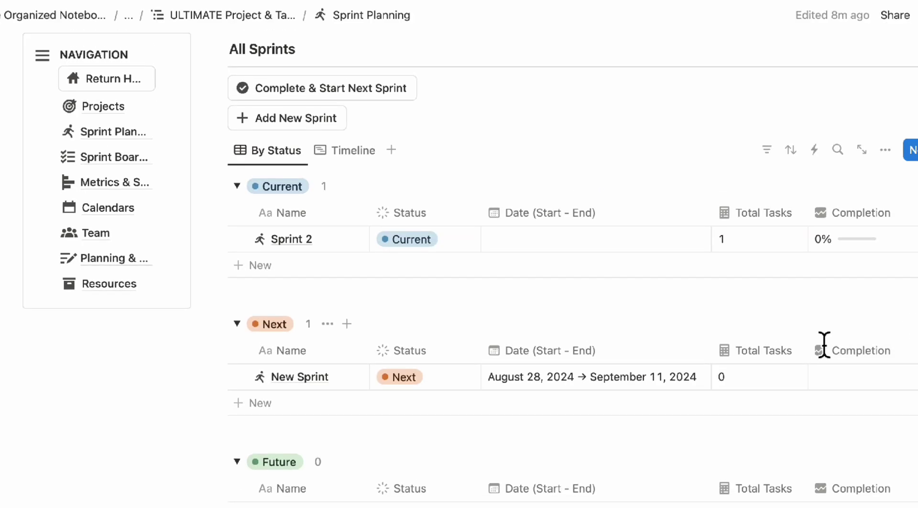
# Complete Sprint 2 so that New Sprint becomes current, and open New Sprint in side peek.
pyautogui.click(385, 97)
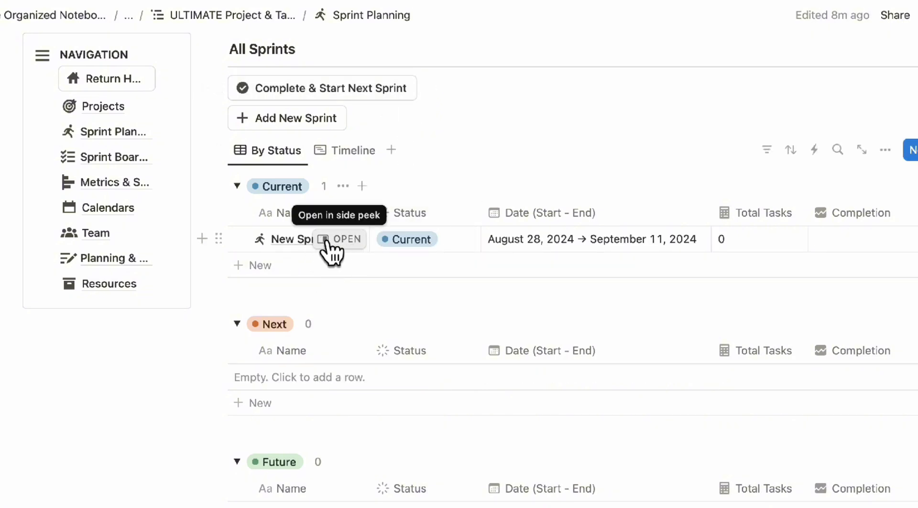
pyautogui.click(330, 241)
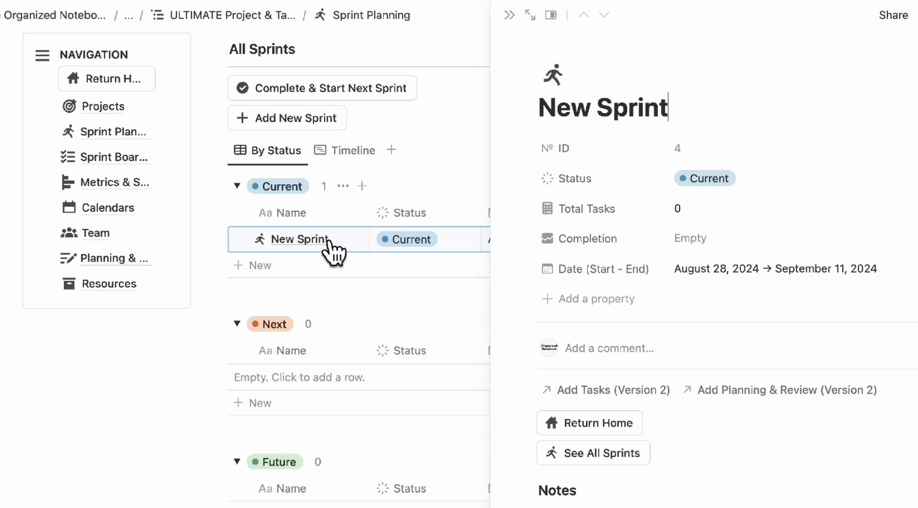
# Add a "Sprint Plan" entry to New Sprint's Planning & Review table and apply the Sprint Planning template to its page.
pyautogui.scroll(-6, 539, 300)
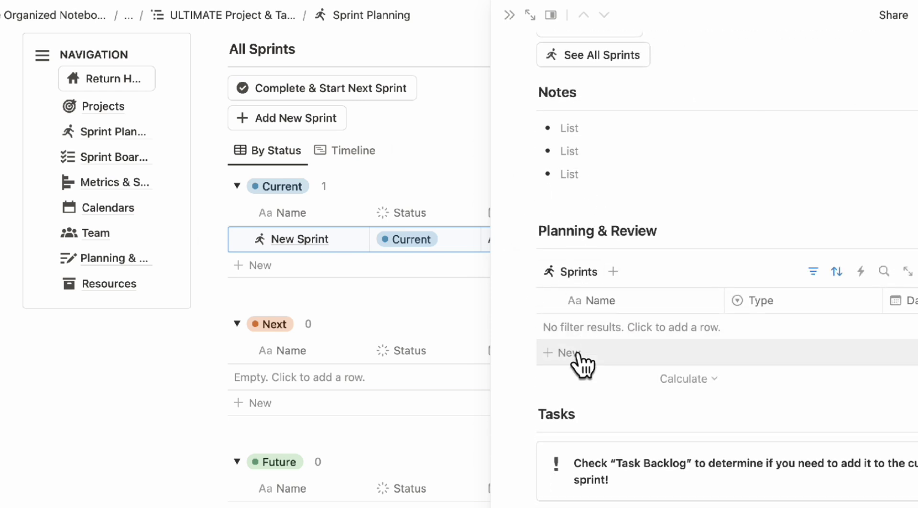
pyautogui.click(566, 353)
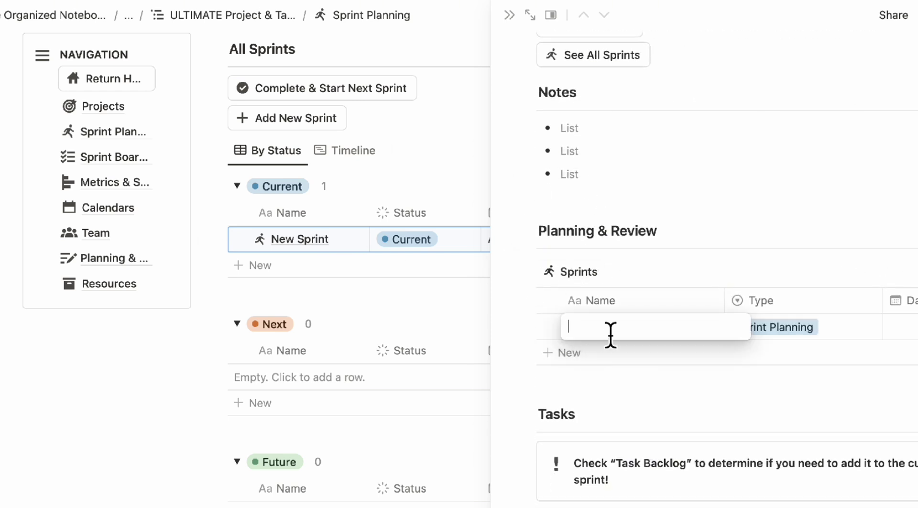
pyautogui.write('Sprint Pla')
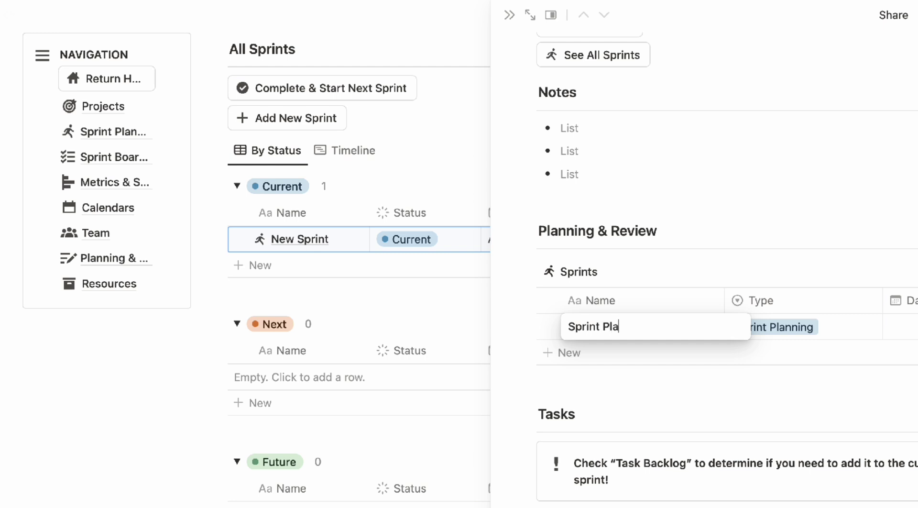
pyautogui.write('n')
pyautogui.click(697, 325)
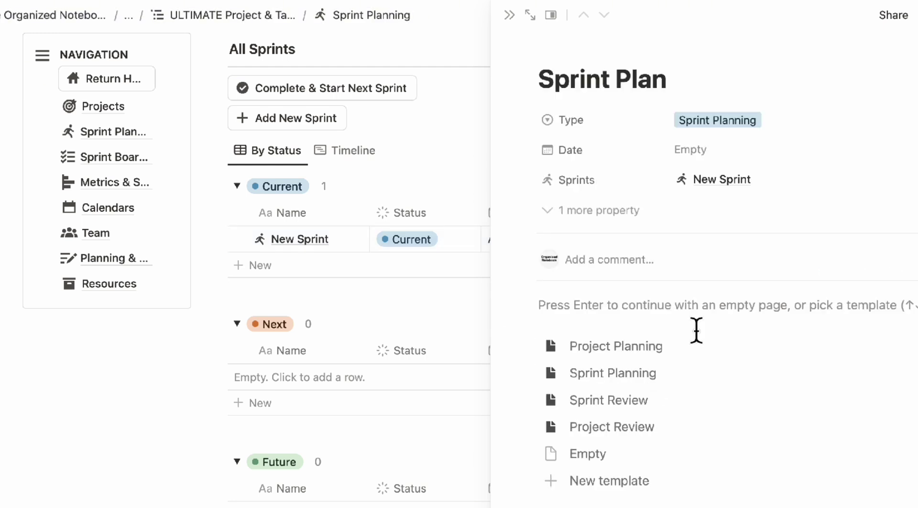
pyautogui.click(653, 385)
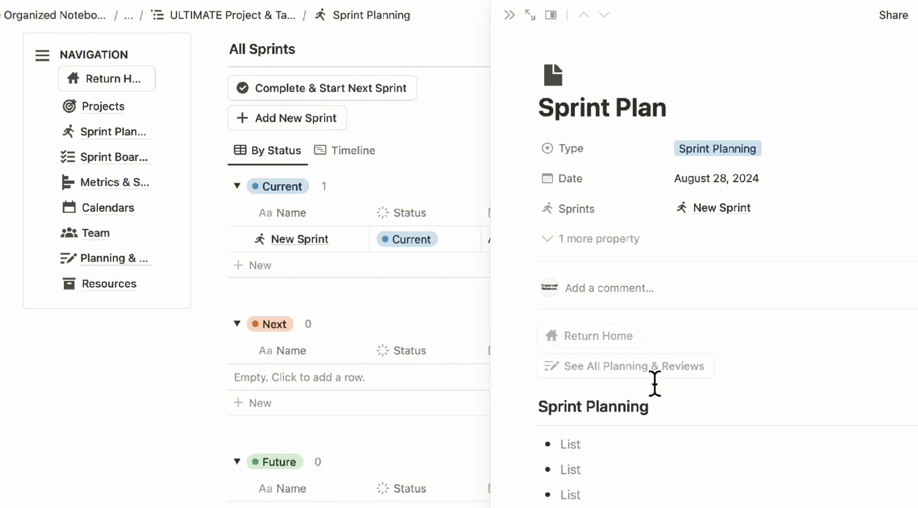
# In the Sprint Plan page's Backlog view, reassign the New Task linked to Sprint 1 to New Sprint.
pyautogui.scroll(-5, 656, 383)
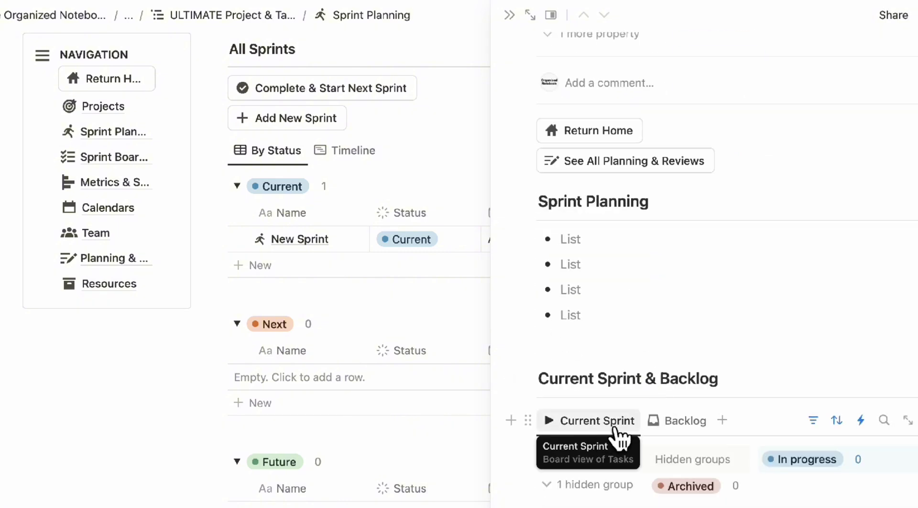
pyautogui.click(672, 425)
pyautogui.scroll(-3, 661, 474)
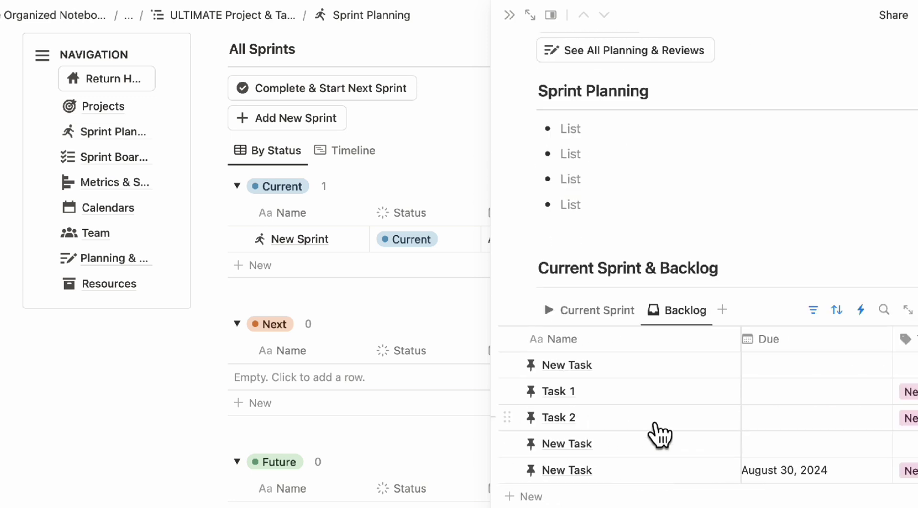
pyautogui.hscroll(5, 842, 421)
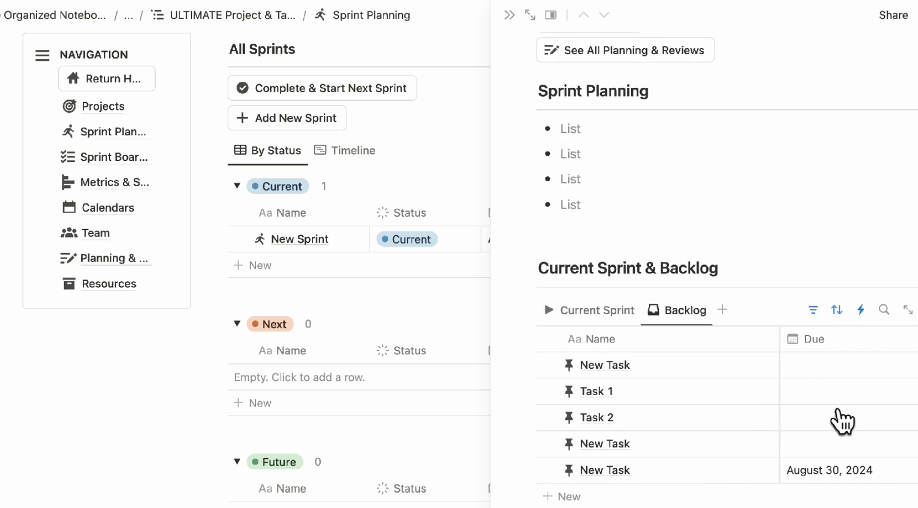
pyautogui.hscroll(-6, 842, 421)
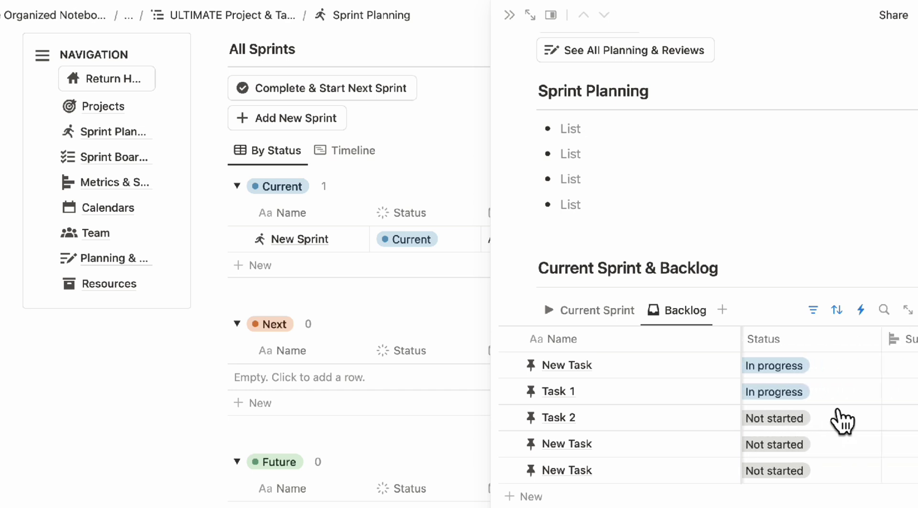
pyautogui.hscroll(4, 842, 421)
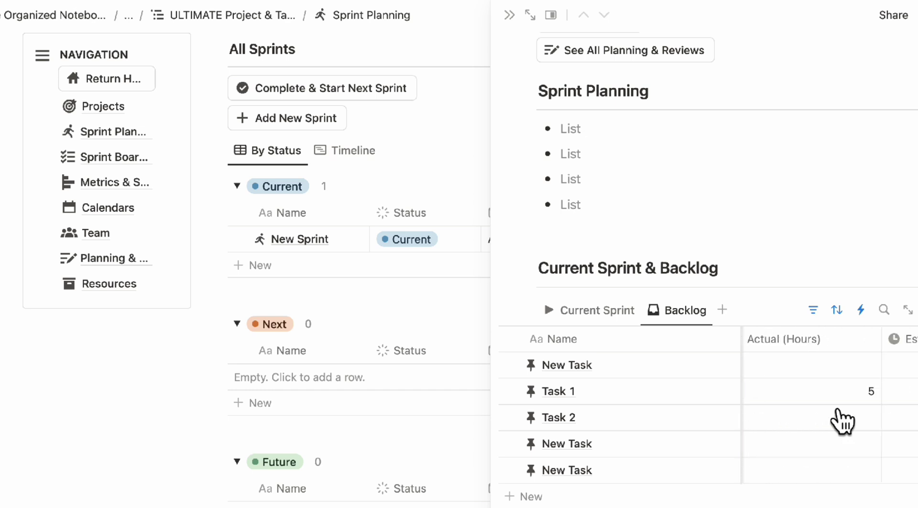
pyautogui.hscroll(4, 841, 421)
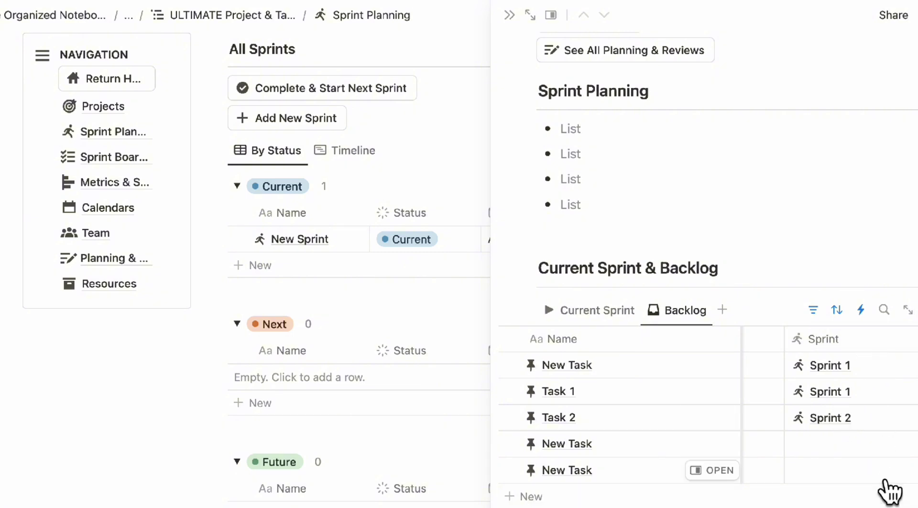
pyautogui.click(900, 366)
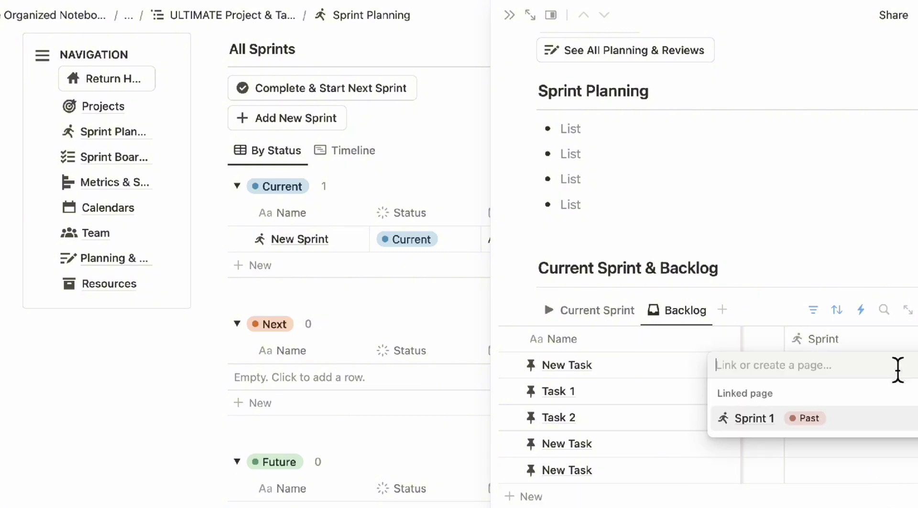
pyautogui.click(885, 470)
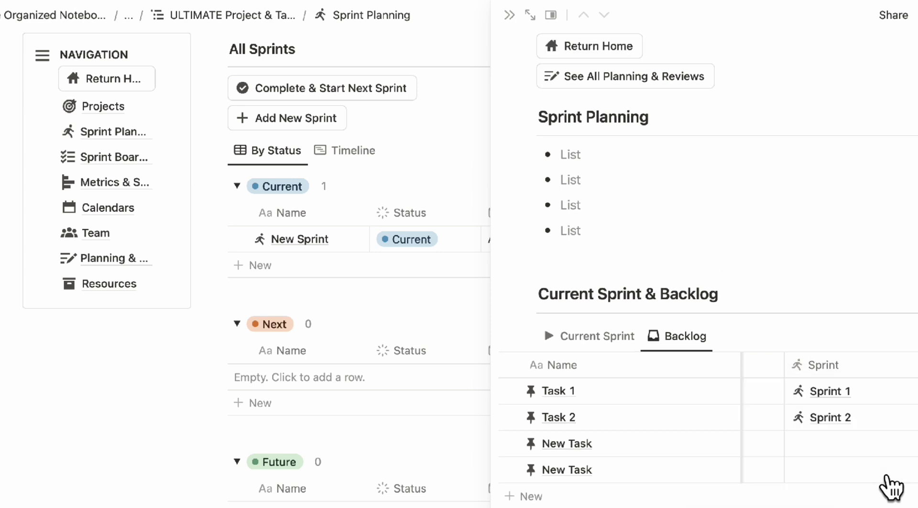
# Reassign the backlog tasks Task 1 and Task 2 to New Sprint.
pyautogui.click(892, 400)
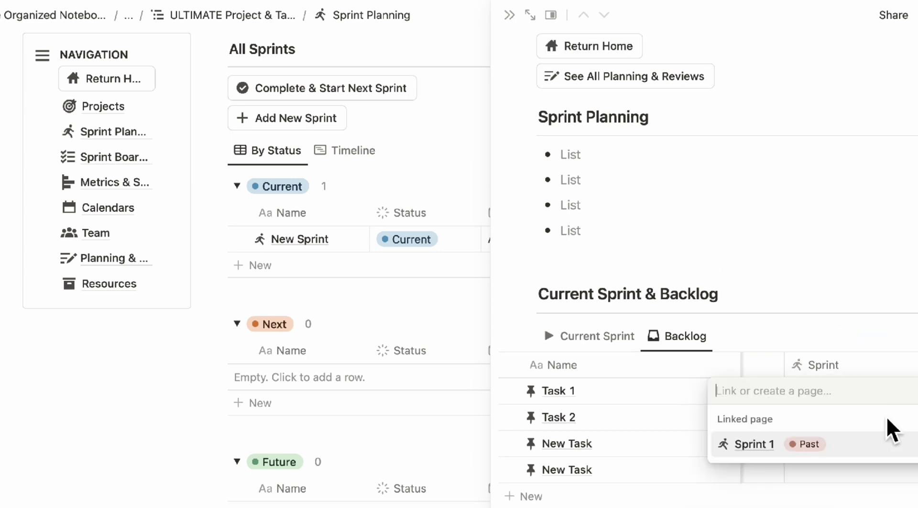
pyautogui.click(886, 498)
pyautogui.click(894, 421)
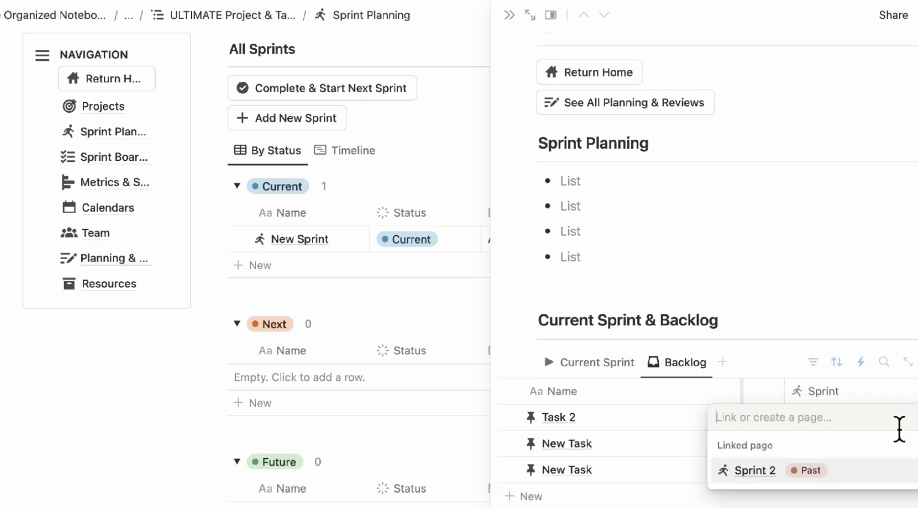
pyautogui.click(885, 485)
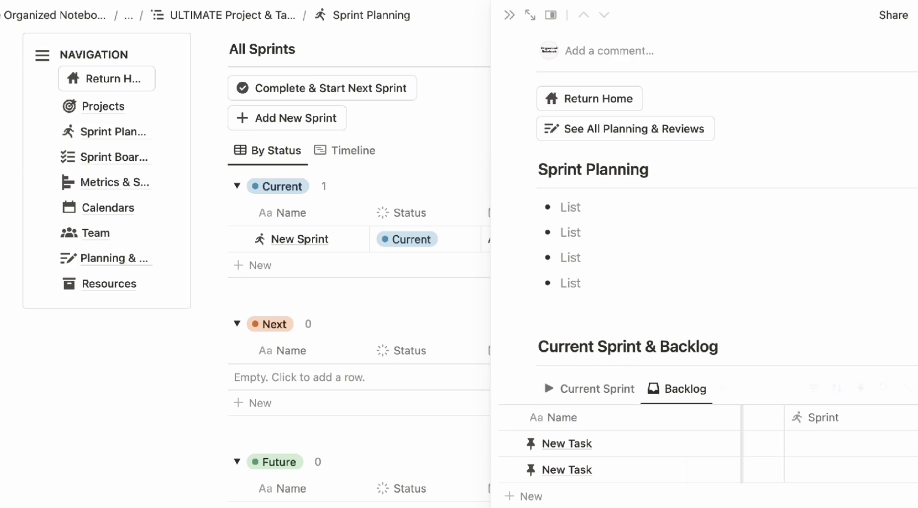
# Check the Current Sprint board in the Sprint Plan page and close the page.
pyautogui.click(607, 387)
pyautogui.scroll(-4, 689, 440)
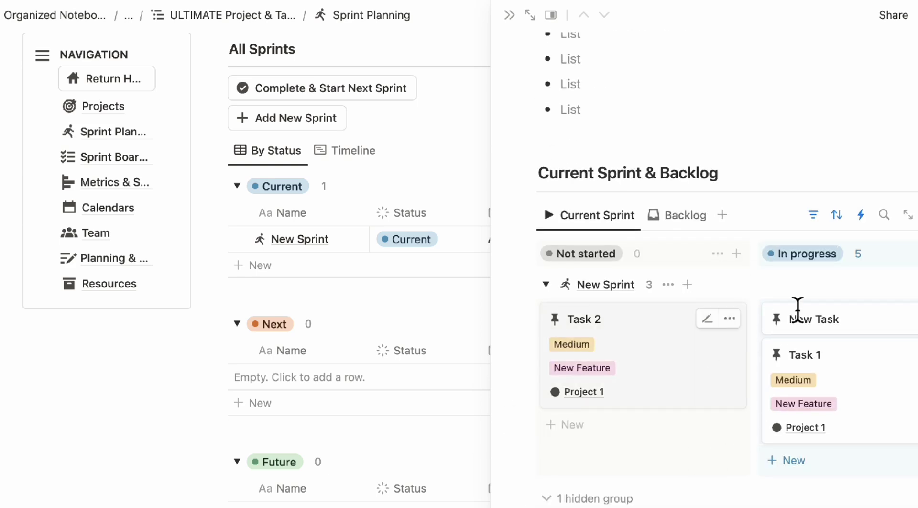
pyautogui.press('Escape')
# Move both New Task rows from the No Sprint group to the New Sprint group under Tasks by Sprint.
pyautogui.scroll(-10, 503, 172)
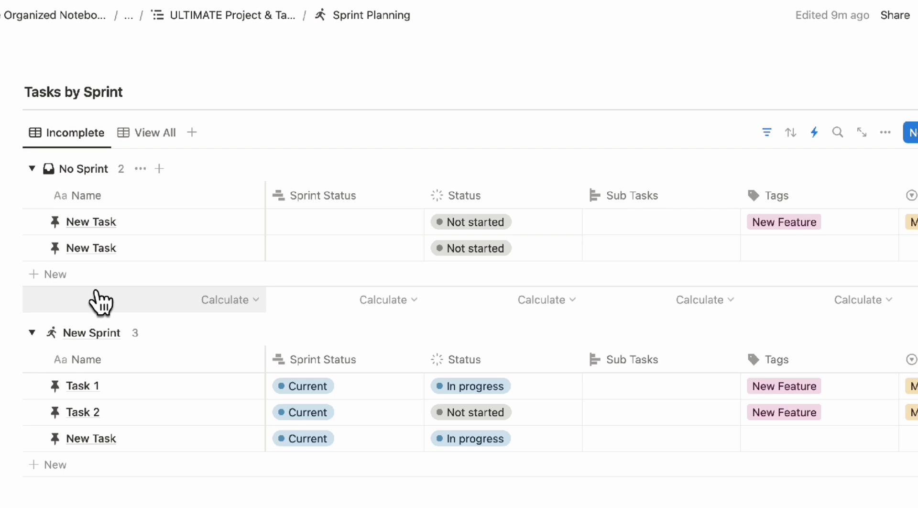
pyautogui.scroll(-3, 90, 349)
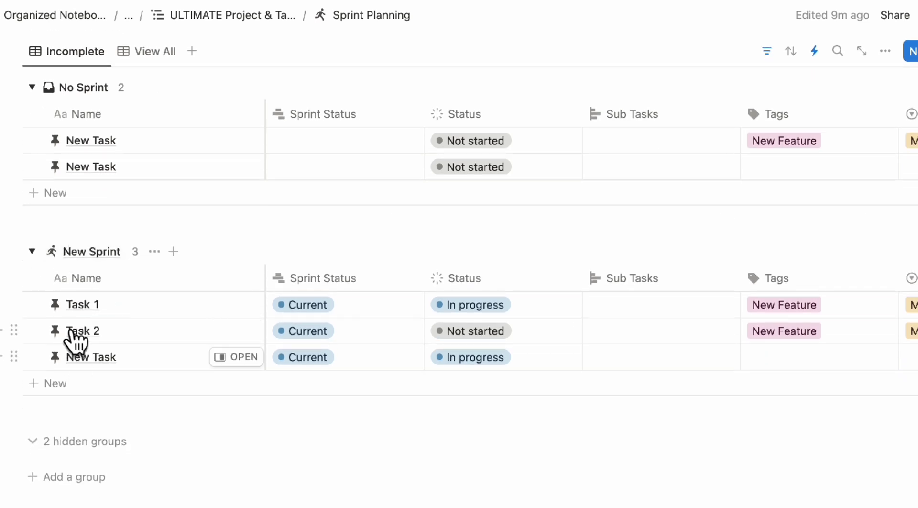
pyautogui.moveTo(15, 140); pyautogui.dragTo(45, 283)
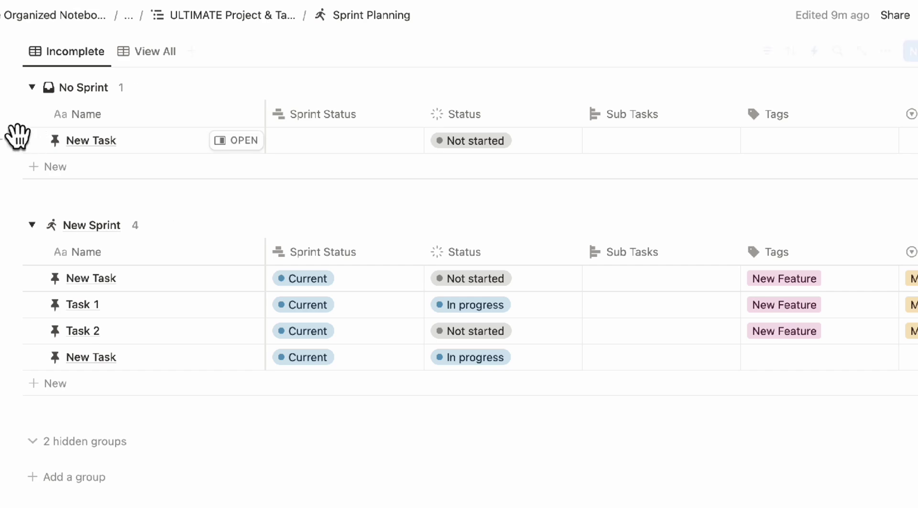
pyautogui.moveTo(16, 139); pyautogui.dragTo(63, 278)
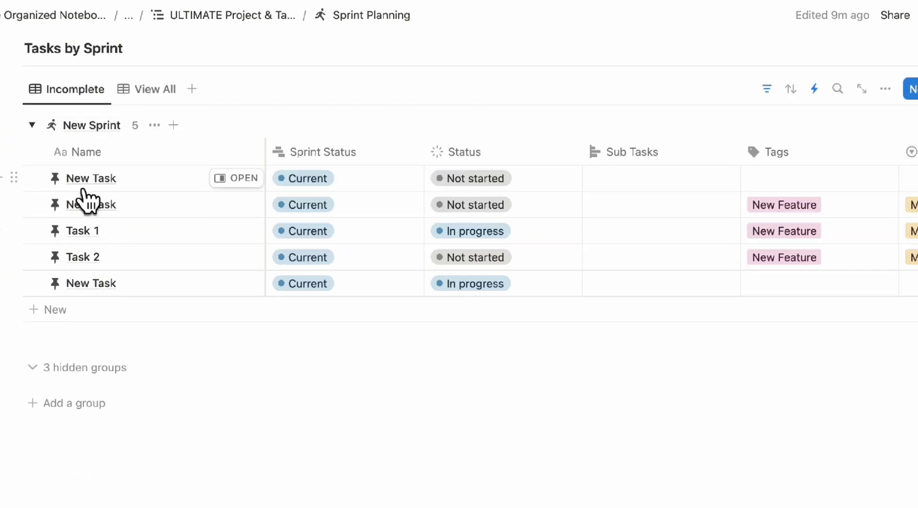
# Add a "Sprint Review" entry to New Sprint's Planning & Review table and open its page.
pyautogui.scroll(10, 148, 95)
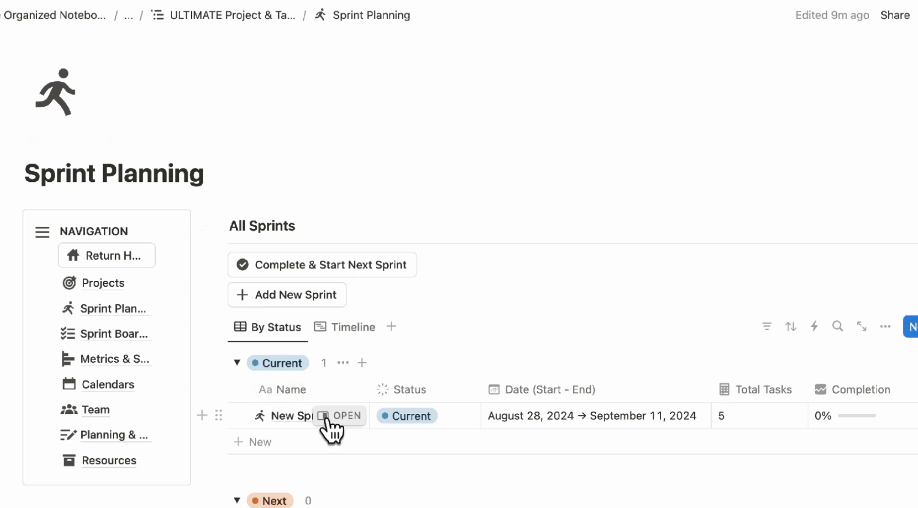
pyautogui.click(341, 417)
pyautogui.scroll(-10, 642, 239)
pyautogui.write('S')
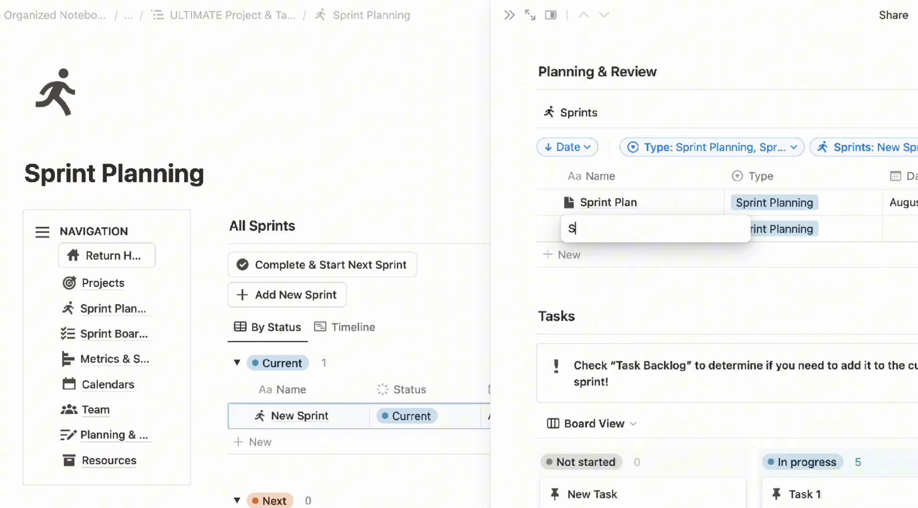
pyautogui.write('print Review')
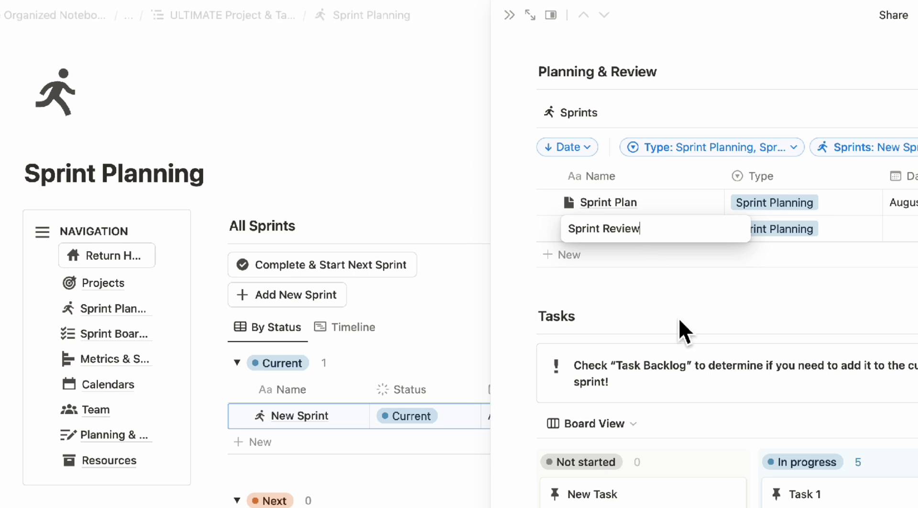
pyautogui.press('Return')
pyautogui.click(697, 231)
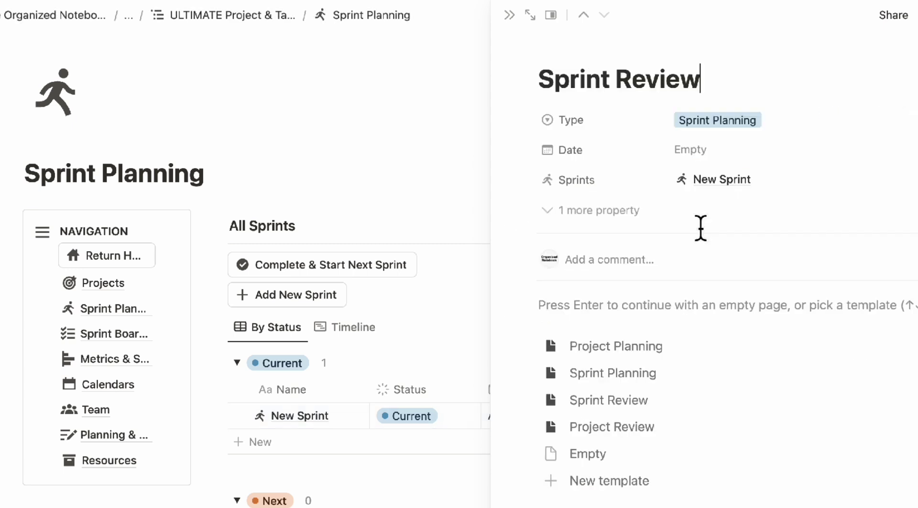
# Apply the Sprint Review template to the Sprint Review page and set its Type to Sprint Review.
pyautogui.click(662, 400)
pyautogui.click(703, 150)
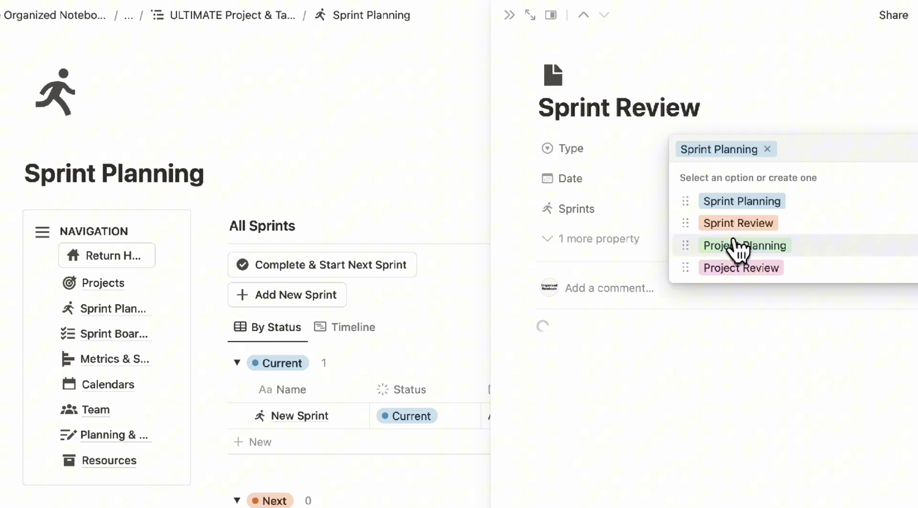
pyautogui.click(739, 223)
# Examine the Sprint Review page's sections and New Sprint's Planning & Review entries, Tasks board and properties, and close the side peek.
pyautogui.scroll(-10, 564, 157)
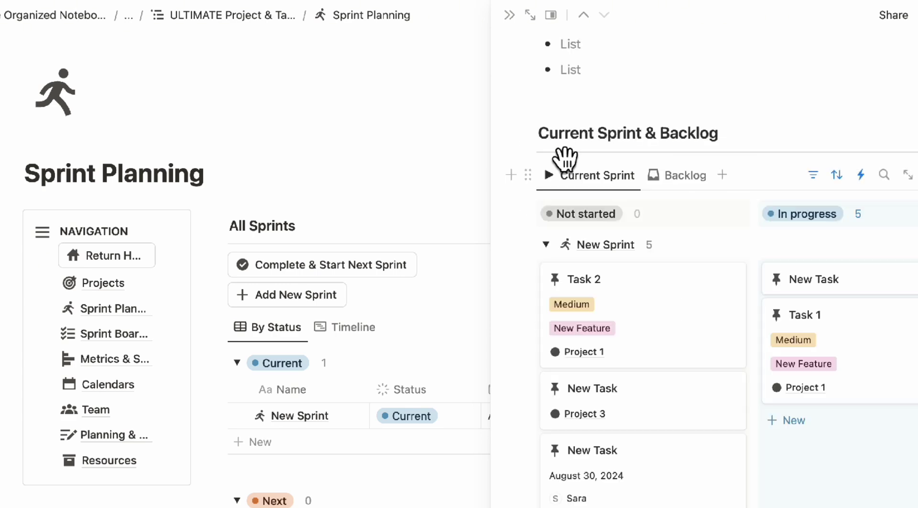
pyautogui.scroll(-3, 635, 289)
pyautogui.scroll(-5, 389, 295)
pyautogui.click(335, 285)
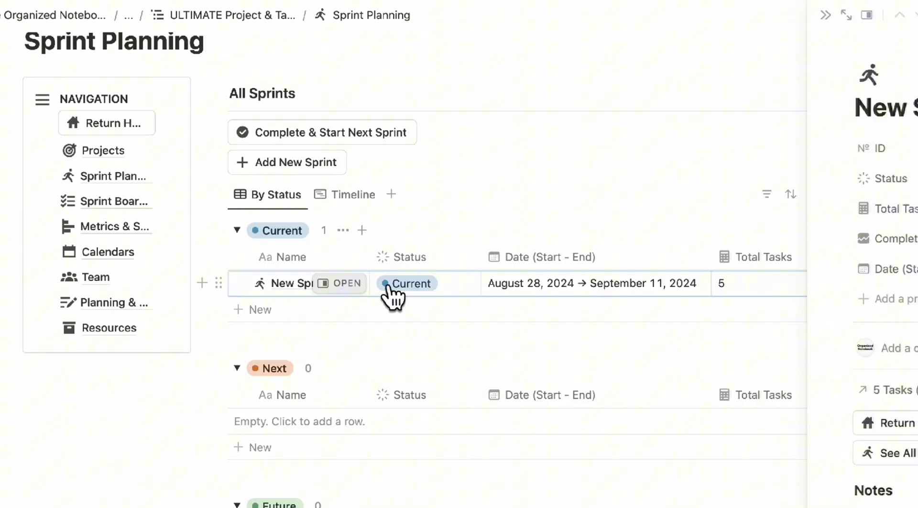
pyautogui.scroll(-10, 579, 336)
pyautogui.scroll(-5, 579, 336)
pyautogui.scroll(3, 703, 265)
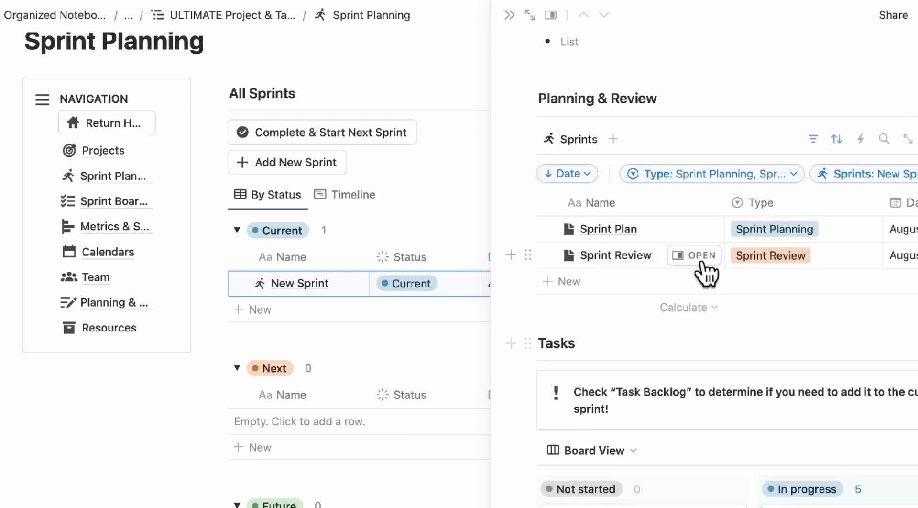
pyautogui.scroll(-7, 772, 263)
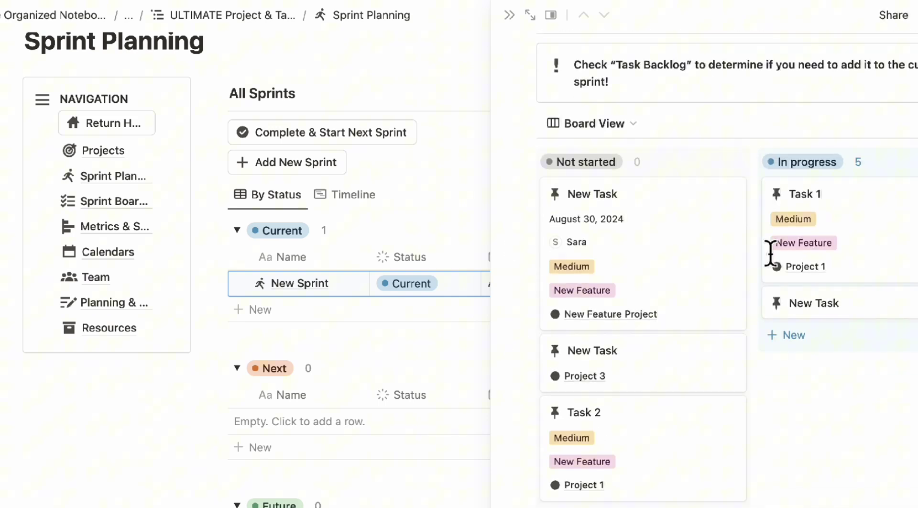
pyautogui.scroll(10, 689, 287)
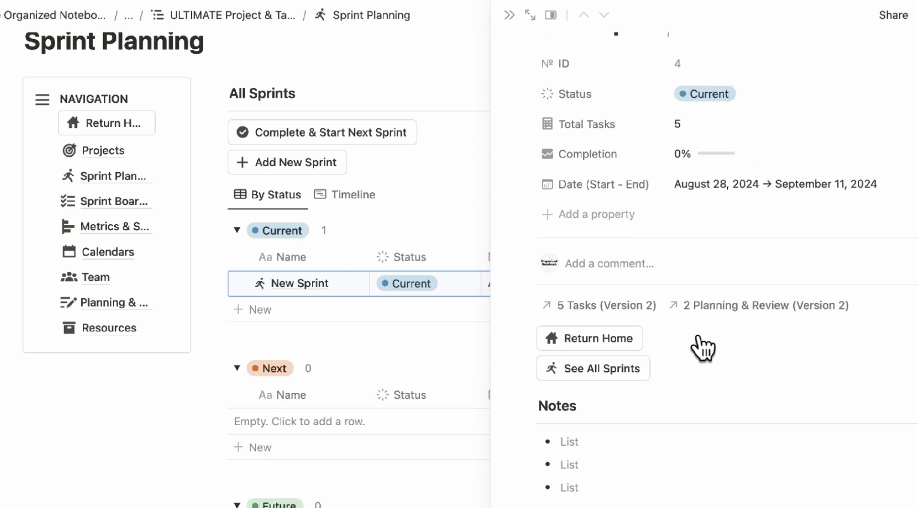
pyautogui.click(509, 14)
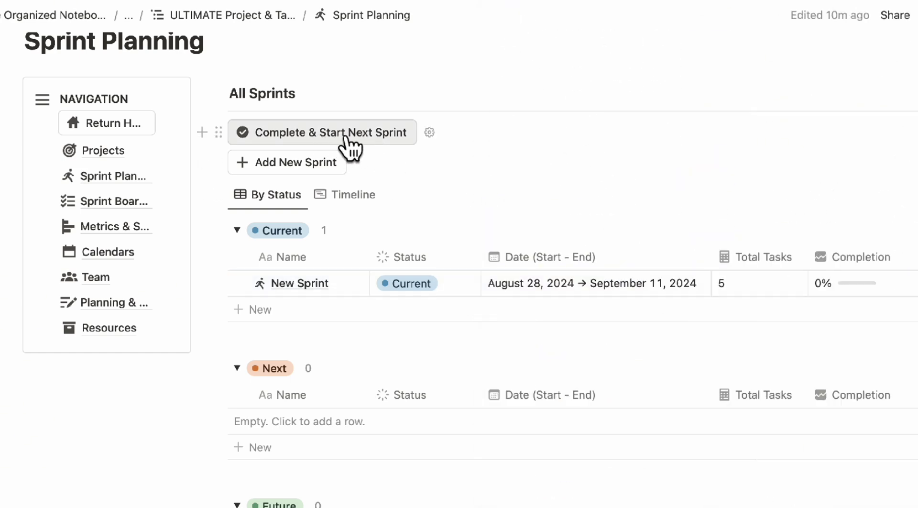
# Check the Next and Future groups under All Sprints and open the Sprint Board & Tasks page.
pyautogui.scroll(-5, 364, 263)
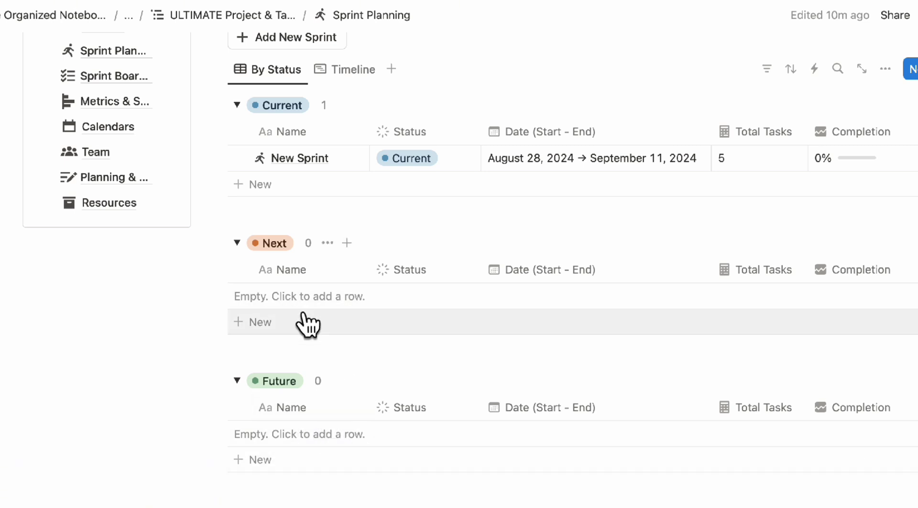
pyautogui.scroll(3, 306, 315)
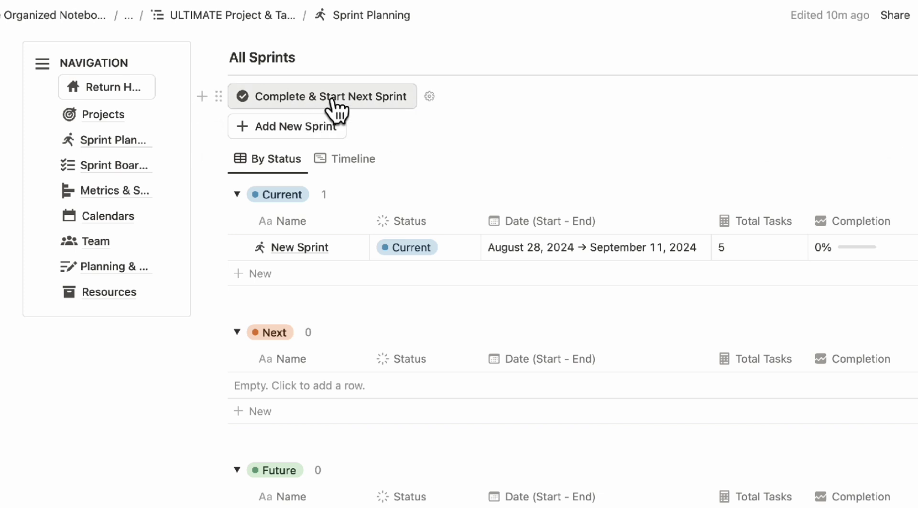
pyautogui.click(108, 165)
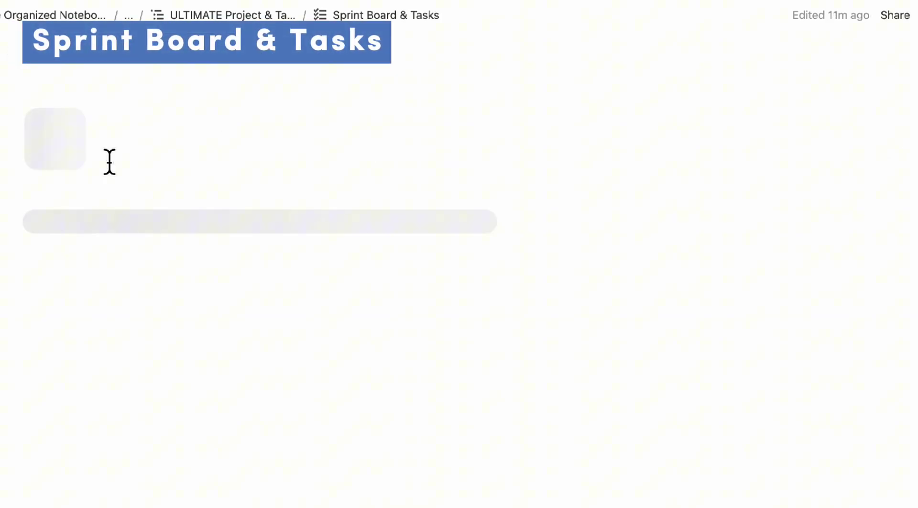
# Check the Sprint Board's Next Sprint and Task Backlog views and return to the Current Sprint view.
pyautogui.scroll(-5, 280, 169)
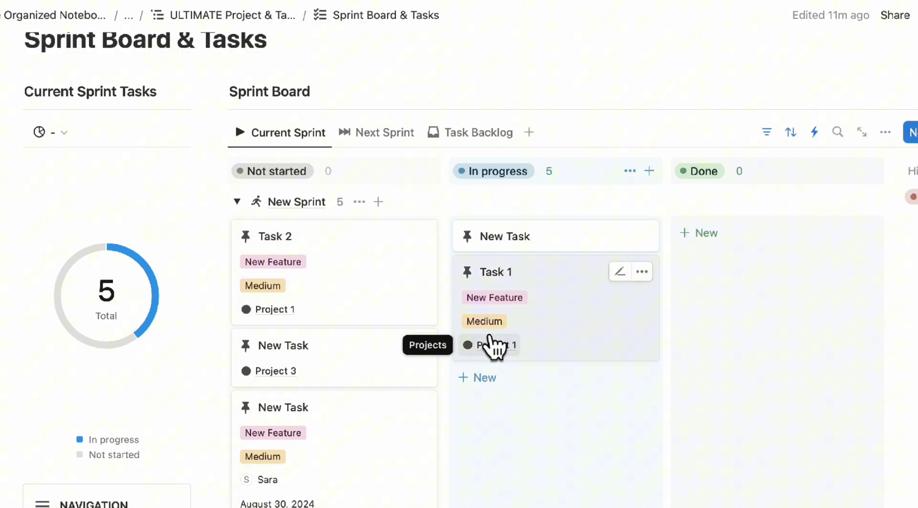
pyautogui.click(378, 133)
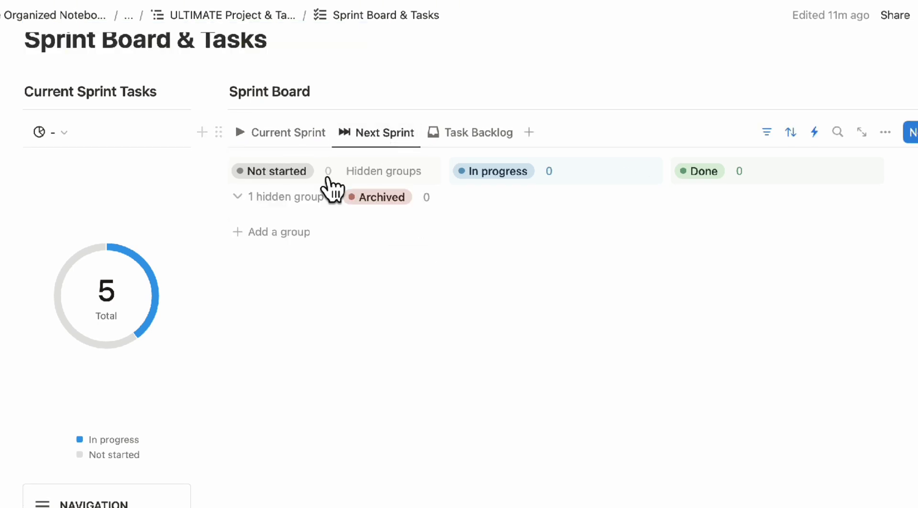
pyautogui.click(466, 136)
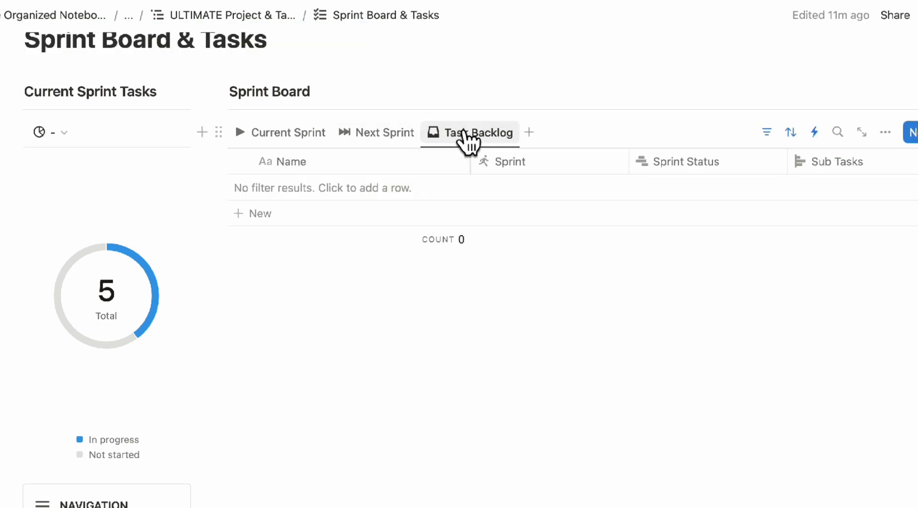
pyautogui.click(306, 136)
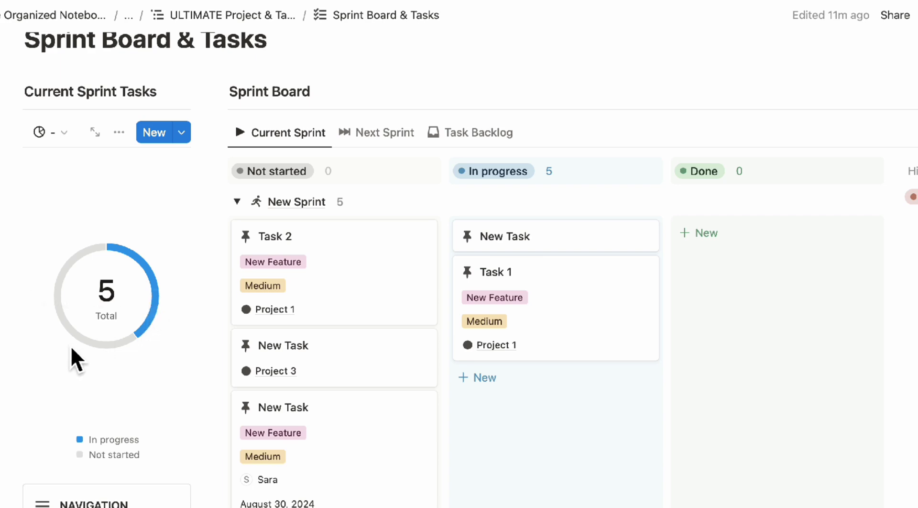
# Review the All Tasks database by project and by assignee, and check its Incomplete and View All views.
pyautogui.scroll(-8, 88, 384)
pyautogui.scroll(-6, 88, 393)
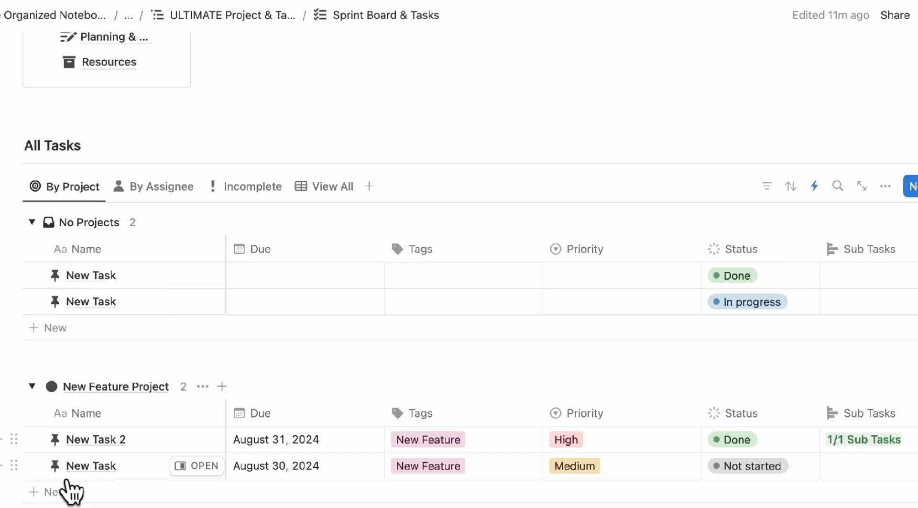
pyautogui.click(160, 187)
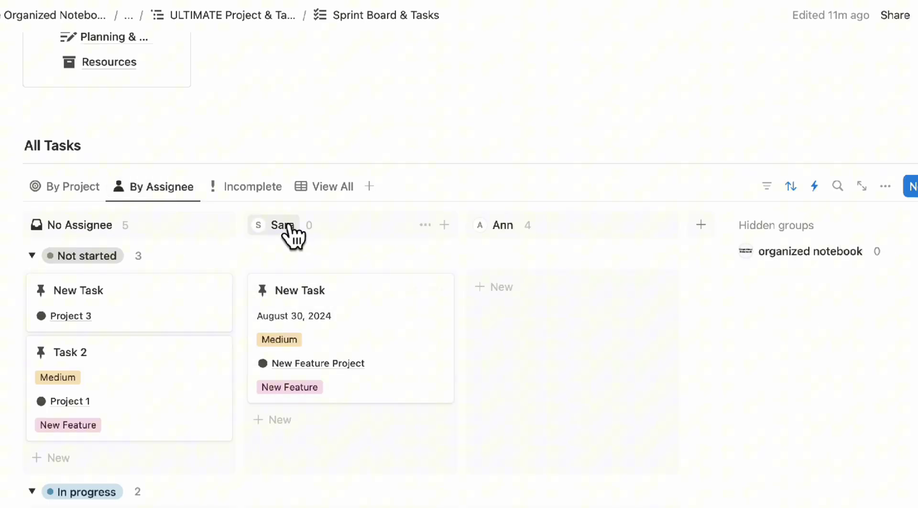
pyautogui.click(253, 187)
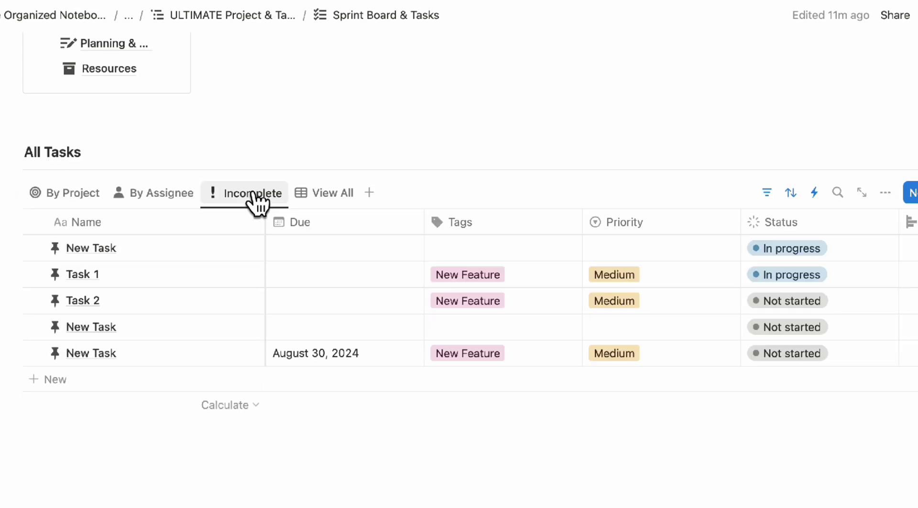
pyautogui.click(332, 194)
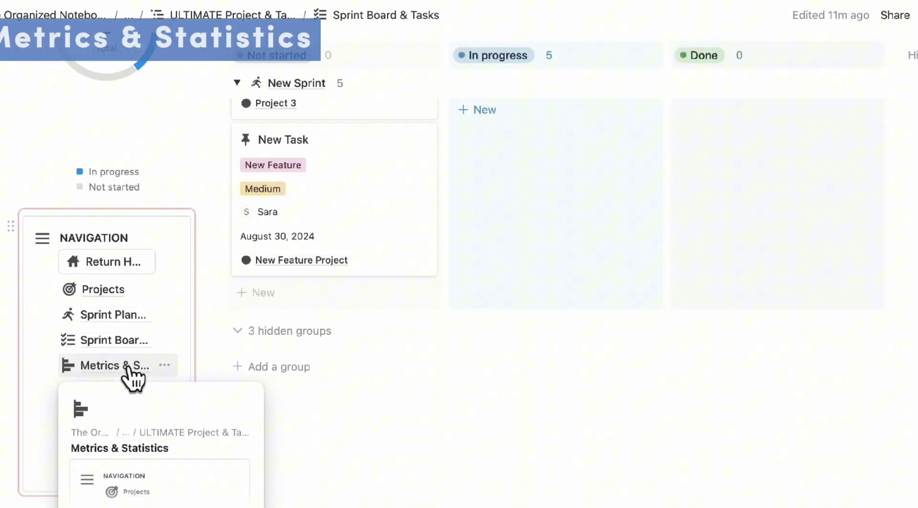
# Open the Metrics & Statistics page and examine the Current Sprint Time Distribution and Daily Task Completion charts.
pyautogui.click(126, 367)
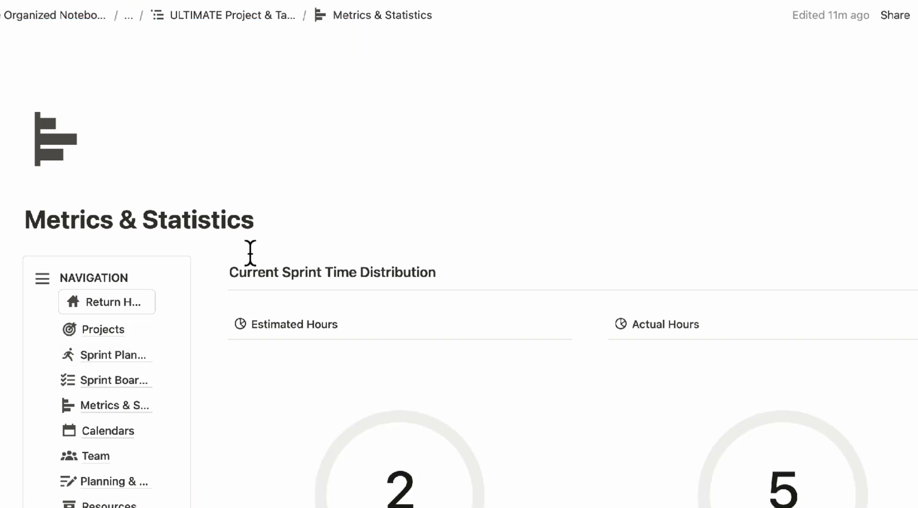
pyautogui.scroll(-5, 250, 252)
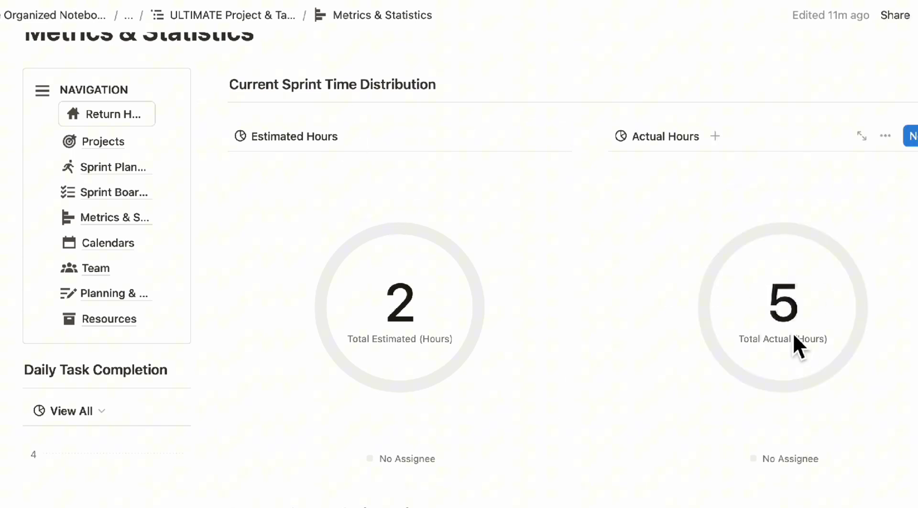
pyautogui.moveTo(823, 383)
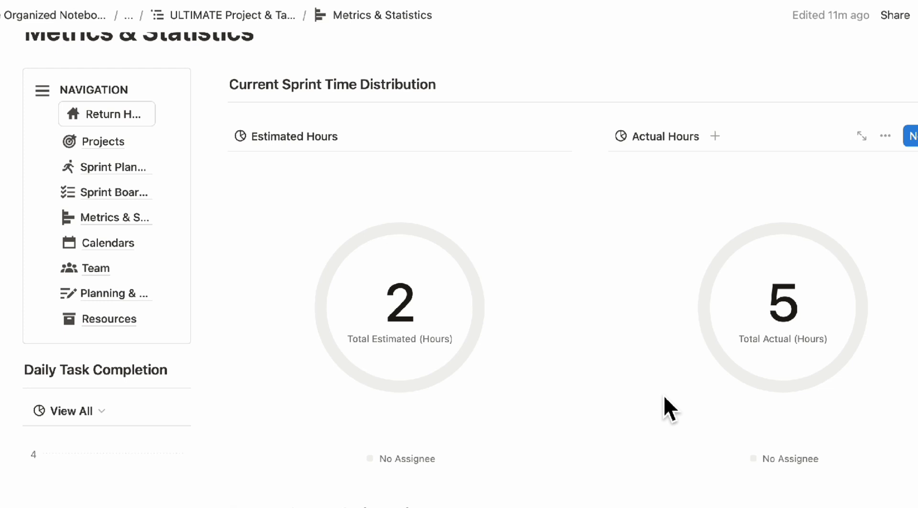
pyautogui.scroll(-7, 664, 395)
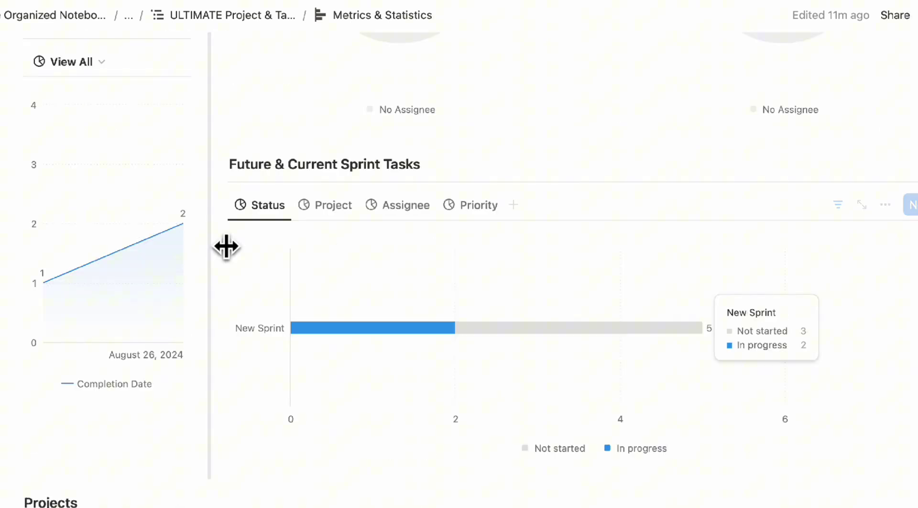
pyautogui.scroll(2, 226, 246)
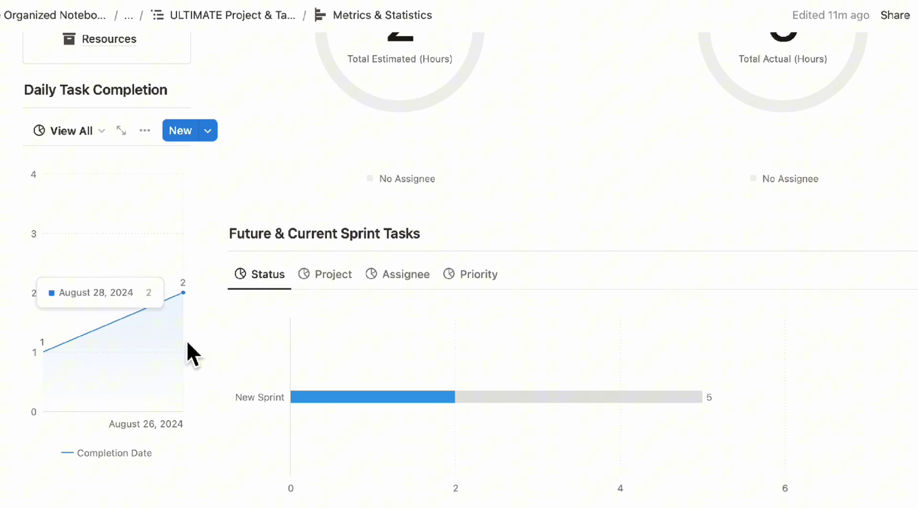
pyautogui.scroll(-3, 191, 353)
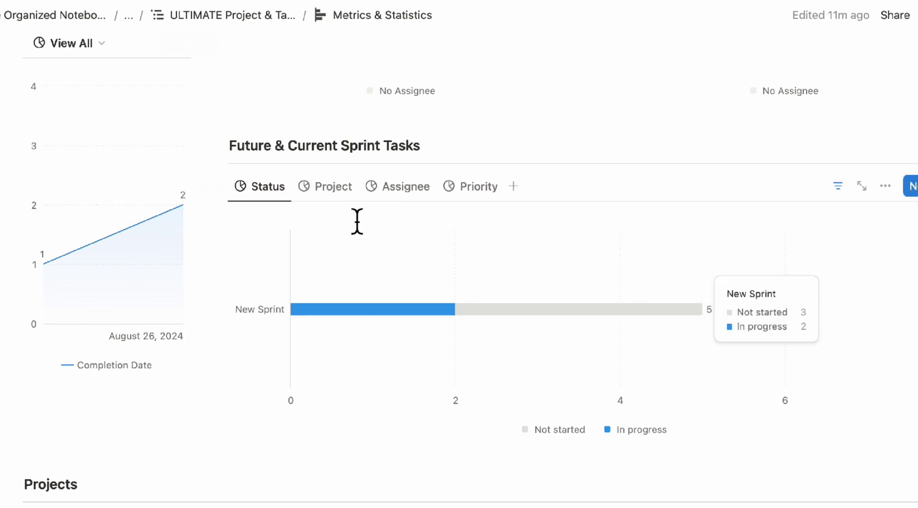
# Compare the Future & Current Sprint Tasks chart by Project, Assignee and Priority, and return it to Status.
pyautogui.click(334, 191)
pyautogui.click(385, 189)
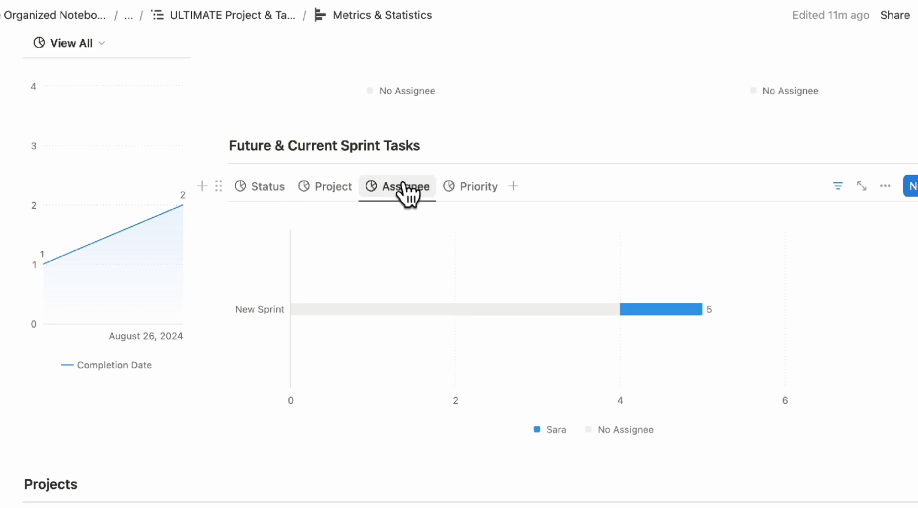
pyautogui.click(481, 189)
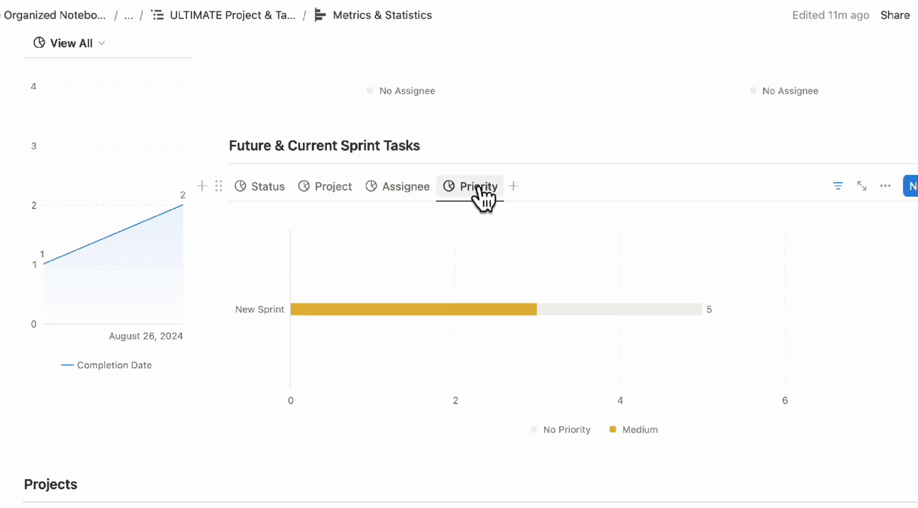
pyautogui.click(268, 189)
# Examine the Projects All Time and In Progress Projects charts in the Projects section.
pyautogui.scroll(-5, 314, 249)
pyautogui.scroll(-3, 311, 239)
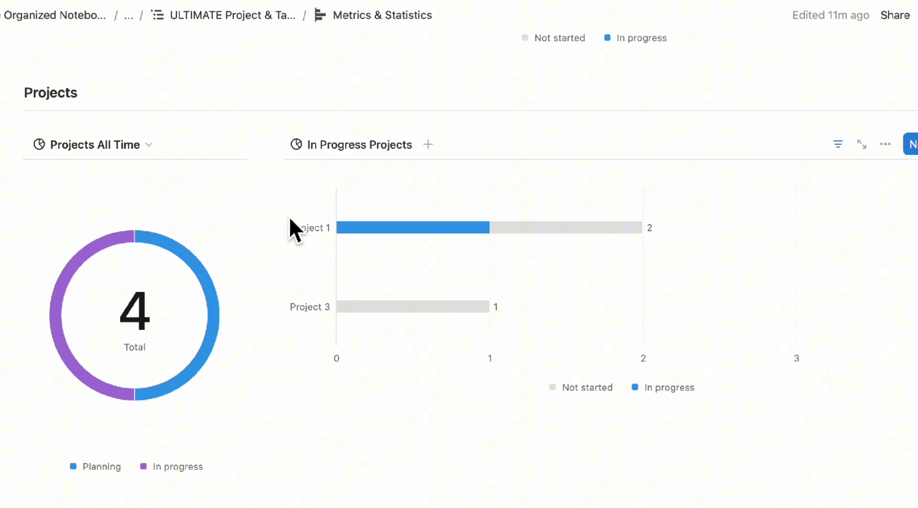
pyautogui.moveTo(352, 333)
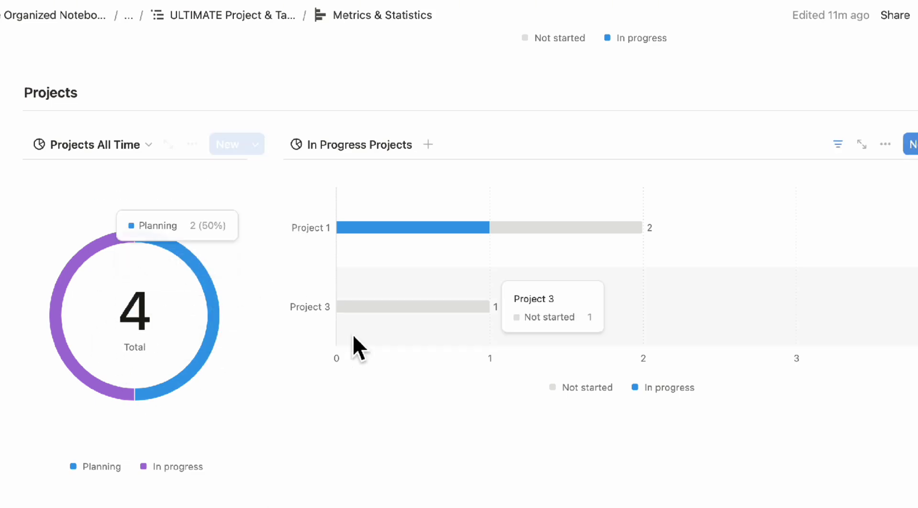
# Open the Calendars page and add an August 28, 2024 Team calendar entry titled with the team member's name and "is on Vacation".
pyautogui.scroll(15, 397, 285)
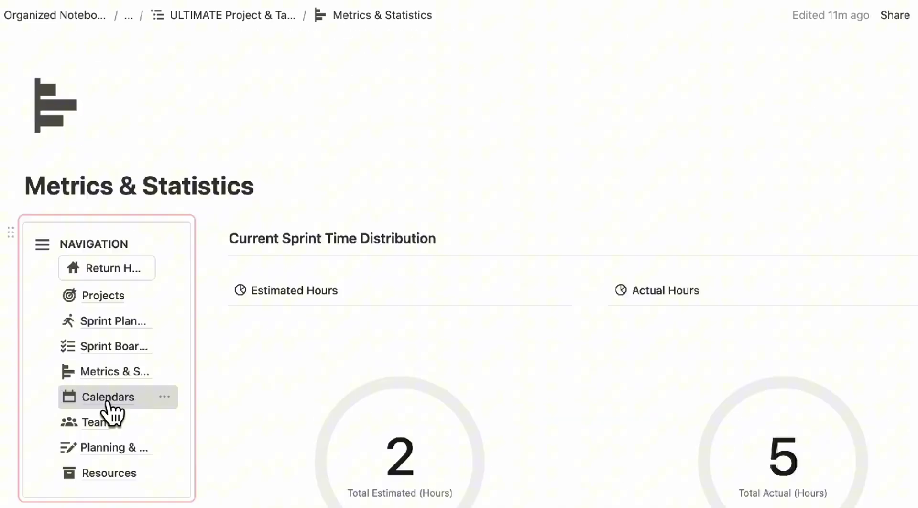
pyautogui.click(109, 399)
pyautogui.scroll(-5, 253, 260)
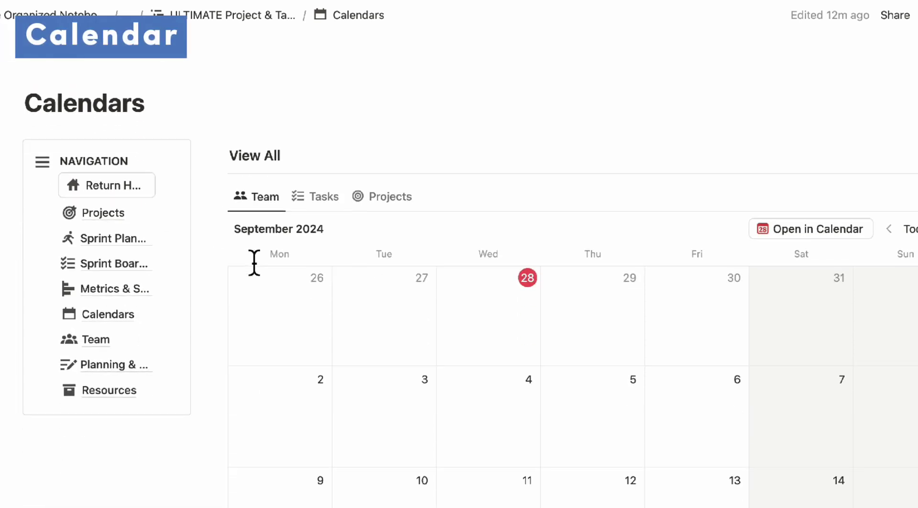
pyautogui.click(449, 236)
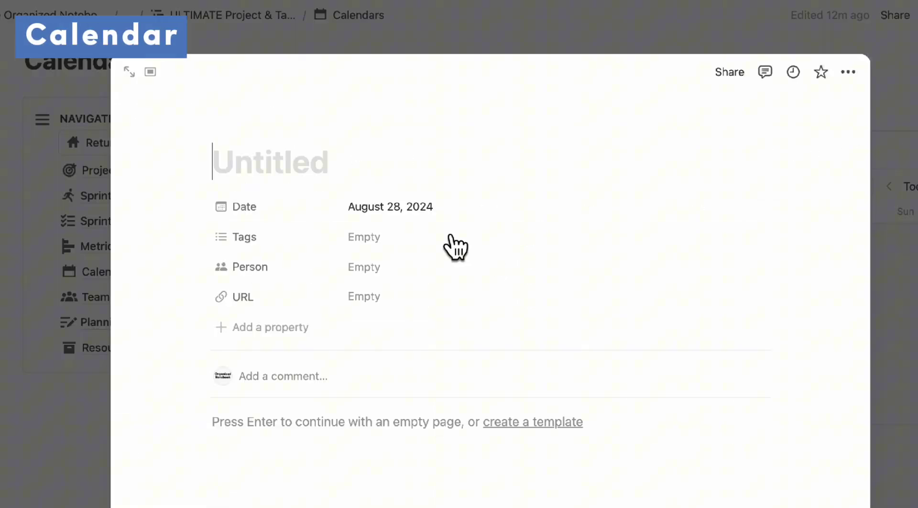
pyautogui.write('Ann is on Vacation')
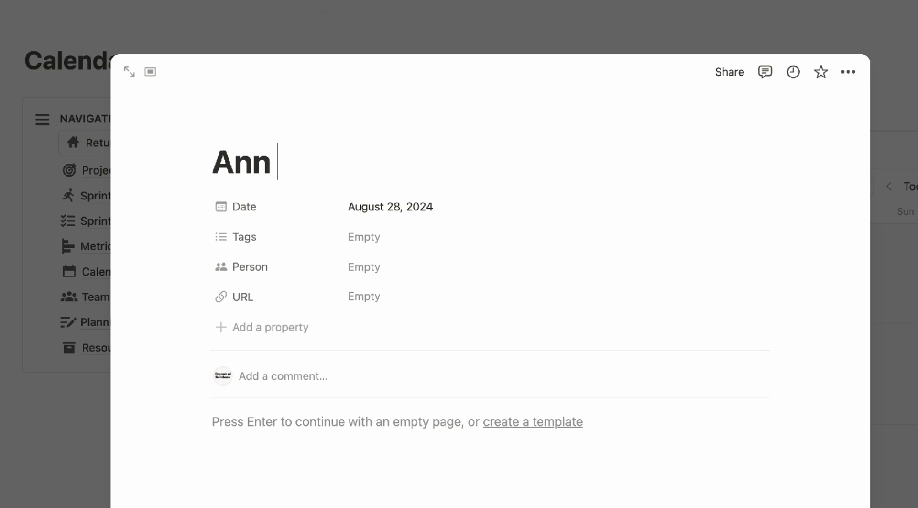
# Tag the vacation entry Availability with the team member as Person, and extend it through August 31 on the calendar.
pyautogui.click(473, 236)
pyautogui.click(478, 314)
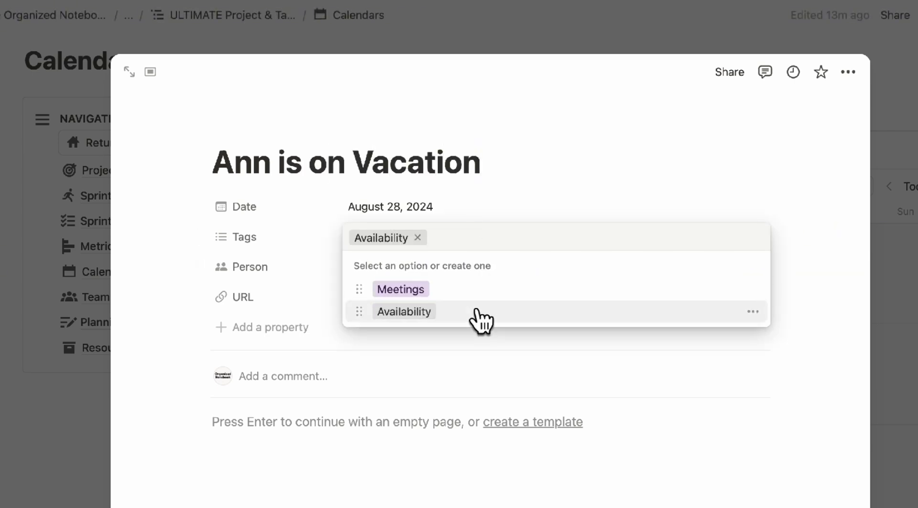
pyautogui.click(460, 208)
pyautogui.click(445, 271)
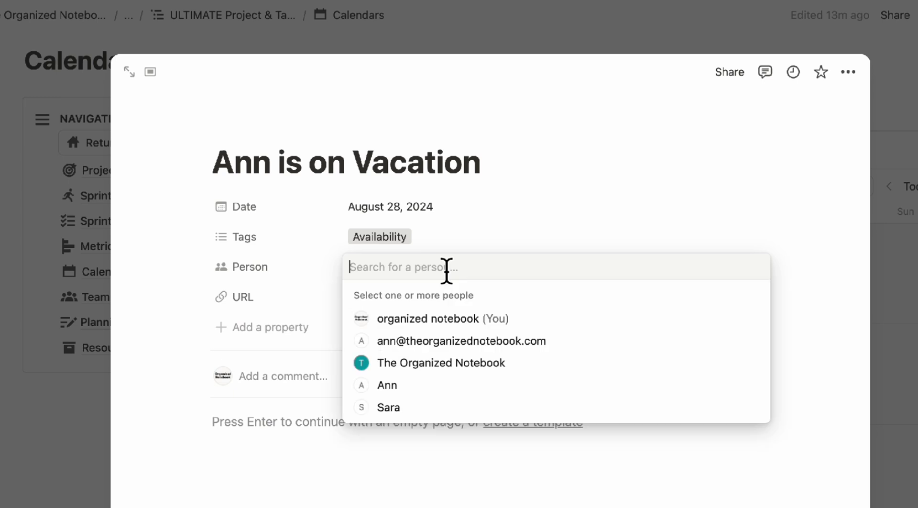
pyautogui.click(437, 385)
pyautogui.click(467, 220)
pyautogui.press('Escape')
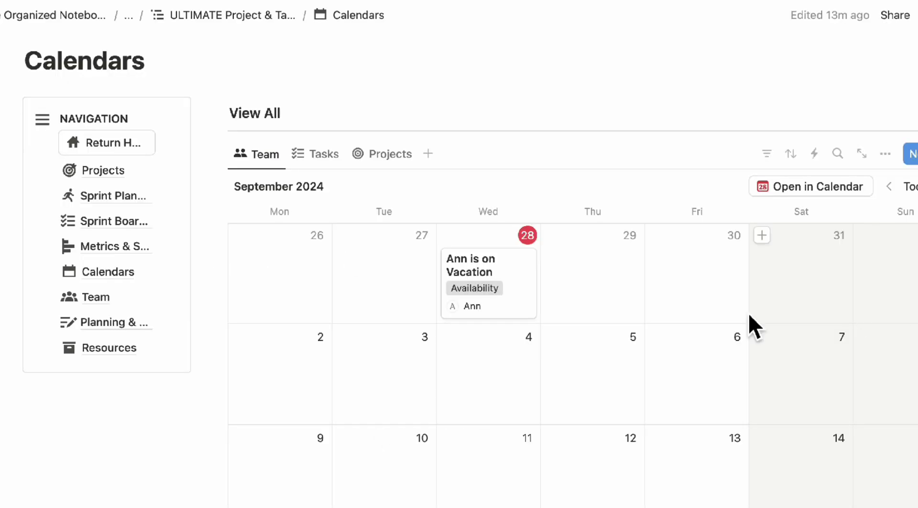
pyautogui.moveTo(545, 309); pyautogui.dragTo(789, 307)
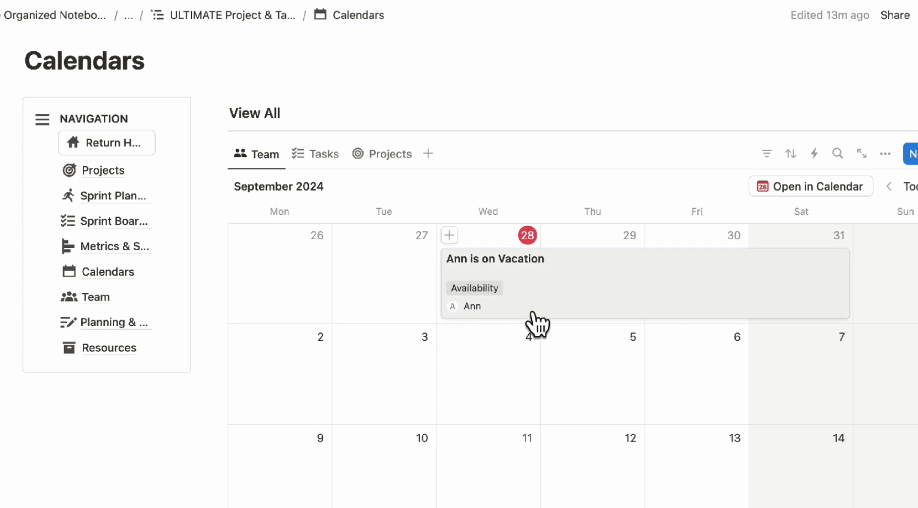
# Look through the Tasks and Projects calendars on the Calendars page.
pyautogui.click(320, 154)
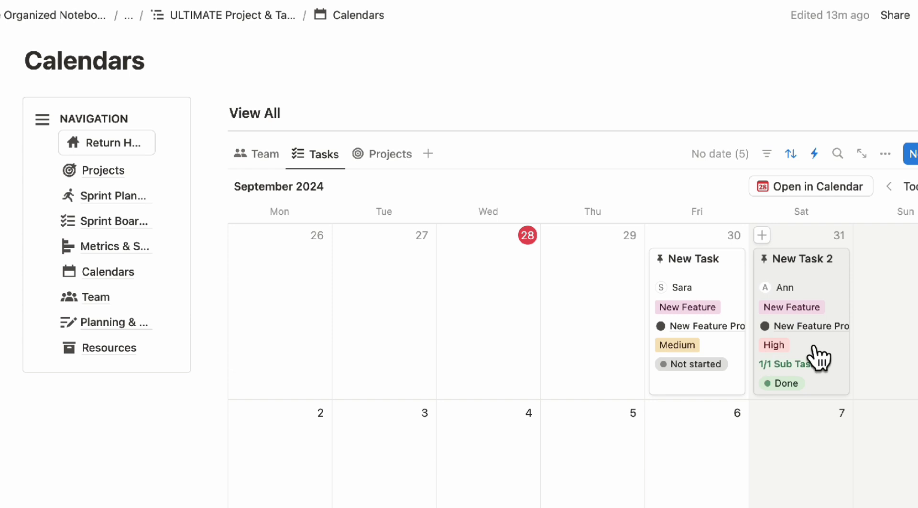
pyautogui.click(386, 154)
pyautogui.scroll(-1, 456, 299)
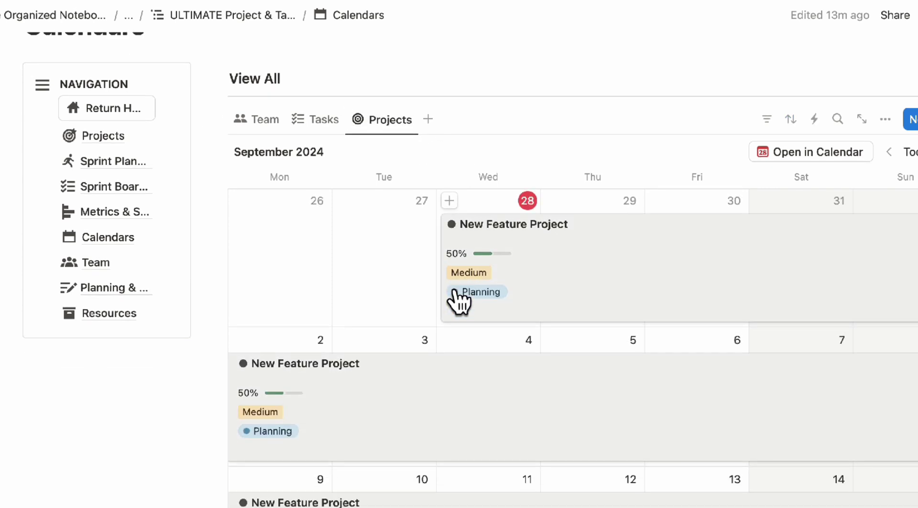
# Open the Team page, add a "New Member" row to Our Team Directory and check the table's remaining columns.
pyautogui.click(107, 262)
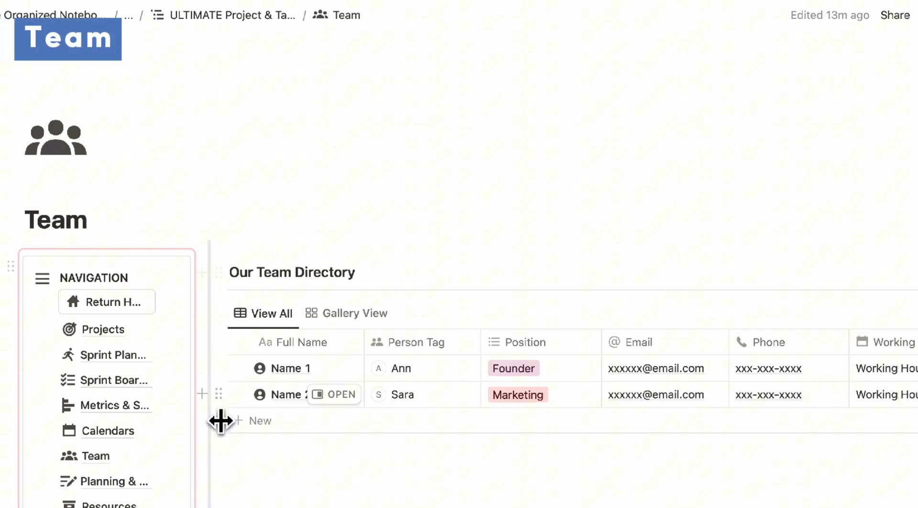
pyautogui.scroll(-2, 220, 421)
pyautogui.scroll(-1, 279, 428)
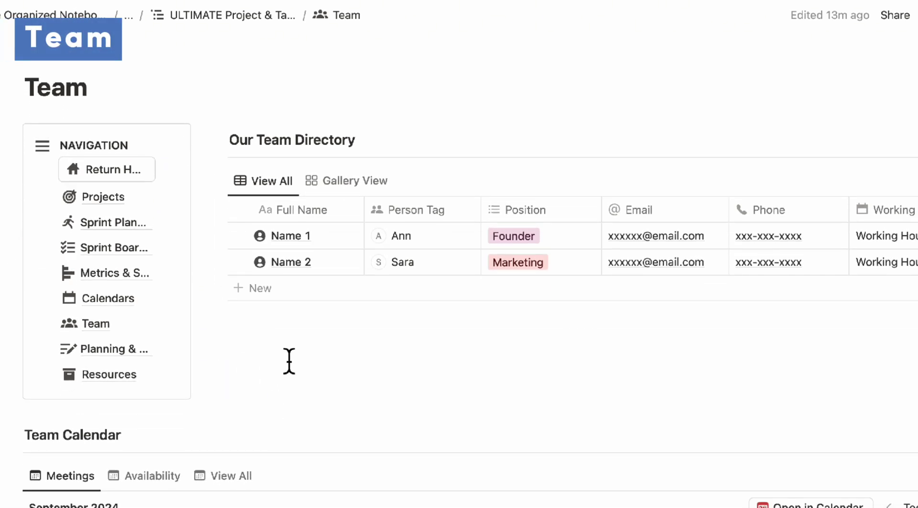
pyautogui.click(283, 296)
pyautogui.write('New Member')
pyautogui.press('Return')
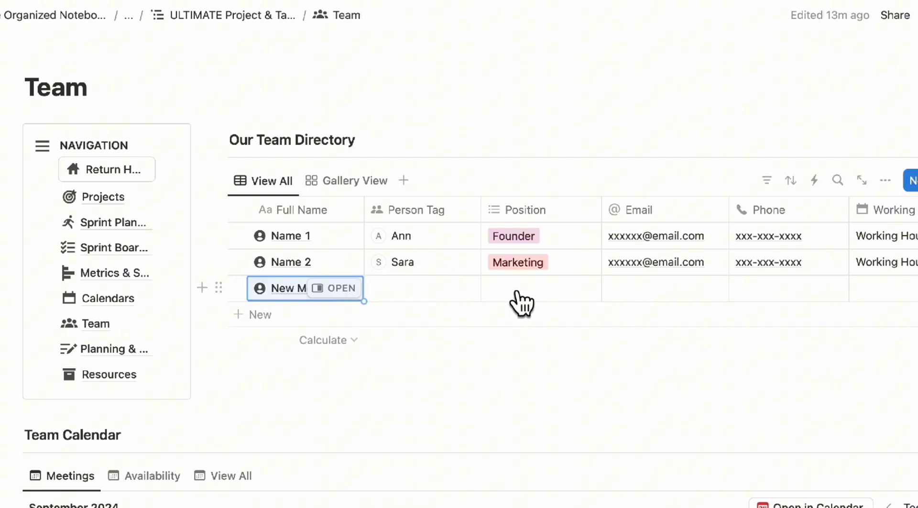
pyautogui.hscroll(5, 547, 296)
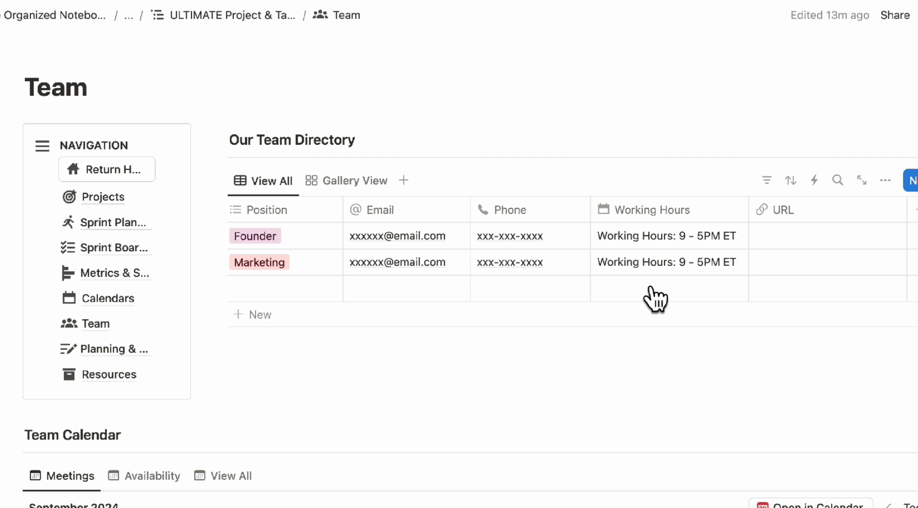
pyautogui.hscroll(-5, 804, 291)
# Add an August 28, 2024 entry titled "Meeting Client" to the Meetings view of the Team Calendar.
pyautogui.scroll(-5, 812, 379)
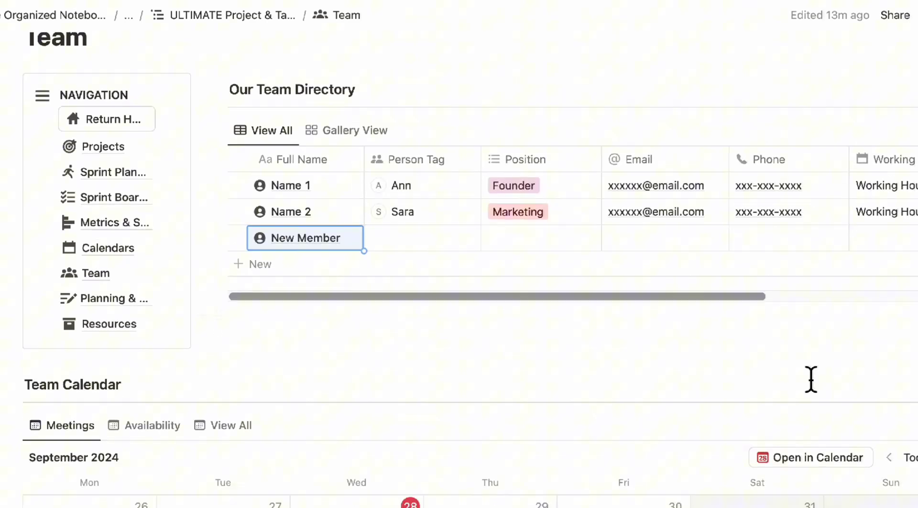
pyautogui.scroll(-4, 808, 373)
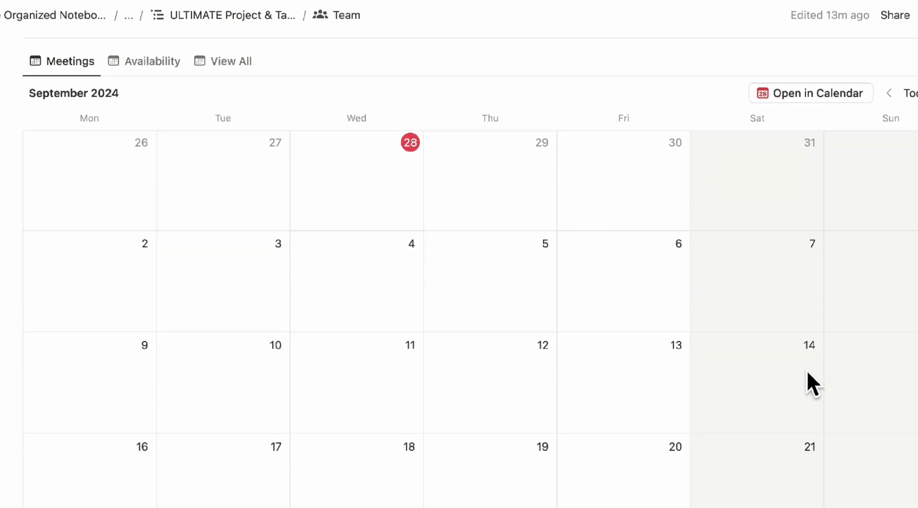
pyautogui.click(302, 142)
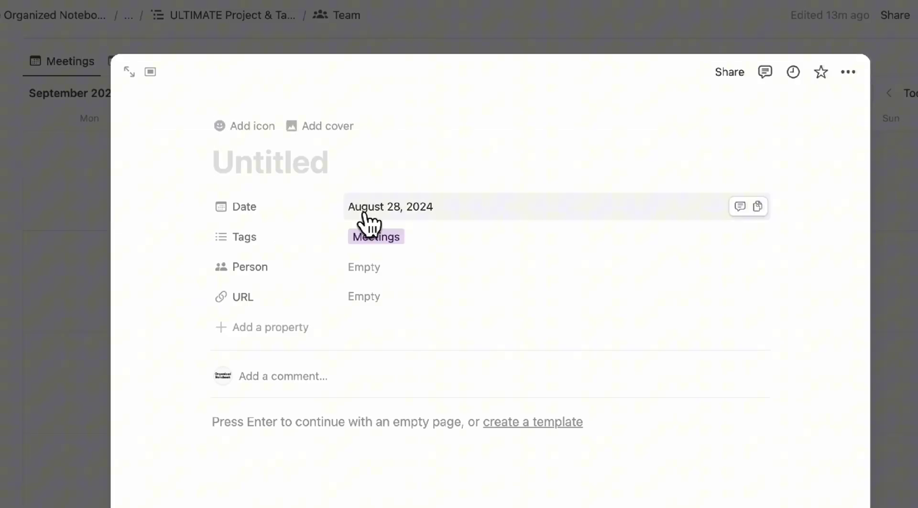
pyautogui.write('Me')
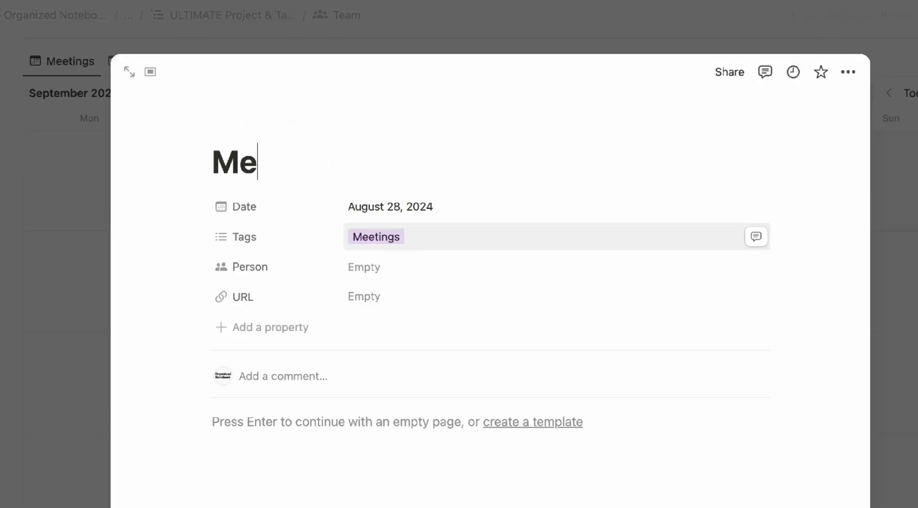
pyautogui.write('eting Client')
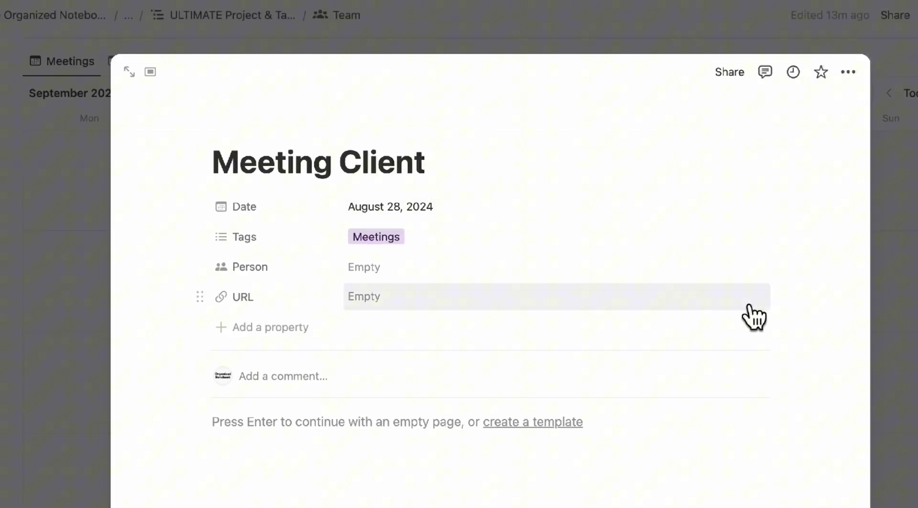
pyautogui.click(716, 267)
pyautogui.click(679, 220)
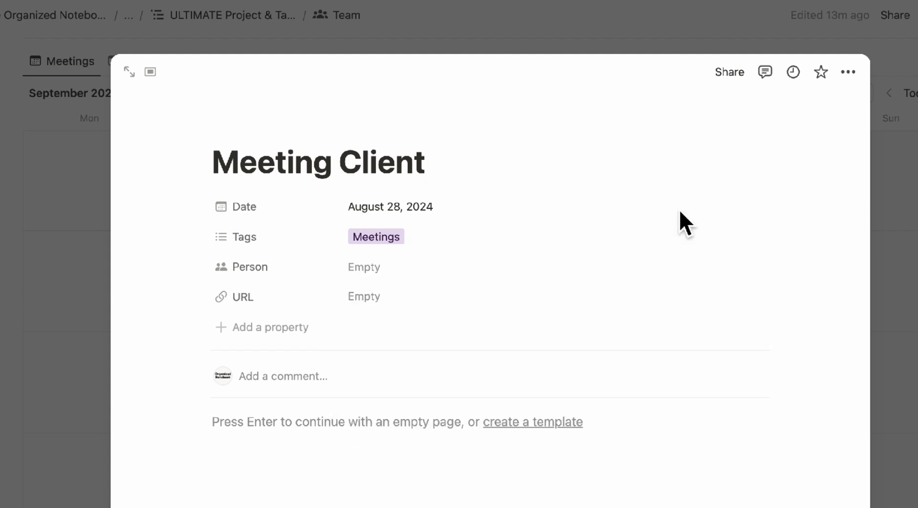
pyautogui.press('Escape')
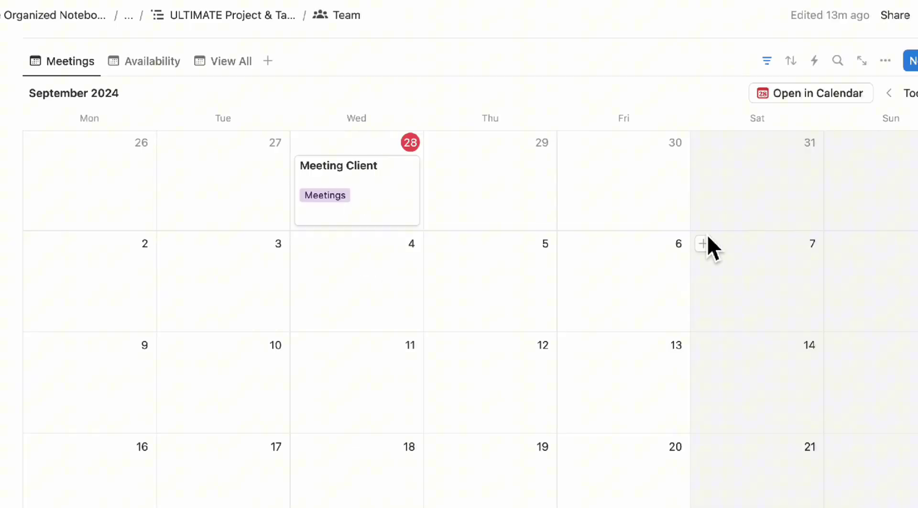
# Look through the Availability and View All views of the Team Calendar.
pyautogui.click(167, 70)
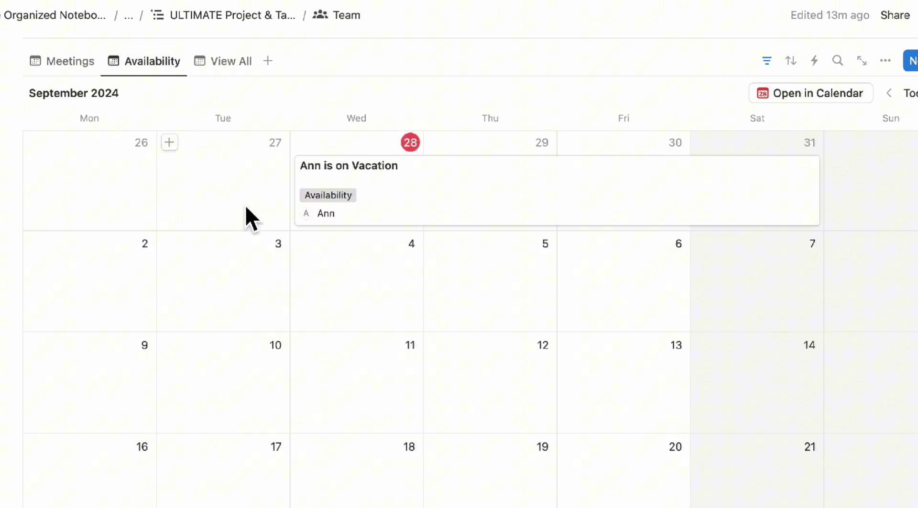
pyautogui.click(232, 68)
pyautogui.scroll(15, 451, 273)
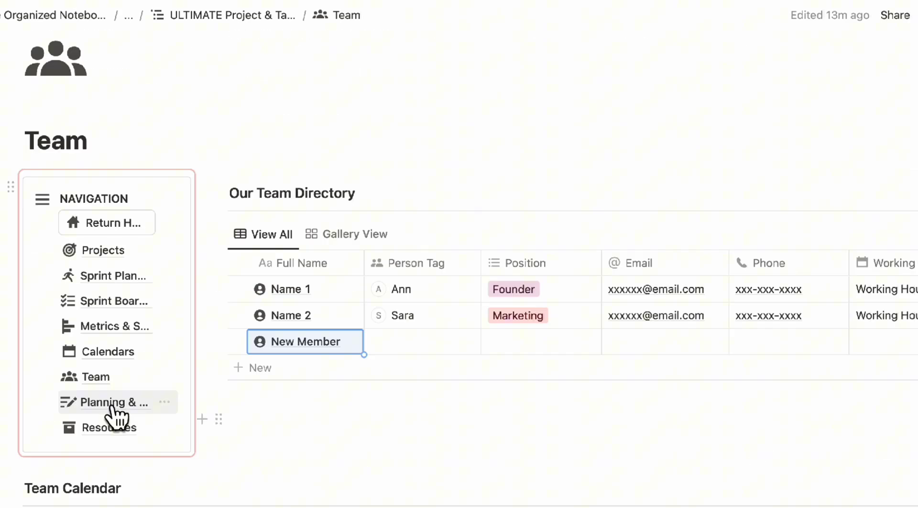
# Open the Planning & Review page and look through its Projects, Sprints and View All tables.
pyautogui.click(87, 407)
pyautogui.scroll(-3, 287, 239)
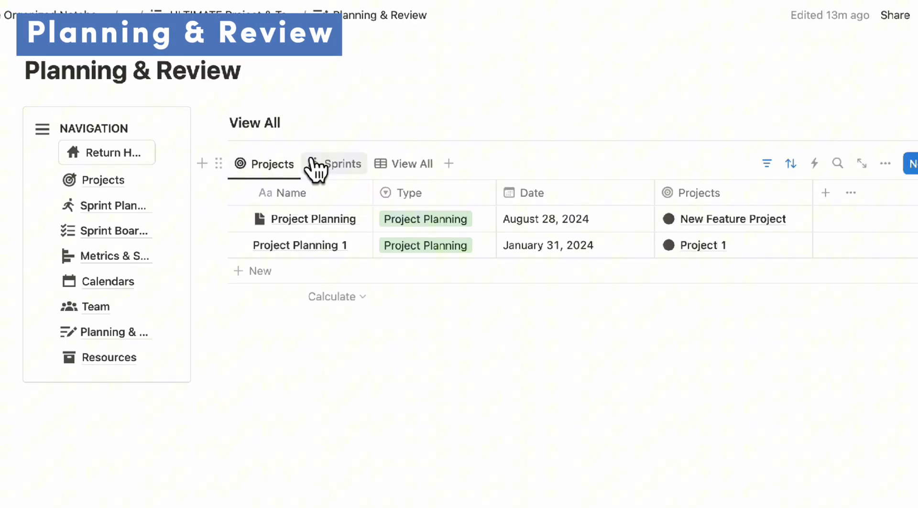
pyautogui.click(342, 165)
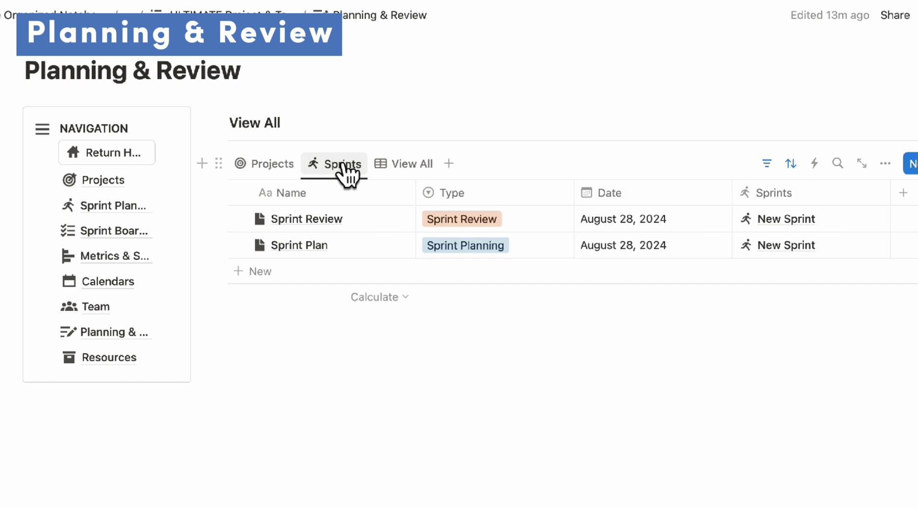
pyautogui.click(388, 167)
# Open the Resources page and look through its Project Resources, Other Resources and View All tables.
pyautogui.click(103, 360)
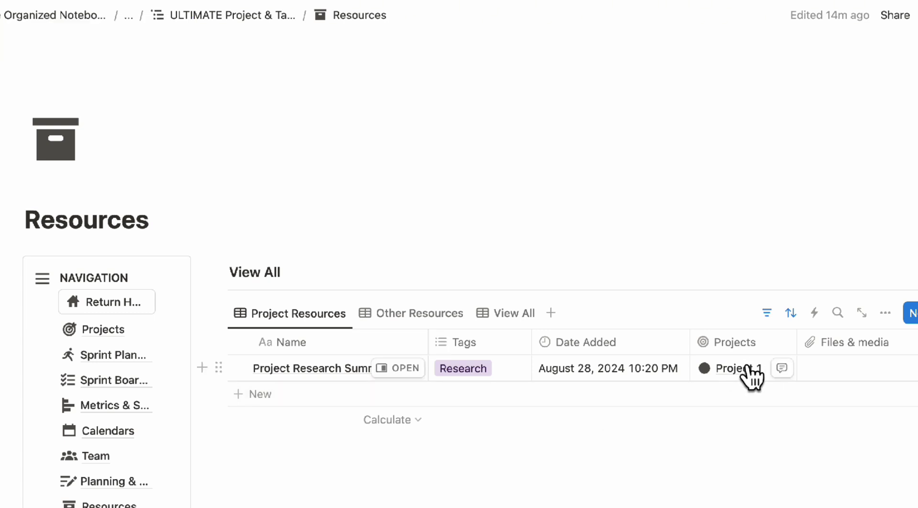
pyautogui.click(421, 325)
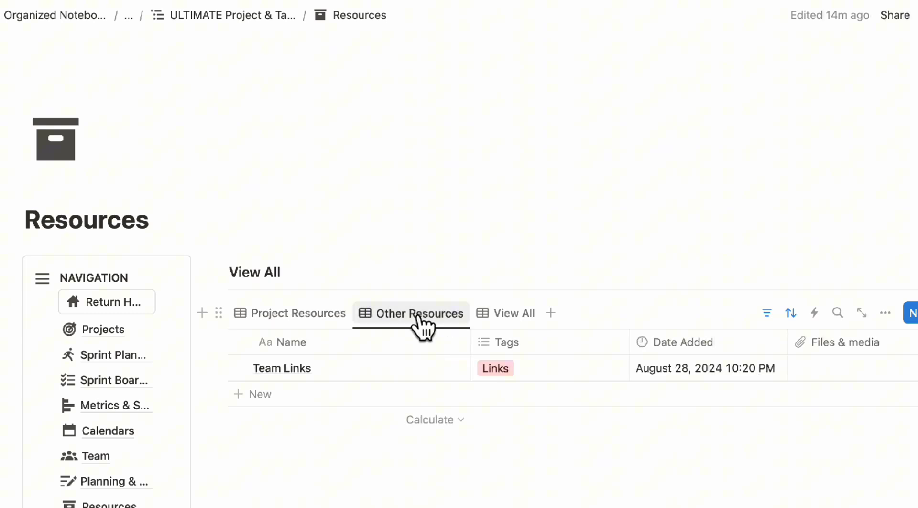
pyautogui.moveTo(443, 380)
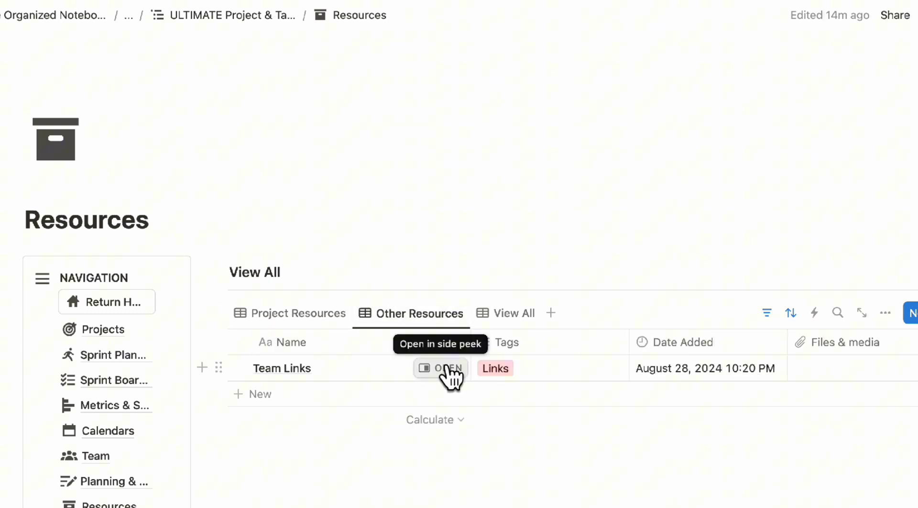
pyautogui.click(511, 318)
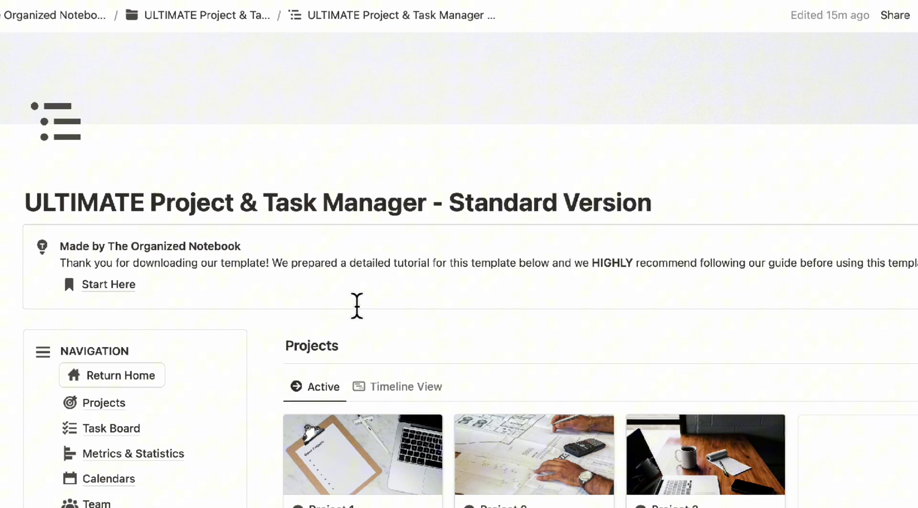
# Review the Standard Version home page's Tasks section in the Current Board, By Project and Task Backlog views.
pyautogui.scroll(-10, 357, 306)
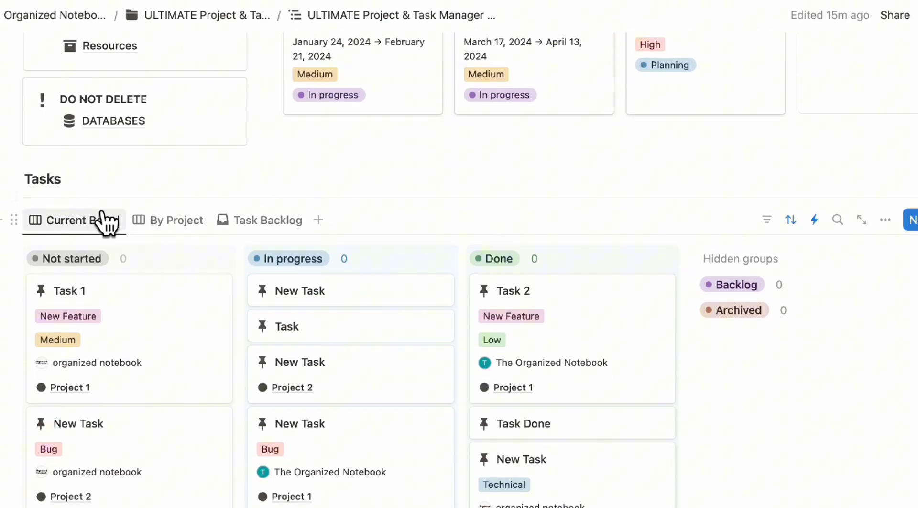
pyautogui.click(160, 220)
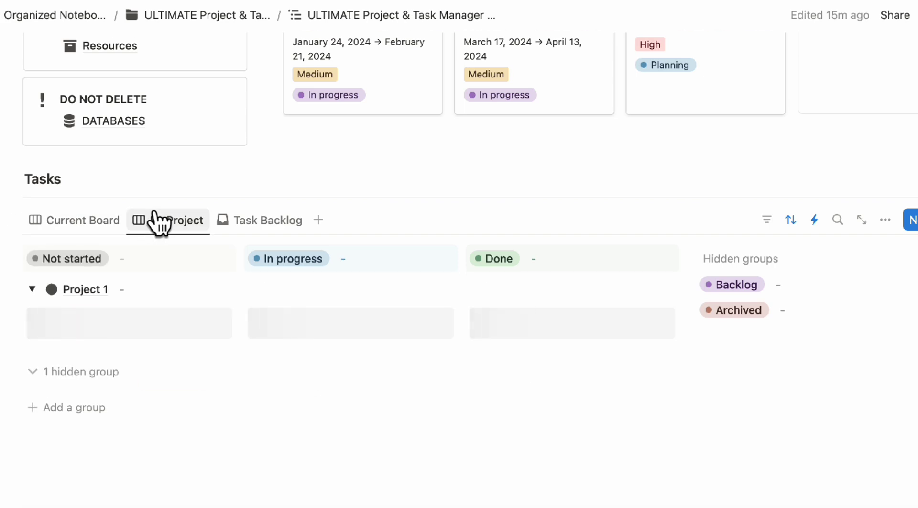
pyautogui.click(259, 221)
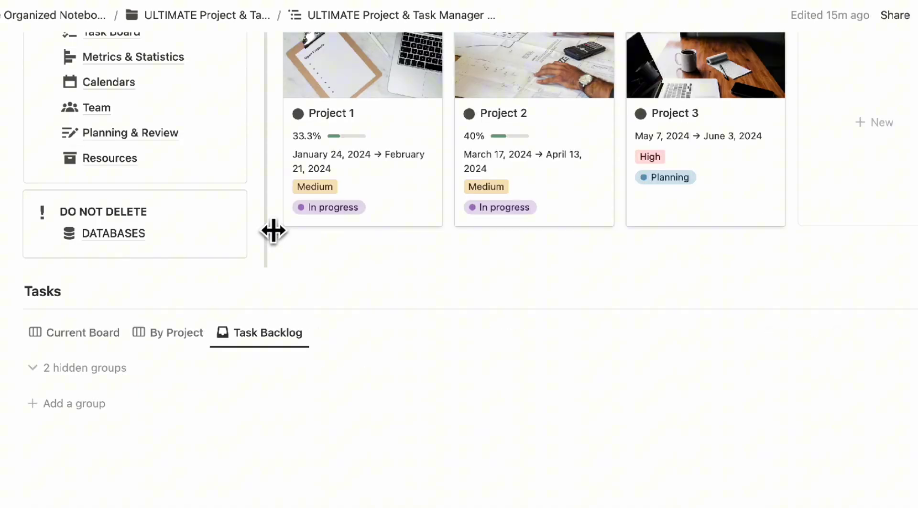
# Open the Task Board page and compare its Board View, By Assignee, By Project and Backlog views.
pyautogui.scroll(5, 273, 230)
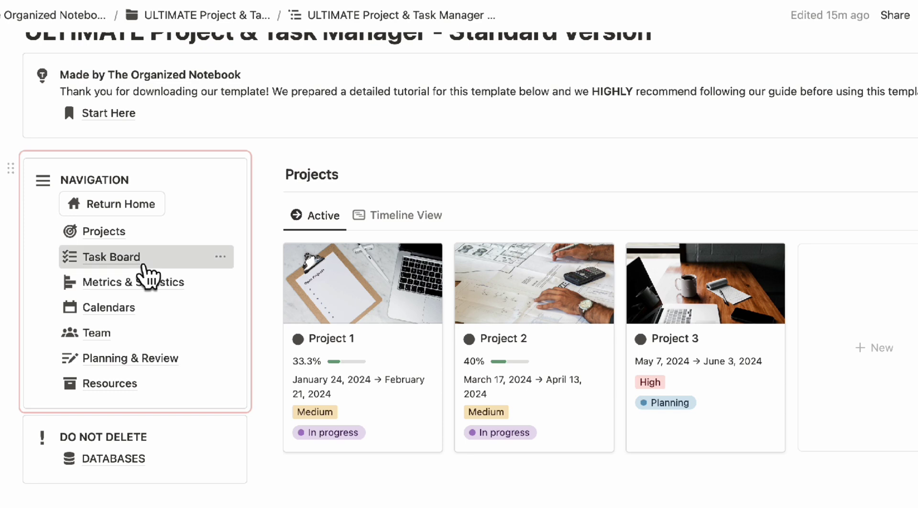
pyautogui.click(144, 274)
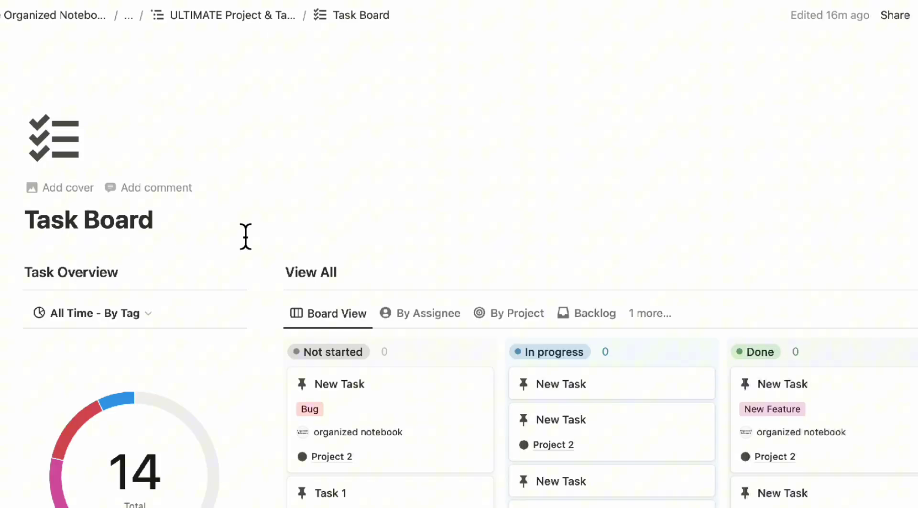
pyautogui.scroll(-4, 245, 236)
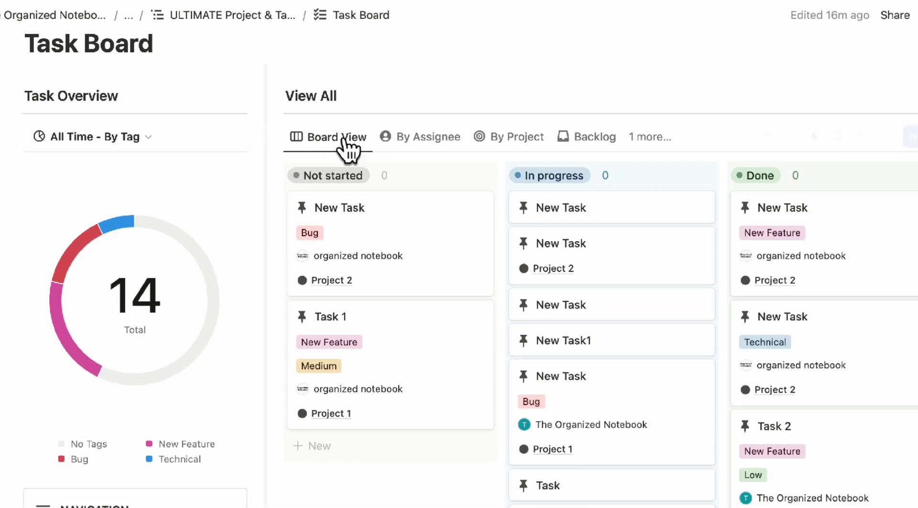
pyautogui.click(418, 138)
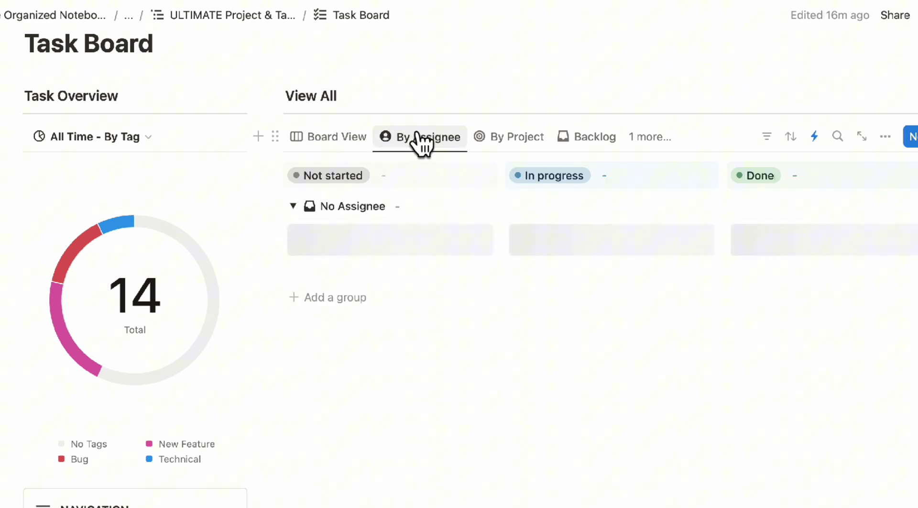
pyautogui.click(509, 140)
pyautogui.click(588, 141)
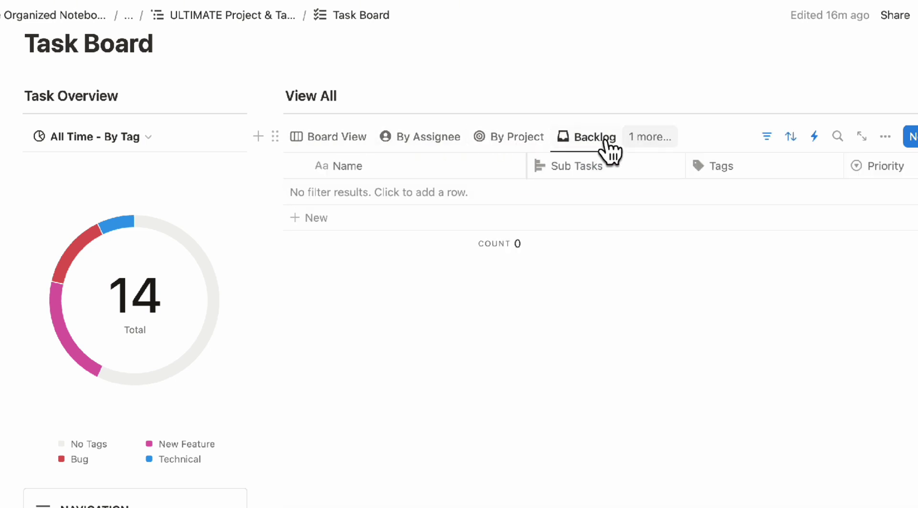
pyautogui.click(335, 138)
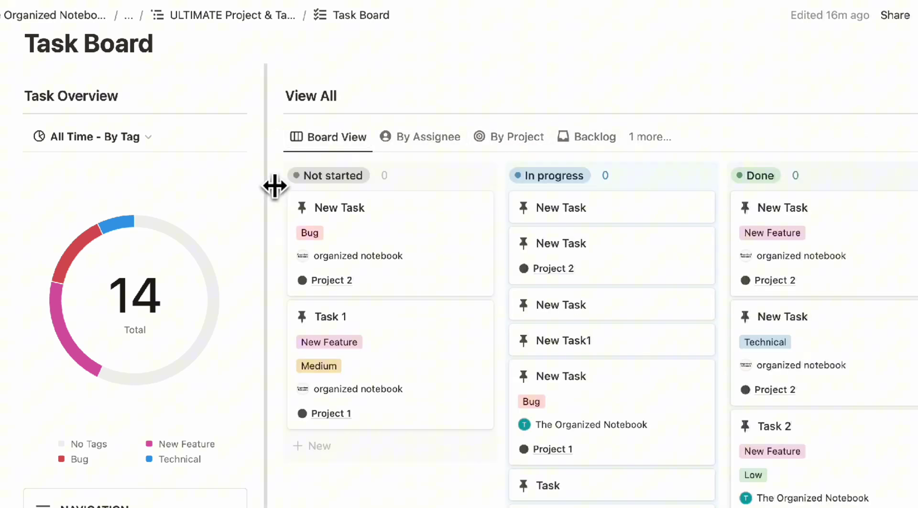
pyautogui.scroll(-7, 275, 186)
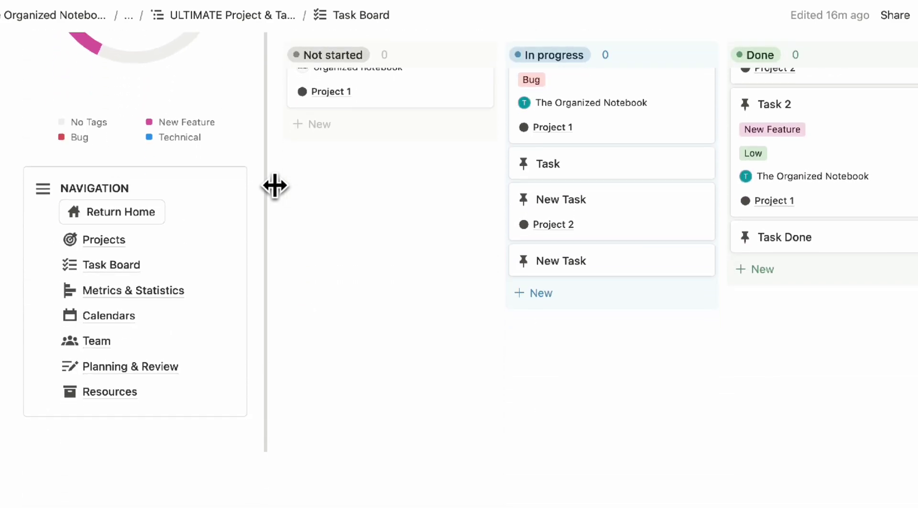
# Open the Metrics & Statistics page and check the In Progress Projects chart under Projects Overview.
pyautogui.click(176, 291)
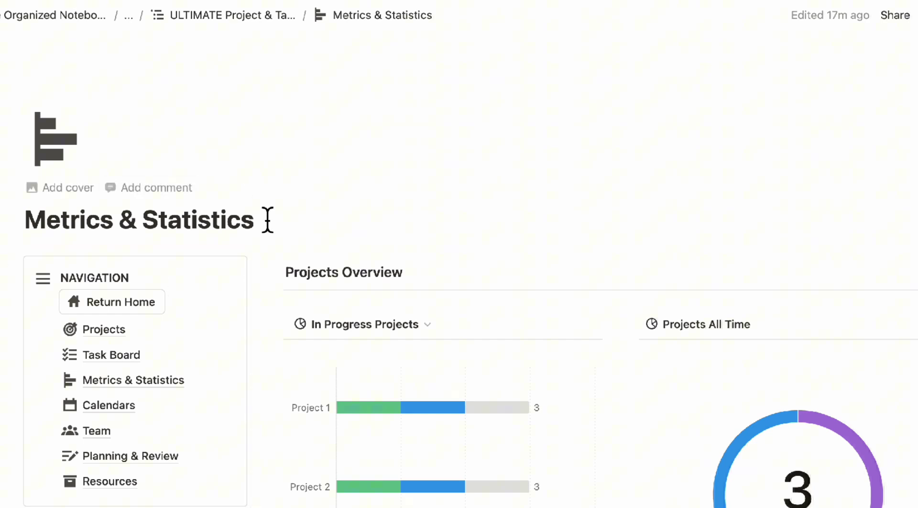
pyautogui.scroll(-5, 268, 220)
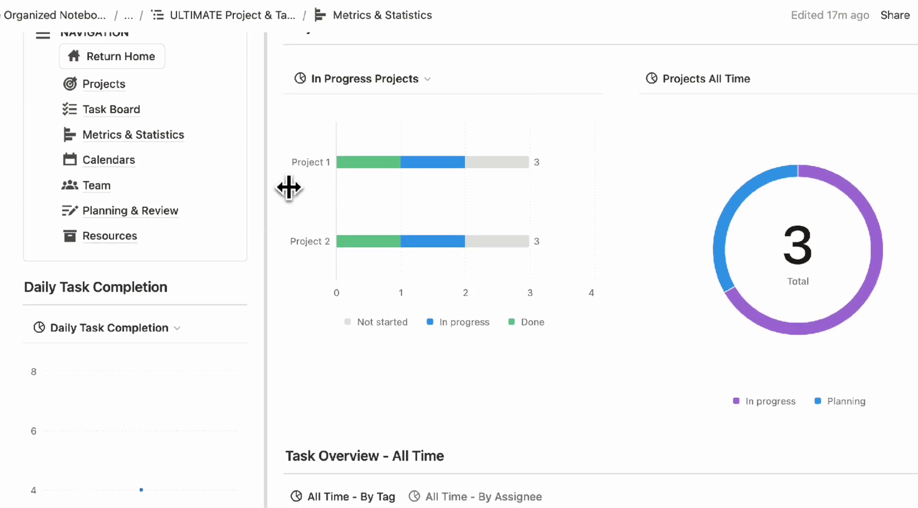
pyautogui.click(398, 84)
pyautogui.click(397, 86)
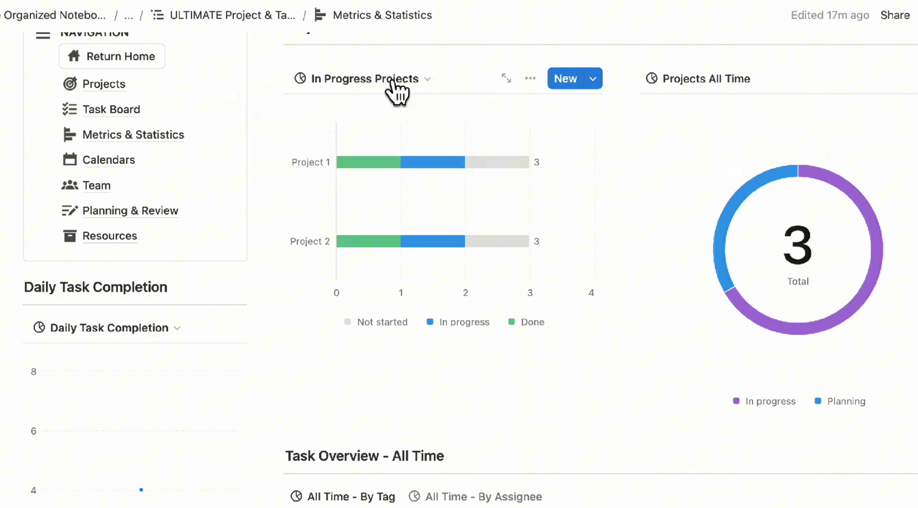
# Examine the all-time Task Overview charts by tag and by assignee, plus the Daily Task Completion chart.
pyautogui.scroll(-1, 708, 91)
pyautogui.scroll(-5, 698, 93)
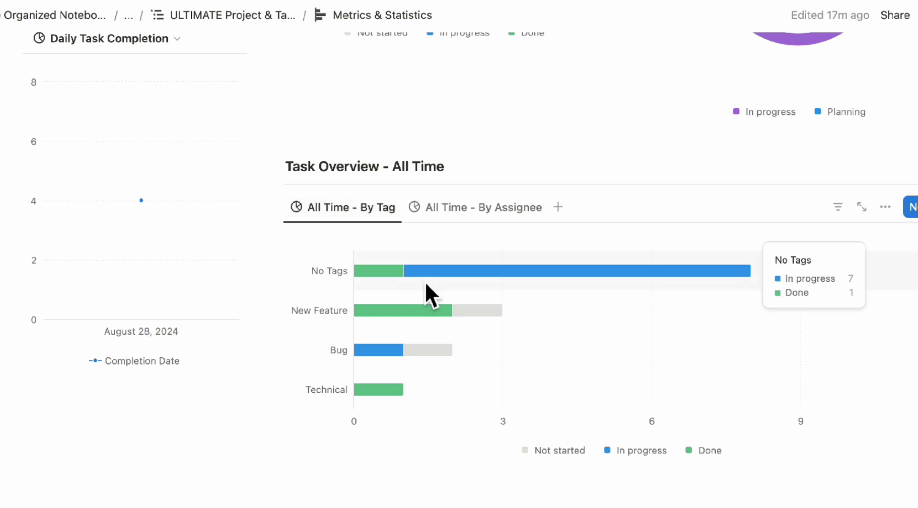
pyautogui.moveTo(428, 311)
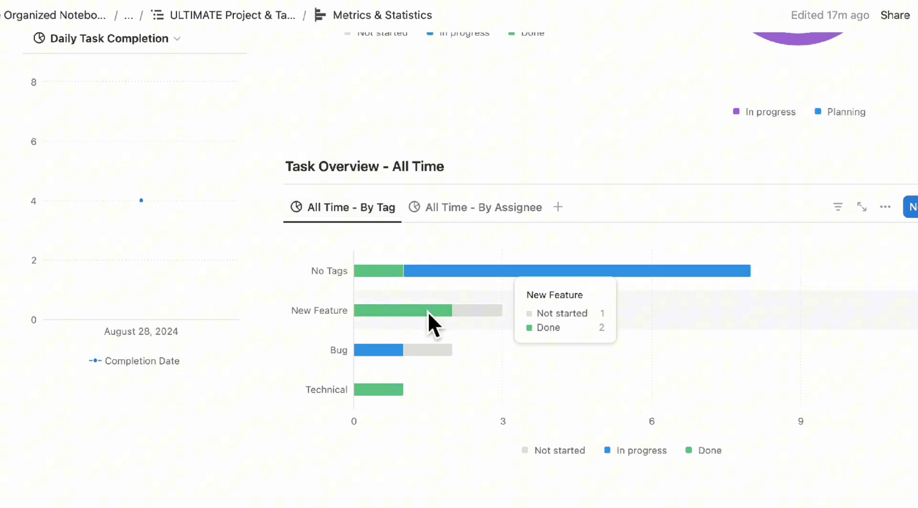
pyautogui.moveTo(423, 351)
pyautogui.moveTo(405, 387)
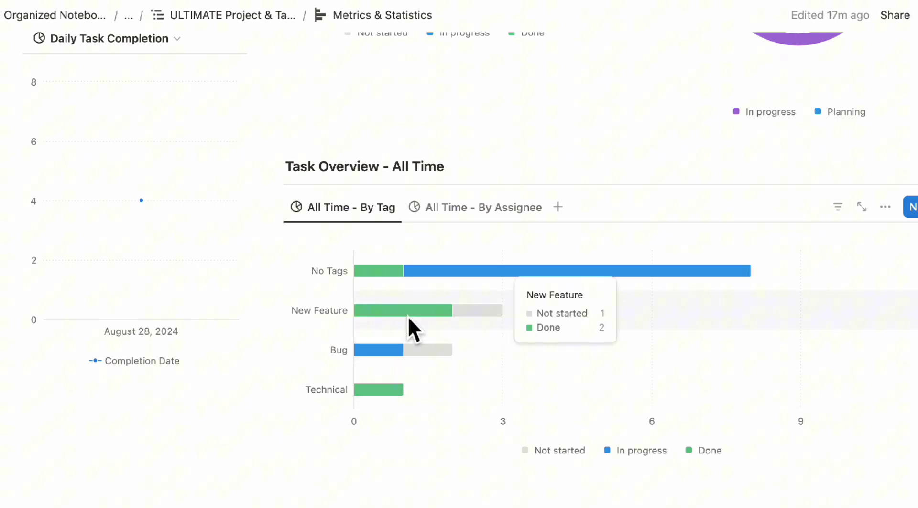
pyautogui.click(454, 219)
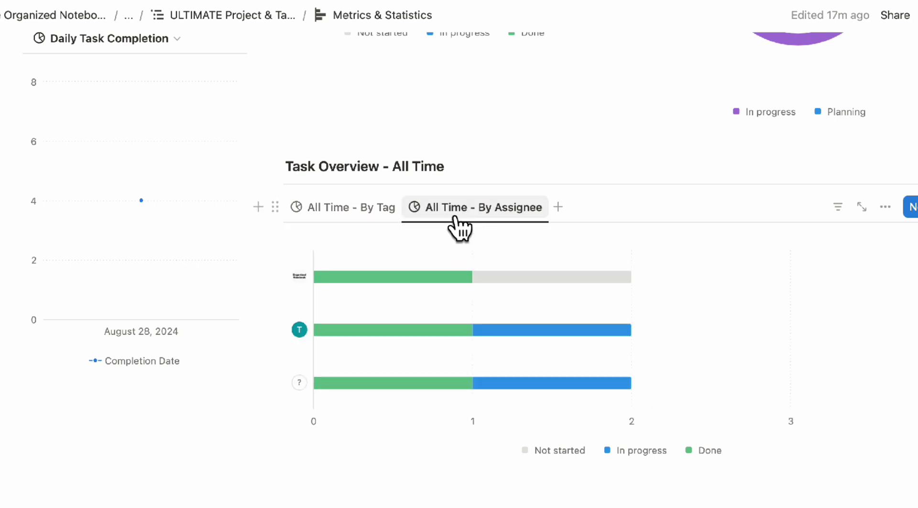
pyautogui.scroll(5, 460, 227)
pyautogui.moveTo(223, 300)
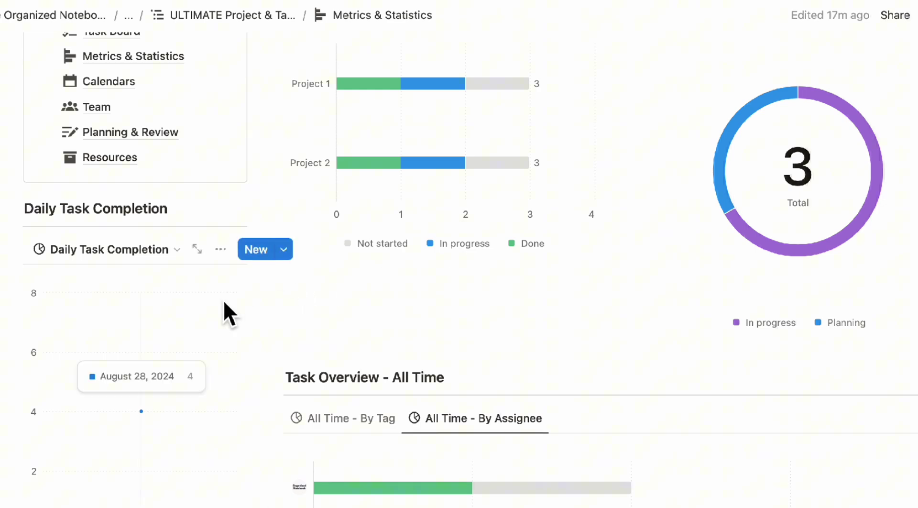